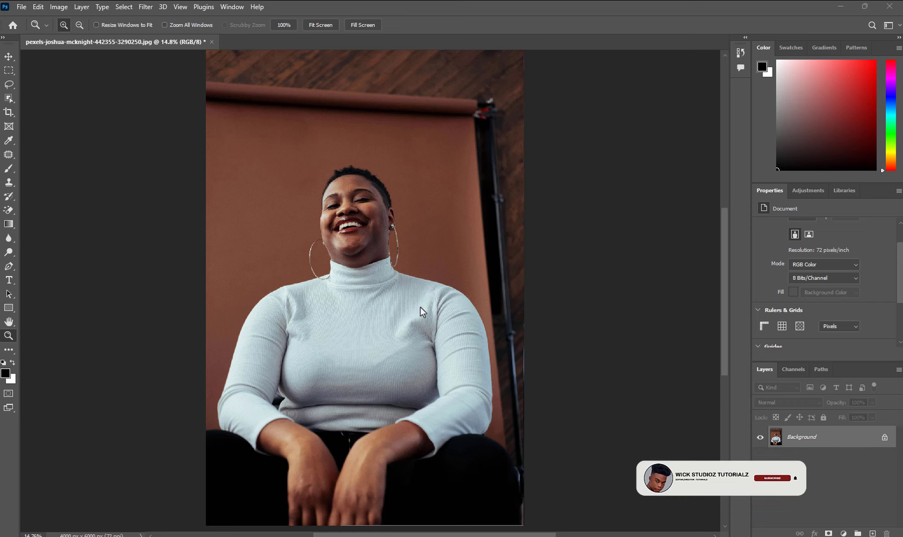
scroll(414, 157, "down", 1)
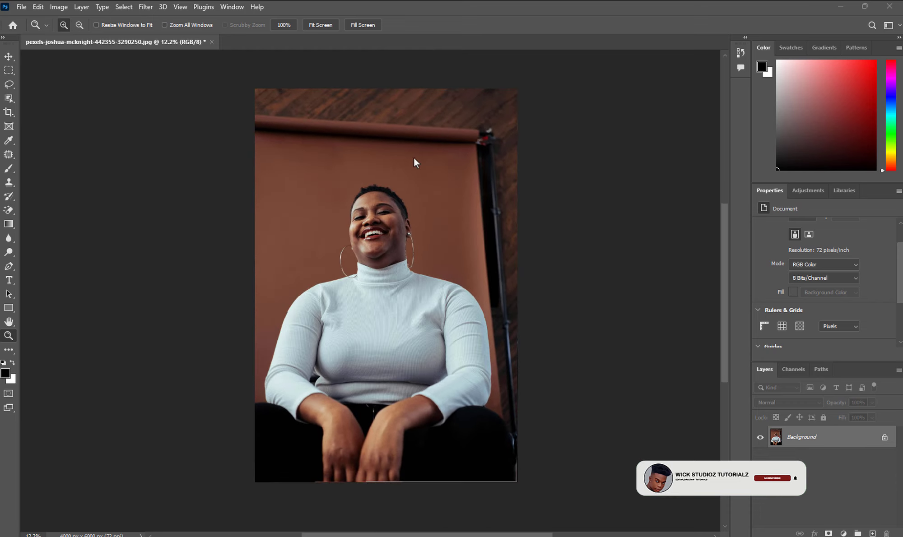
scroll(399, 304, "up", 2)
scroll(413, 242, "down", 1)
scroll(404, 132, "down", 1)
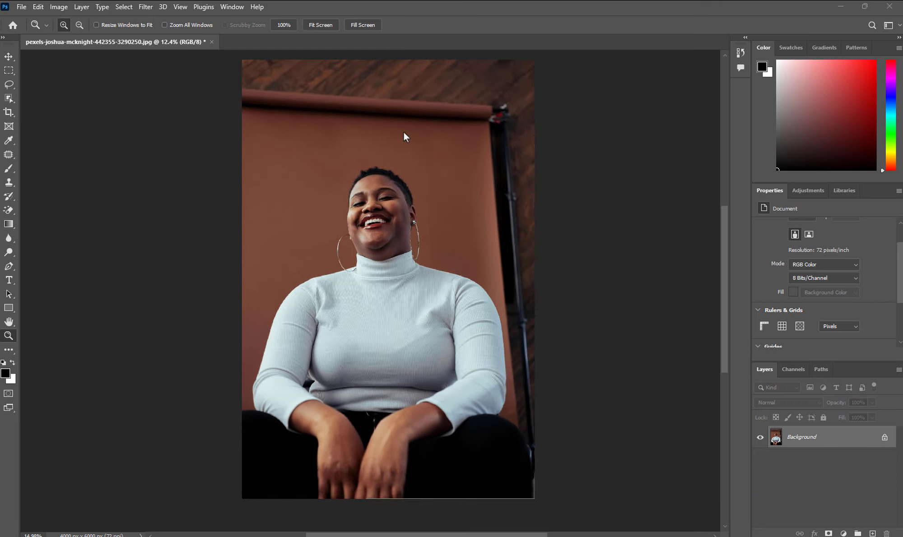
scroll(404, 131, "up", 1)
scroll(392, 168, "up", 1)
scroll(383, 155, "down", 1)
scroll(383, 150, "up", 2)
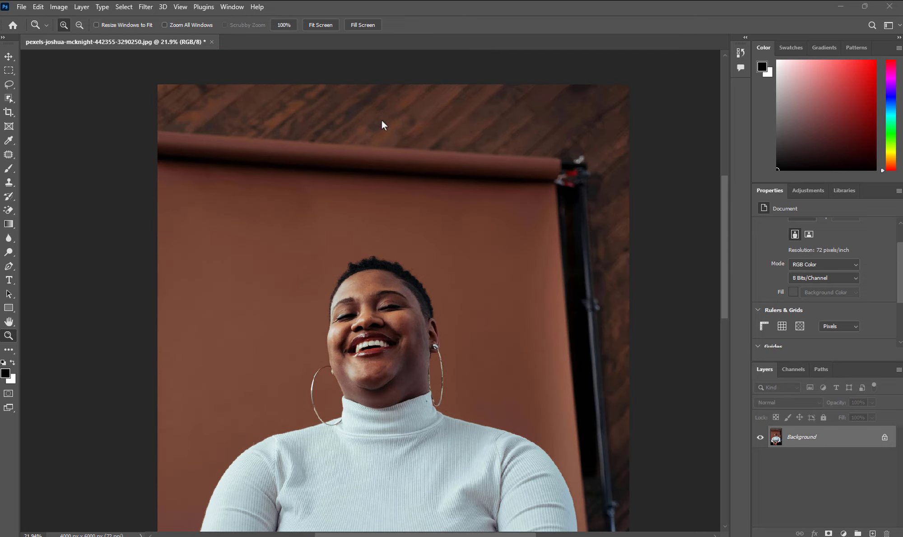
- Select a wide strip of plain backdrop above the woman's head with the Rectangular Marquee and copy it to a new layer
left_click(9, 70)
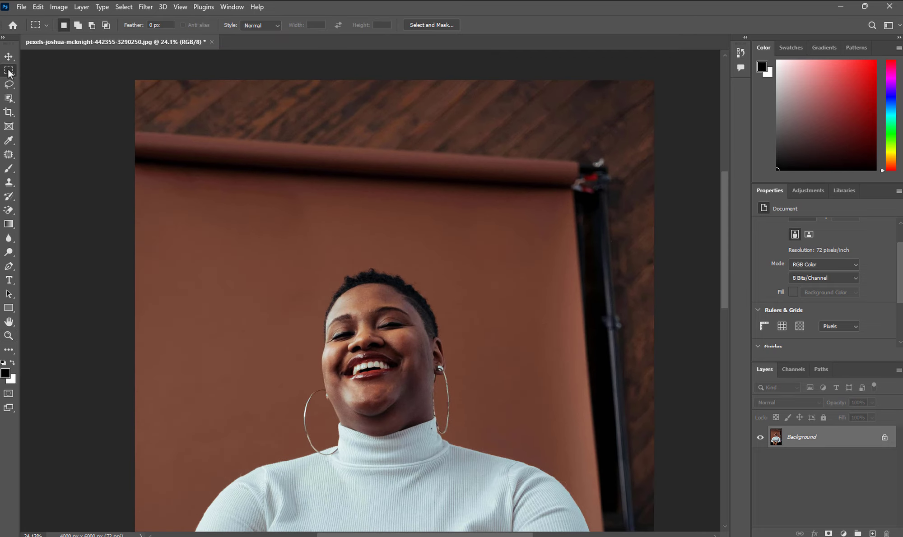
right_click(9, 73)
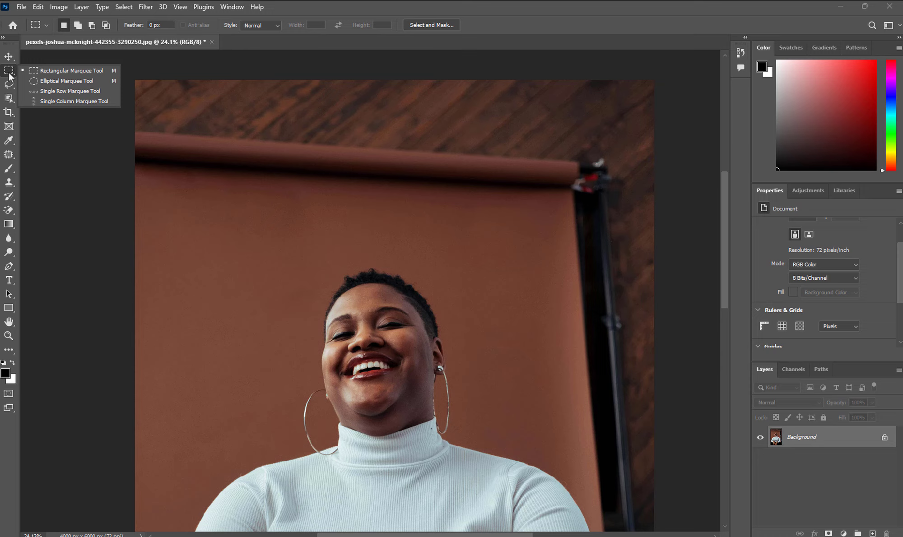
left_click(64, 73)
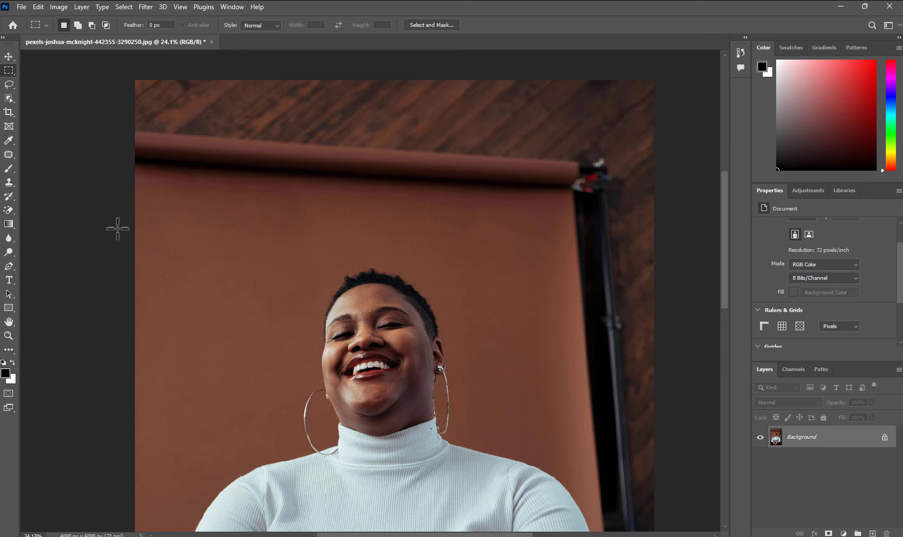
left_click_drag(117, 229, 130, 263)
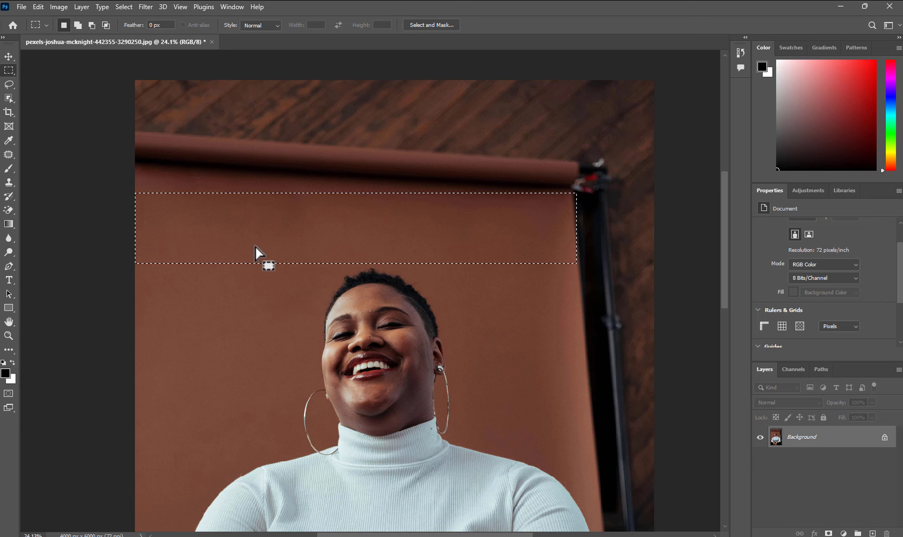
key("ctrl+j")
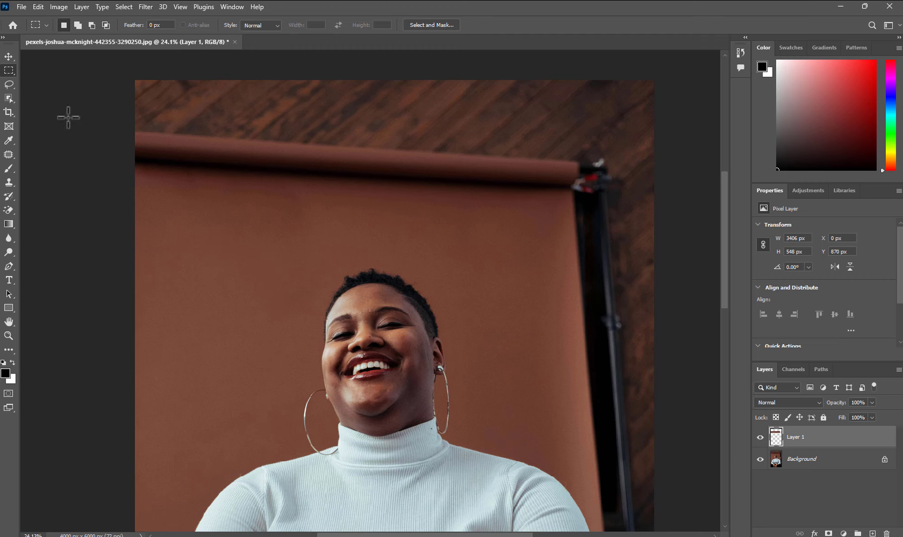
- Turn on transform controls for the Move tool and check the copied strip by temporarily hiding the Background layer
left_click(8, 58)
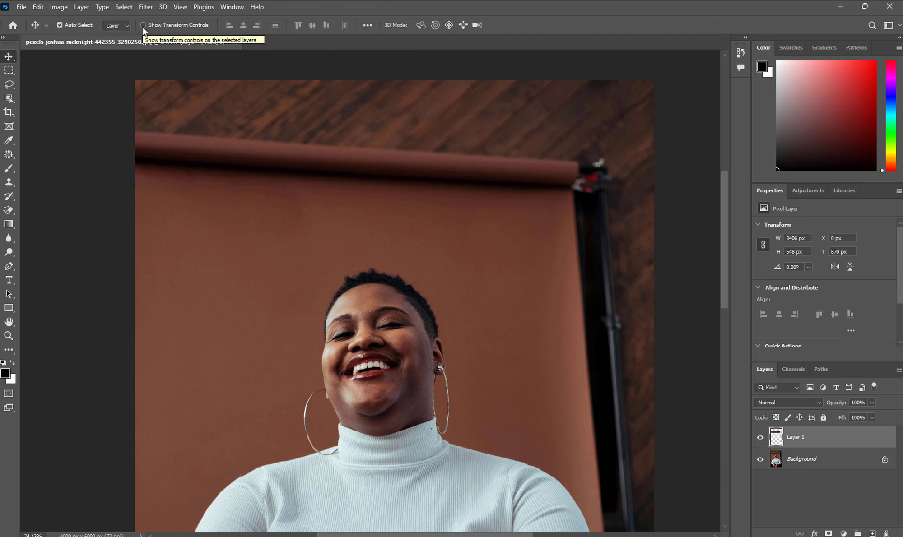
left_click(143, 25)
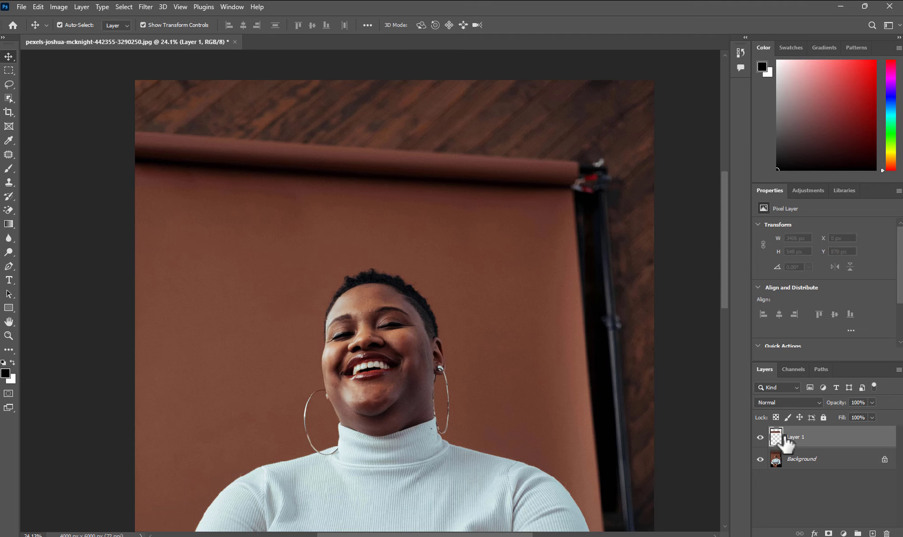
scroll(373, 186, "up", 1)
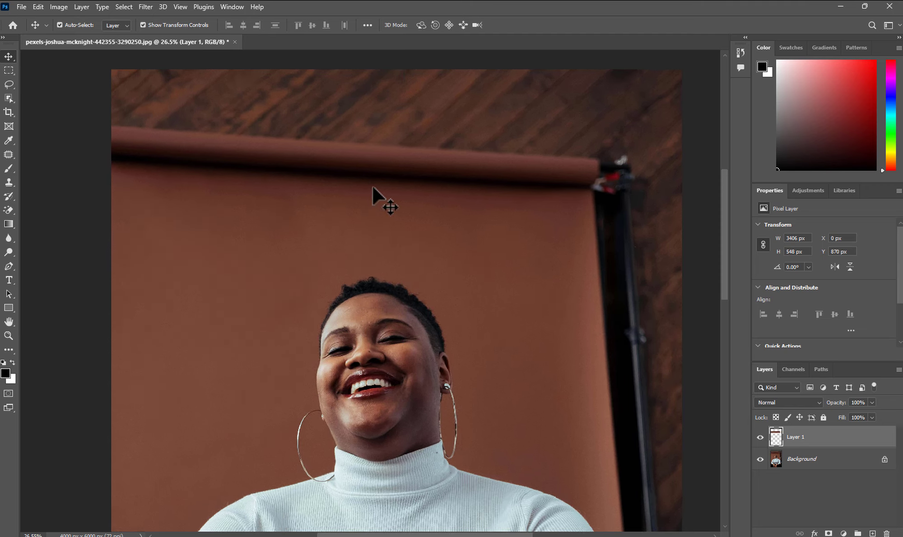
scroll(373, 185, "down", 2)
scroll(406, 193, "up", 3)
left_click(759, 460)
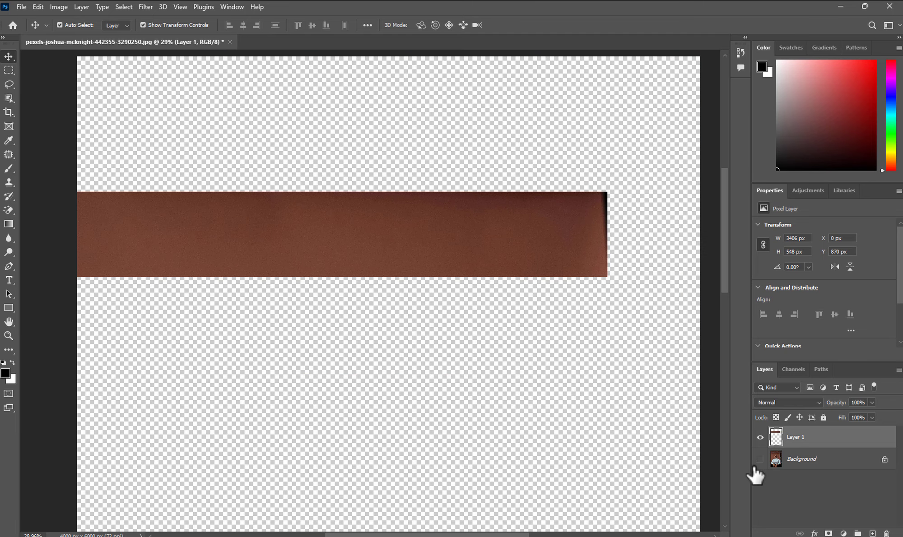
left_click(760, 459)
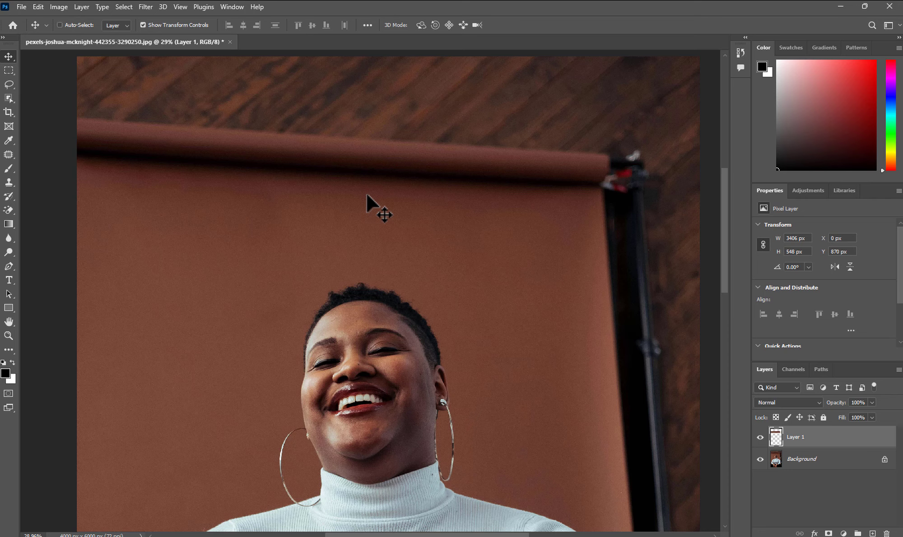
- Free-transform the copied backdrop strip, stretching only its height upward to about 269% so it covers the backdrop roll and wood above
key("ctrl+t")
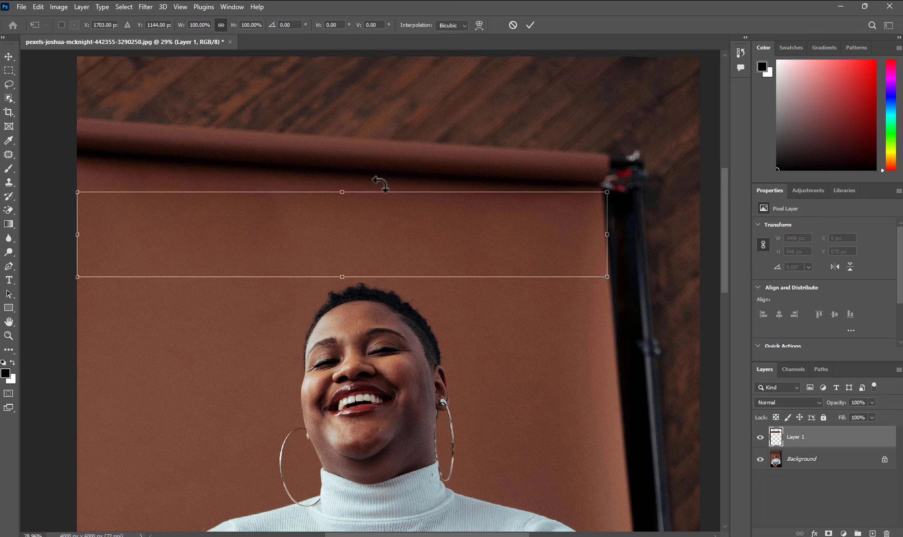
left_click_drag(341, 191, 340, 178)
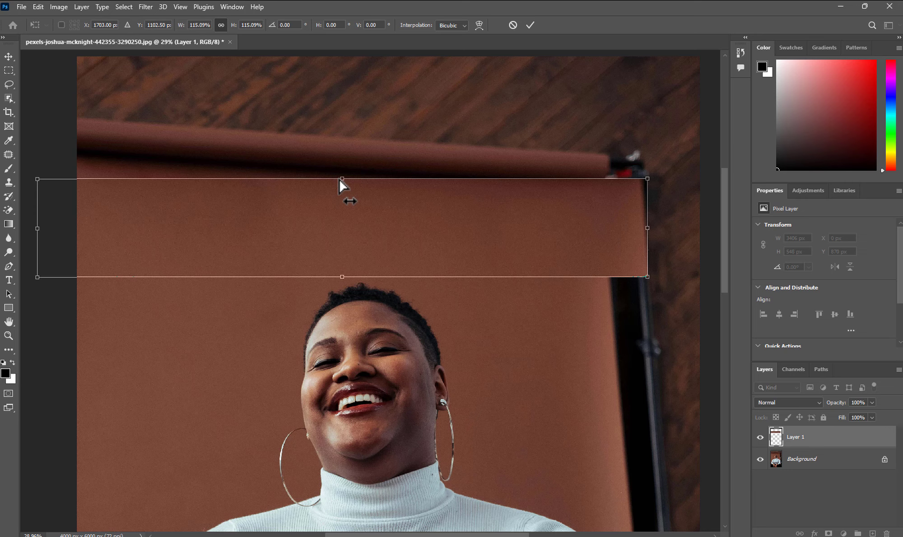
key("ctrl+z")
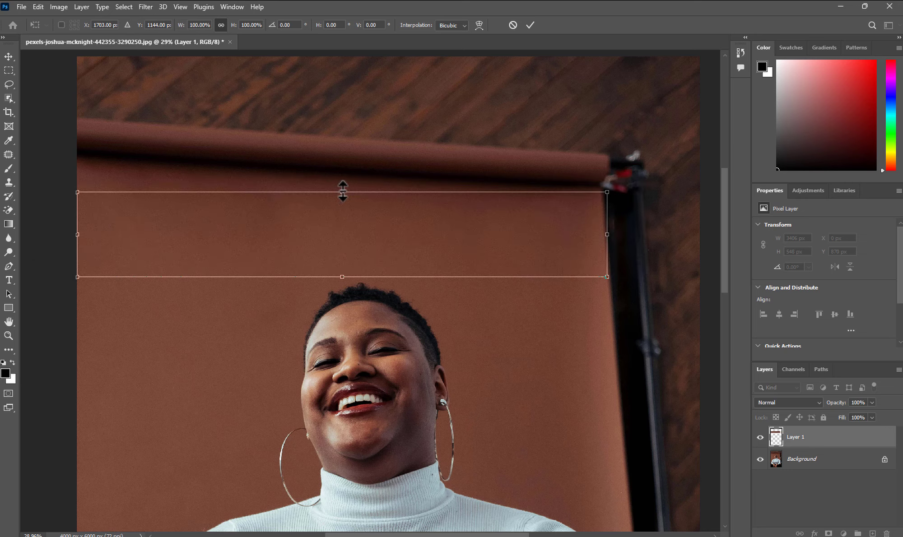
scroll(343, 190, "down", 4)
left_click_drag(343, 195, 332, 97)
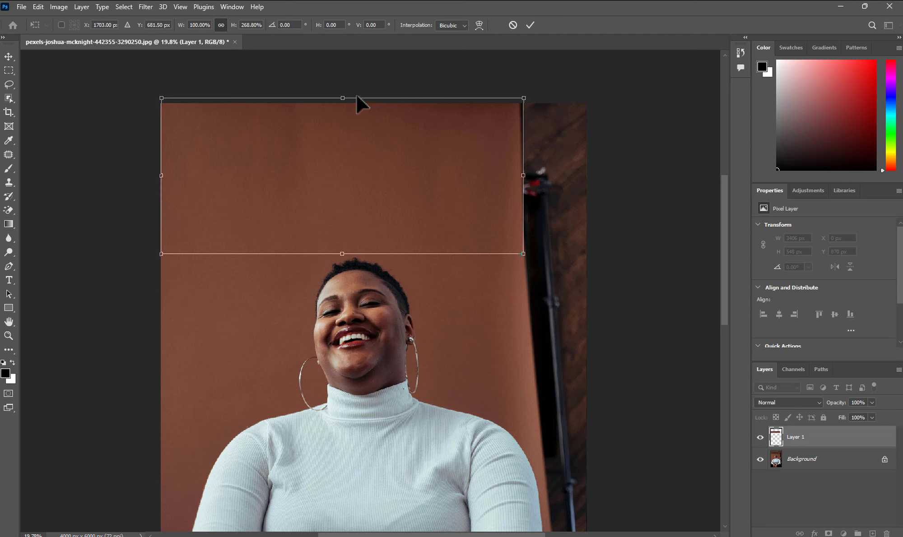
left_click(530, 26)
- Compare the photo with the stretched backdrop layer hidden and shown, at close and full view
key("ctrl+minus")
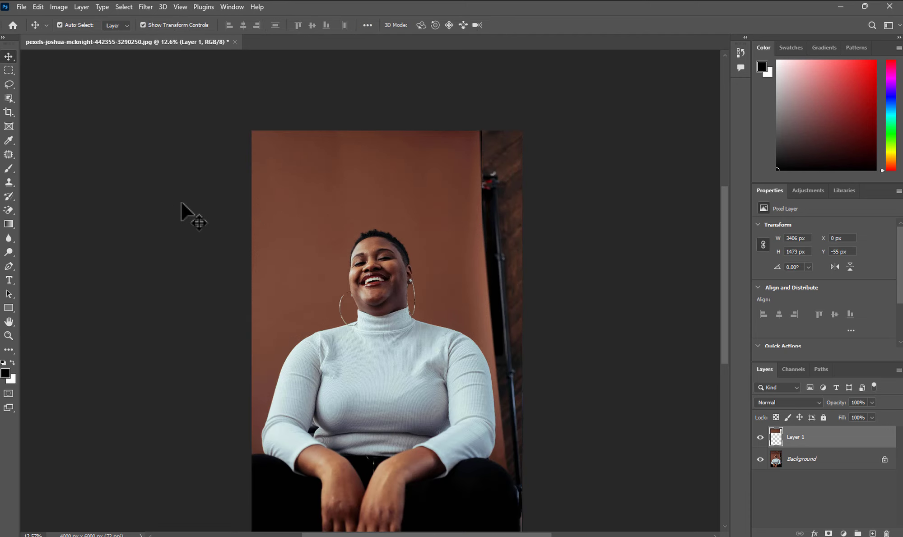
left_click(182, 201)
key("ctrl+minus")
scroll(377, 207, "up", 4)
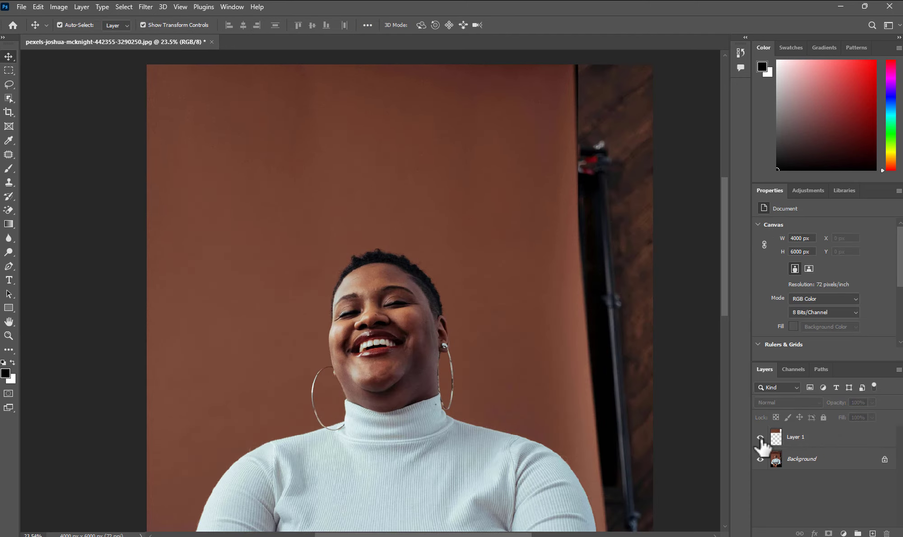
left_click(760, 438)
left_click(760, 438)
scroll(487, 322, "down", 4)
scroll(482, 320, "up", 2)
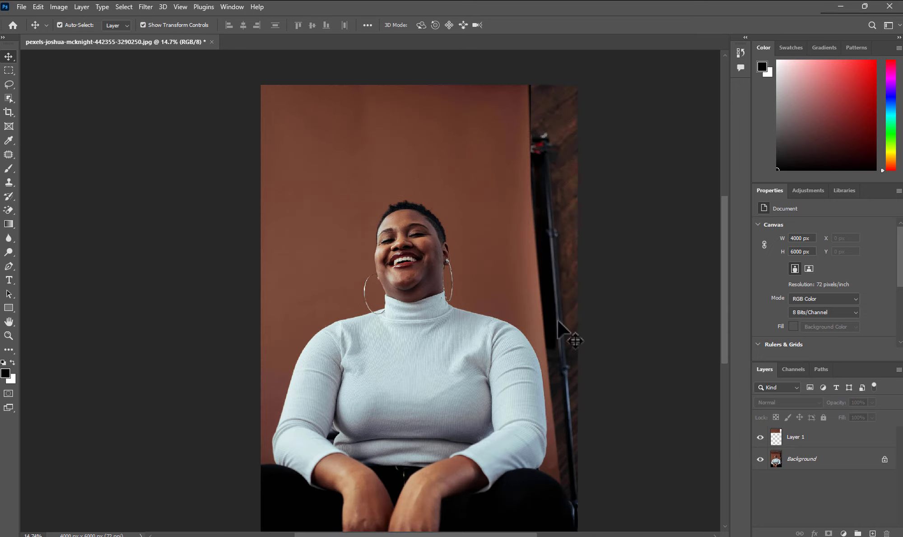
- Merge Layer 1 with the Background layer
left_click(812, 442)
left_click(808, 458, "shift")
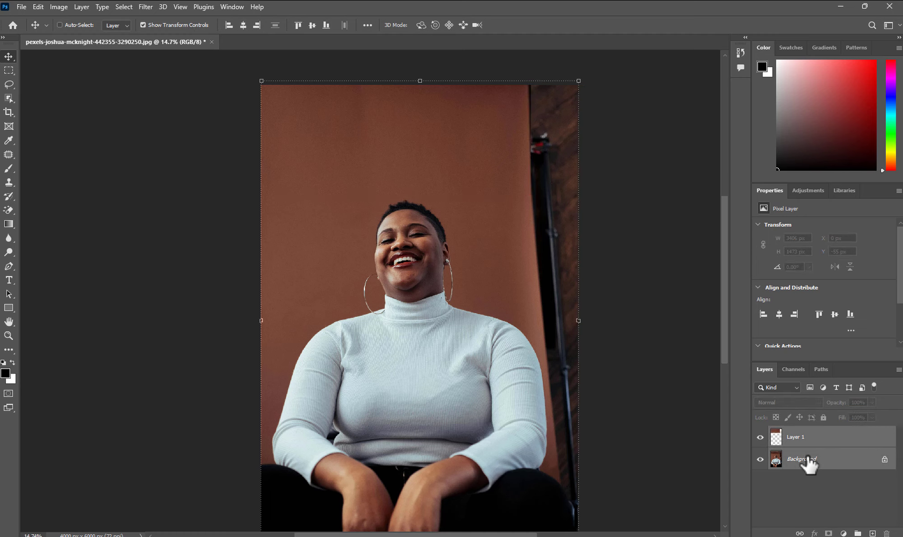
key("ctrl+e")
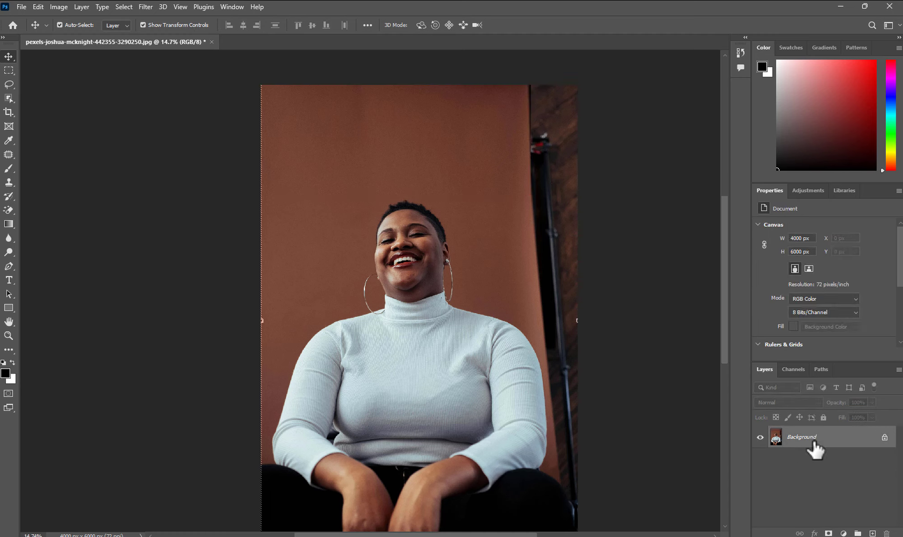
- Duplicate the merged Background layer, and duplicate that copy as well, keeping the suggested names
right_click(813, 443)
left_click(835, 313)
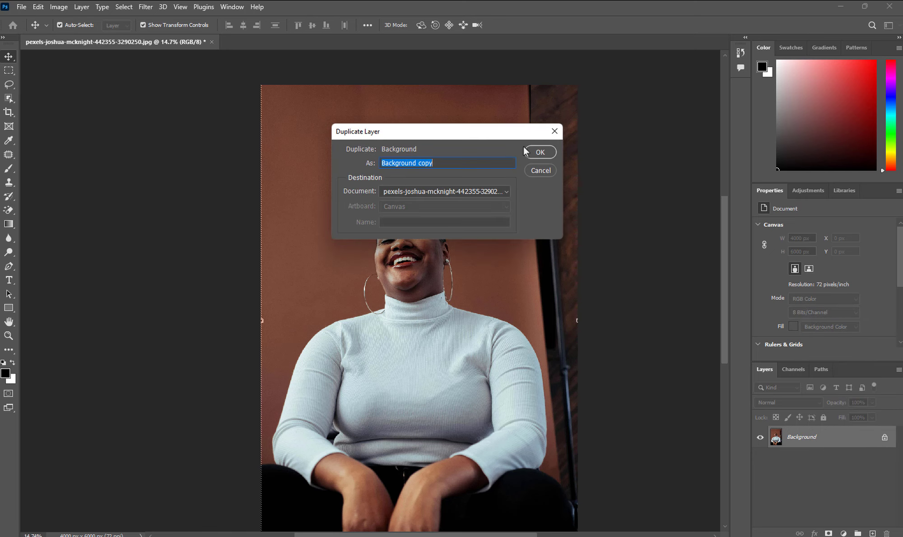
left_click(525, 152)
right_click(842, 437)
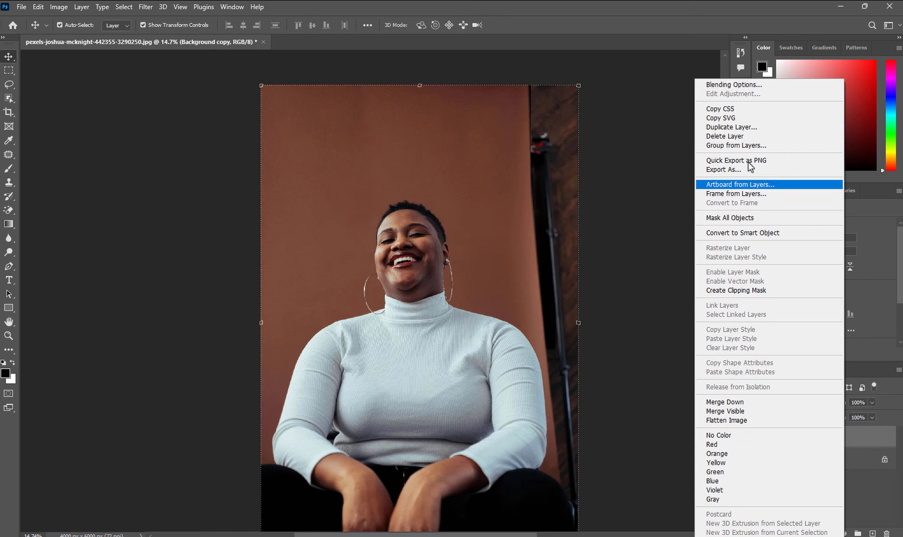
left_click(736, 126)
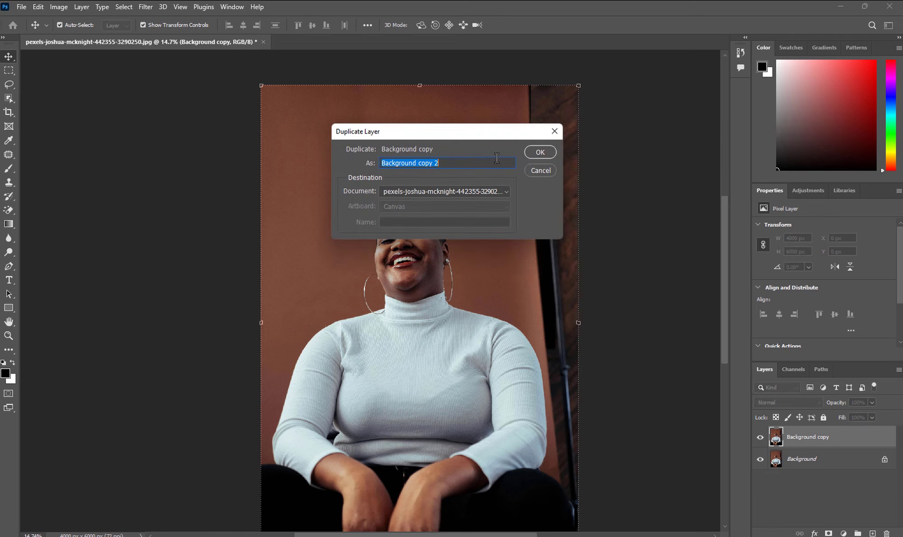
left_click(538, 153)
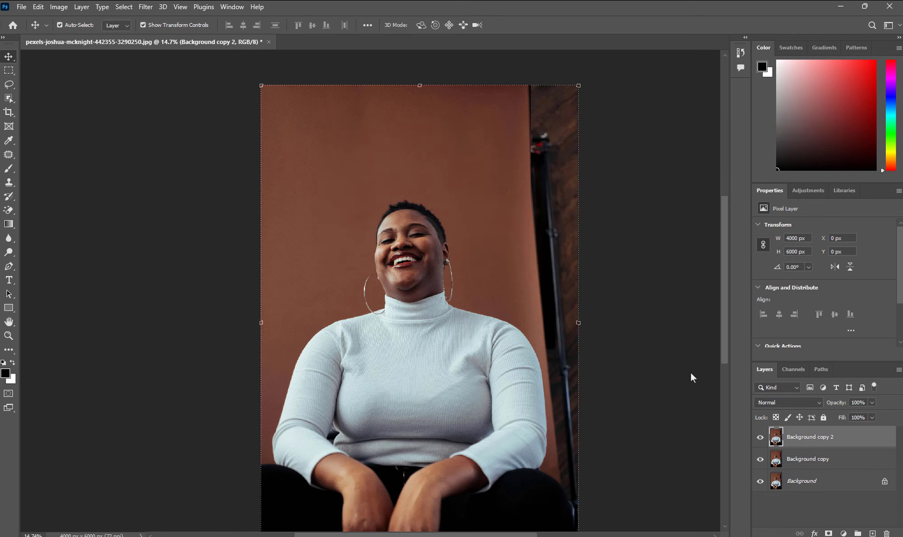
scroll(451, 280, "down", 2)
scroll(499, 372, "up", 5)
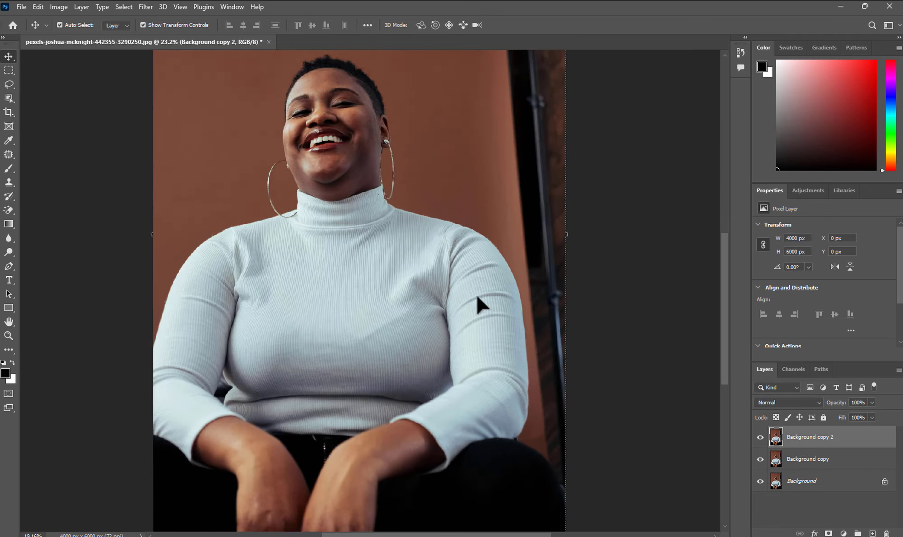
scroll(490, 376, "down", 1)
left_click(8, 85)
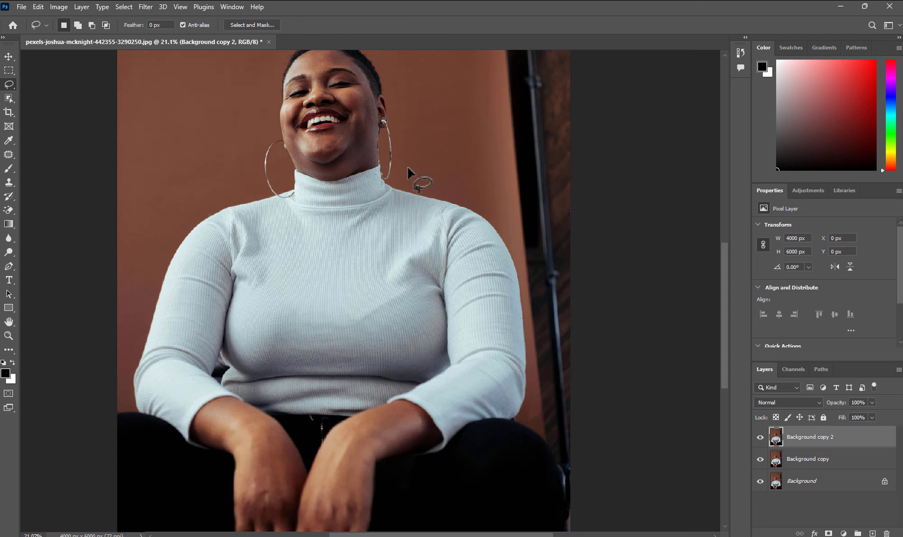
left_click_drag(397, 164, 366, 240)
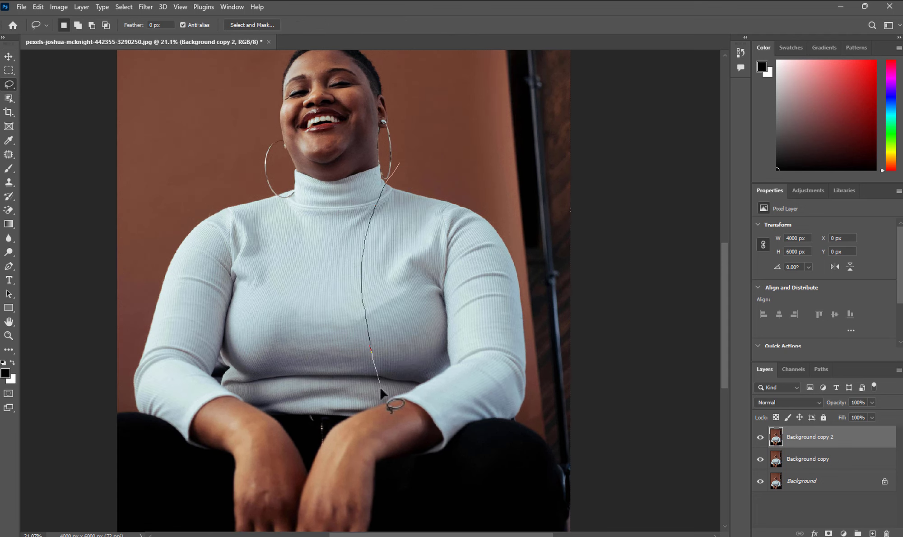
left_click_drag(379, 386, 381, 389)
key("ctrl+d")
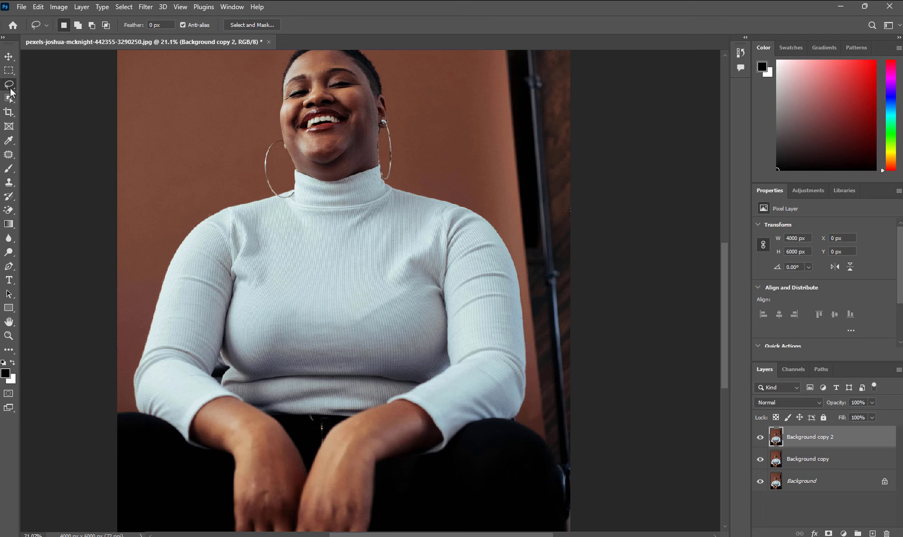
- Outline the sleeve and torso side nearest the light stand with the Lasso tool, from neck to thigh, and copy it to a new layer
right_click(10, 90)
left_click(50, 84)
mouse_move(383, 202)
left_mouse_down()
mouse_move(350, 271)
mouse_move(371, 356)
left_mouse_up()
mouse_move(426, 458)
left_mouse_down()
mouse_move(479, 471)
mouse_move(515, 468)
mouse_move(539, 447)
mouse_move(520, 264)
left_mouse_up()
left_click_drag(486, 190, 446, 171)
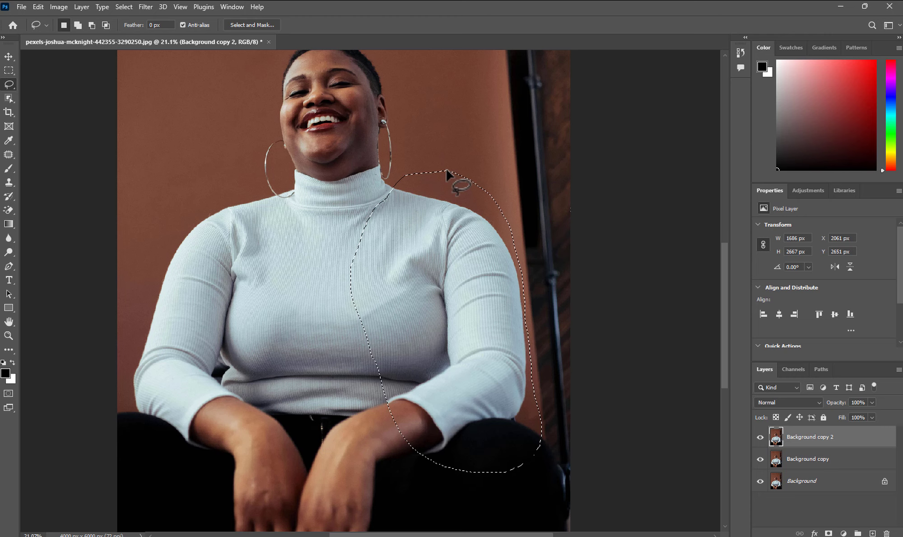
key("ctrl+j")
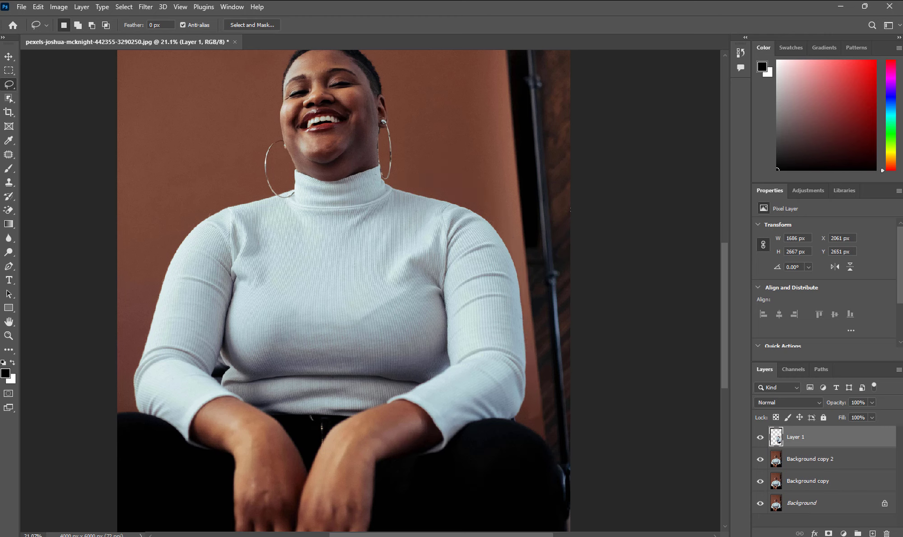
- Hide the Background, Background copy and Background copy 2 layers to isolate the copied sleeve section
left_click_drag(759, 481, 759, 503)
left_click(760, 459)
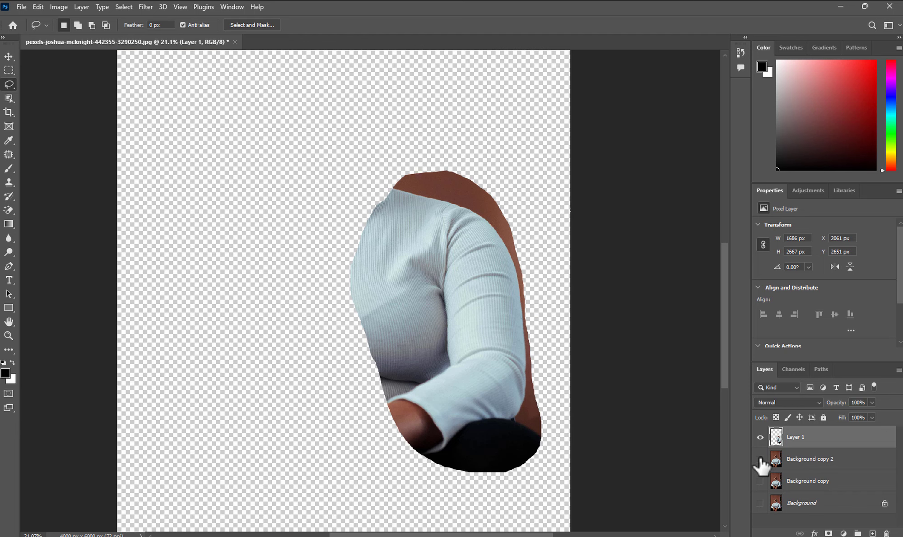
scroll(395, 280, "up", 2)
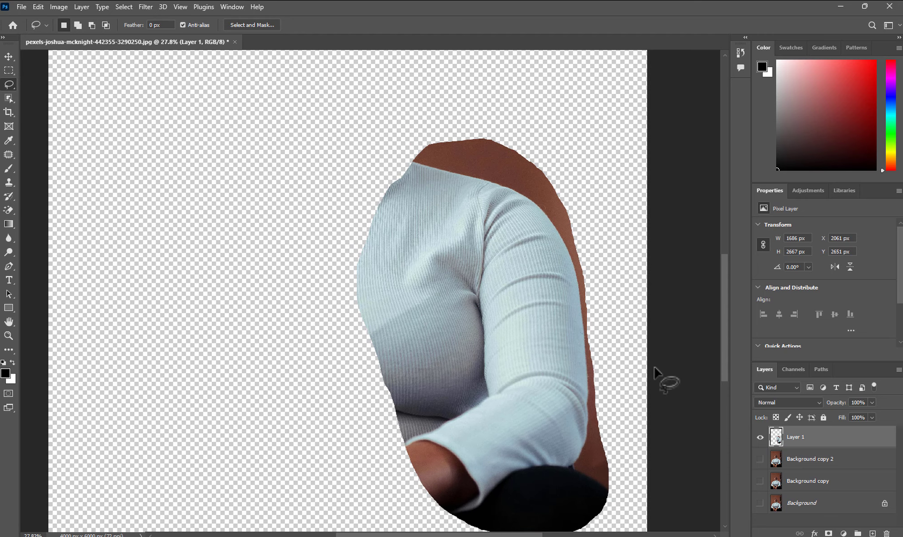
- Erase the backdrop around the copied sleeve on Layer 1 with the Magic Eraser at tolerance 32, contiguous
left_click(8, 212)
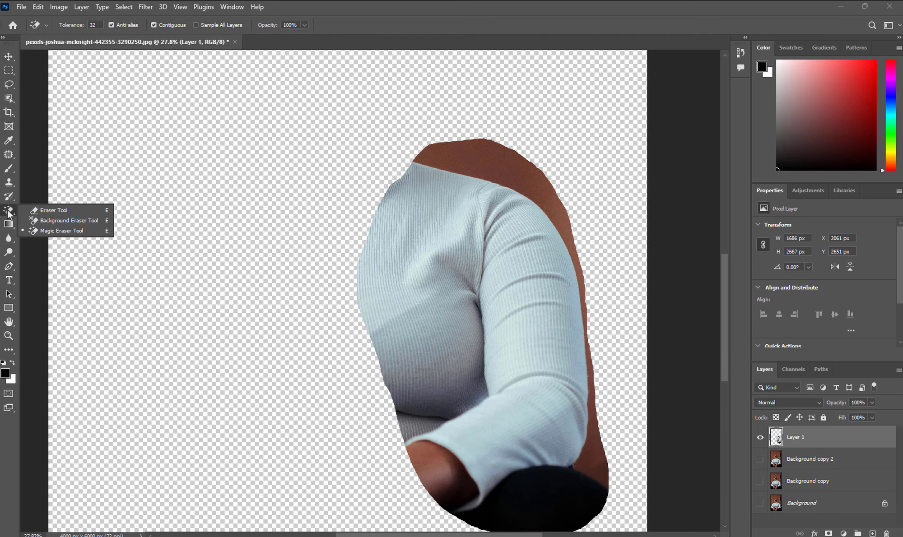
left_click(53, 231)
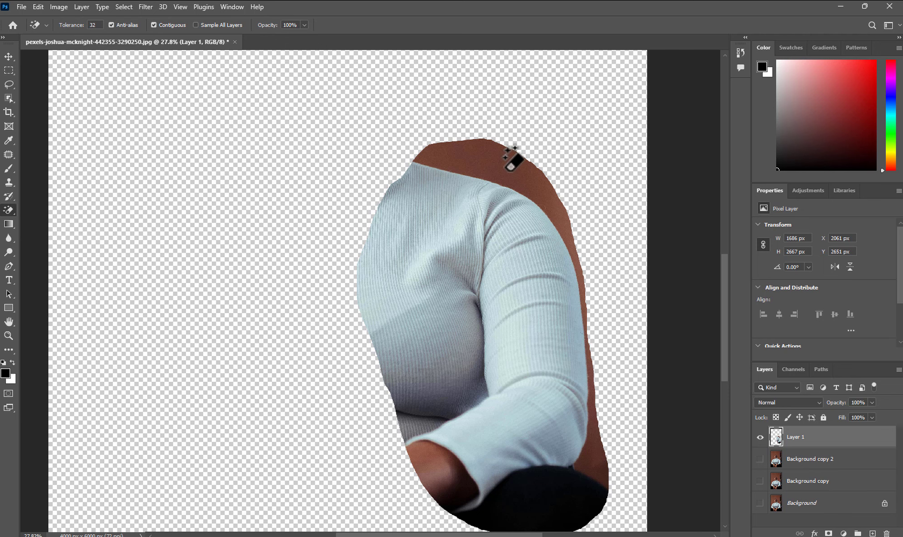
left_click(508, 153)
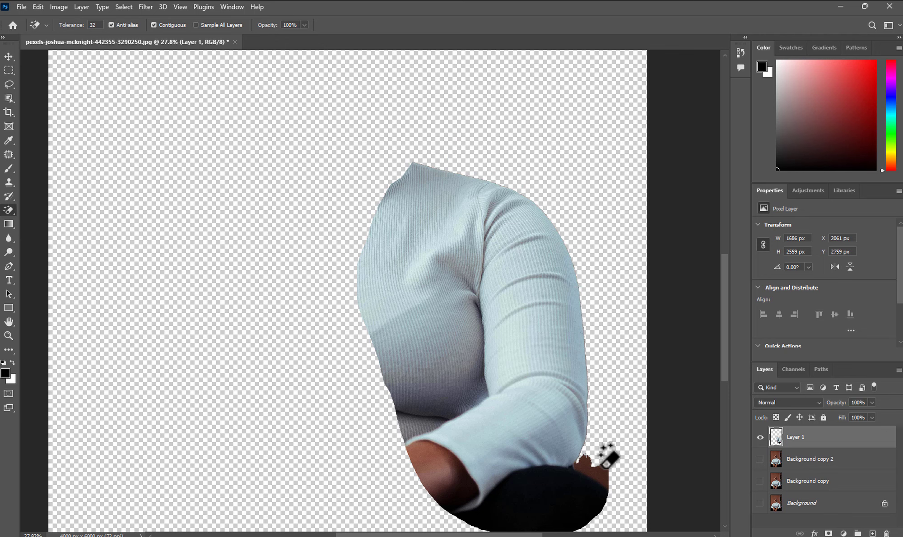
scroll(547, 415, "down", 1)
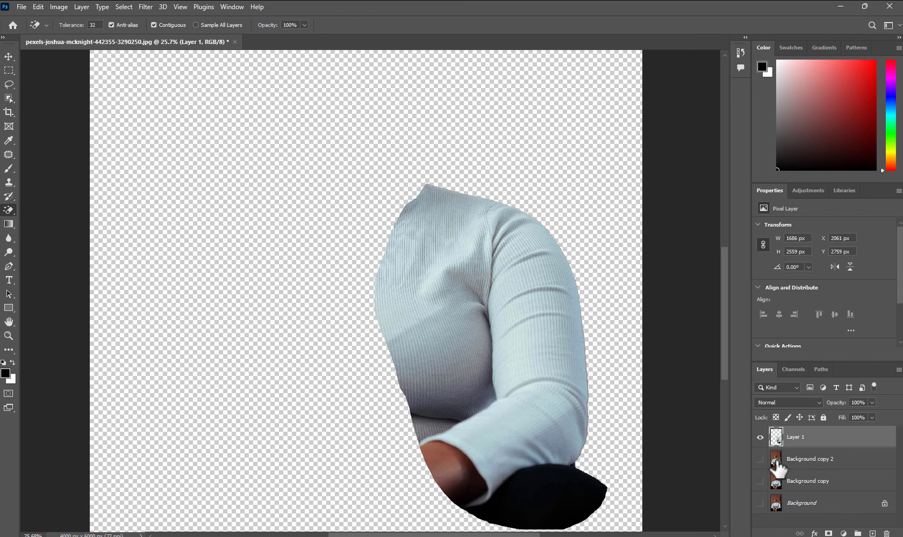
- Show the Background copy 2 layer again and make it the active layer
left_click(760, 460)
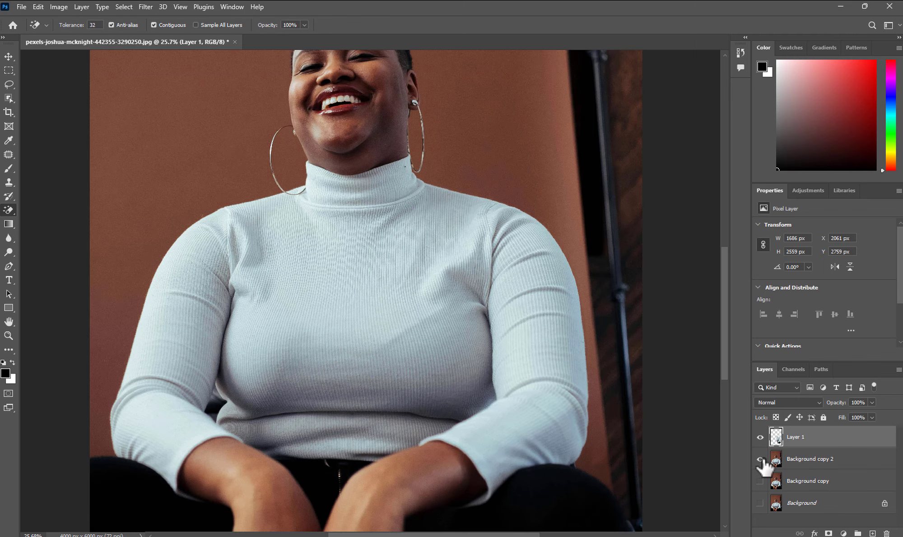
left_click(812, 465)
scroll(424, 333, "down", 1)
scroll(424, 333, "down", 3)
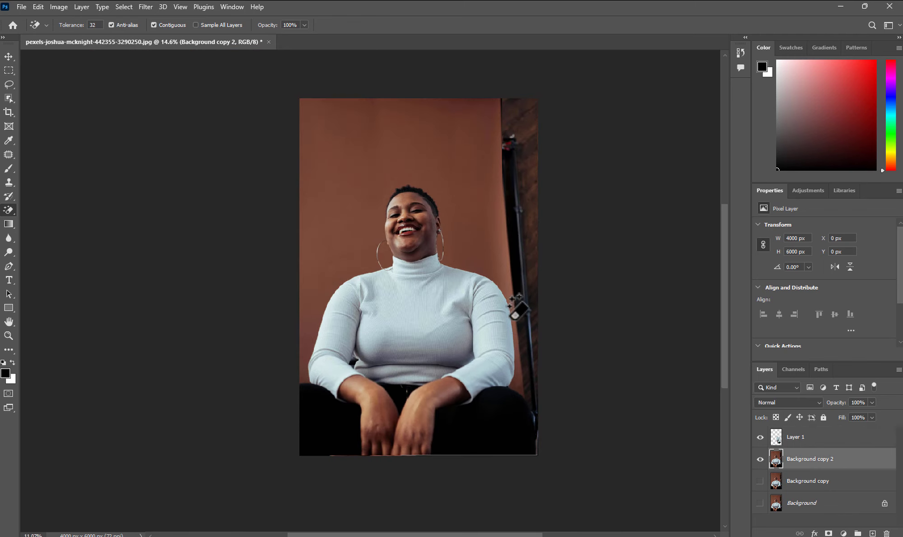
scroll(534, 205, "up", 2)
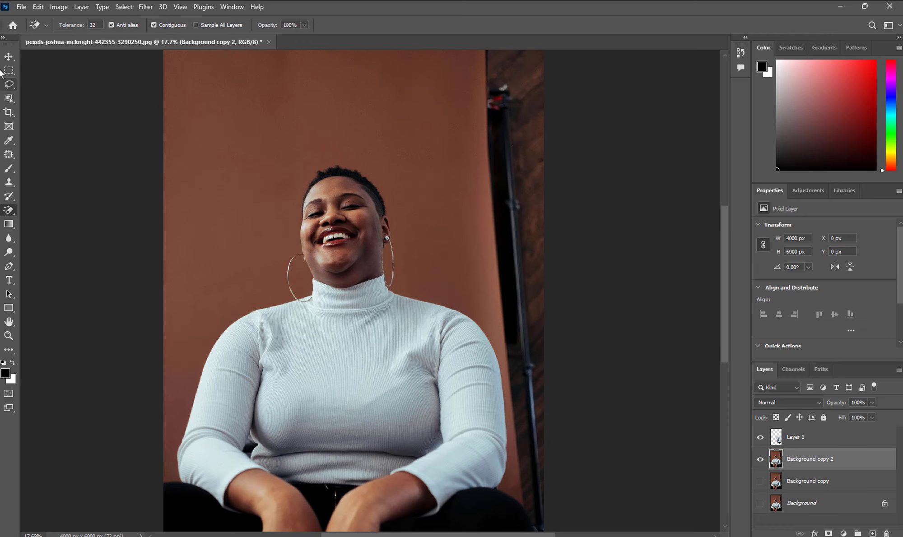
- Outline the backdrop strip beside the light stand with the Polygonal Lasso, from the photo's upper edge past the sleeve to the thigh, and copy it to a new layer
left_click(9, 71)
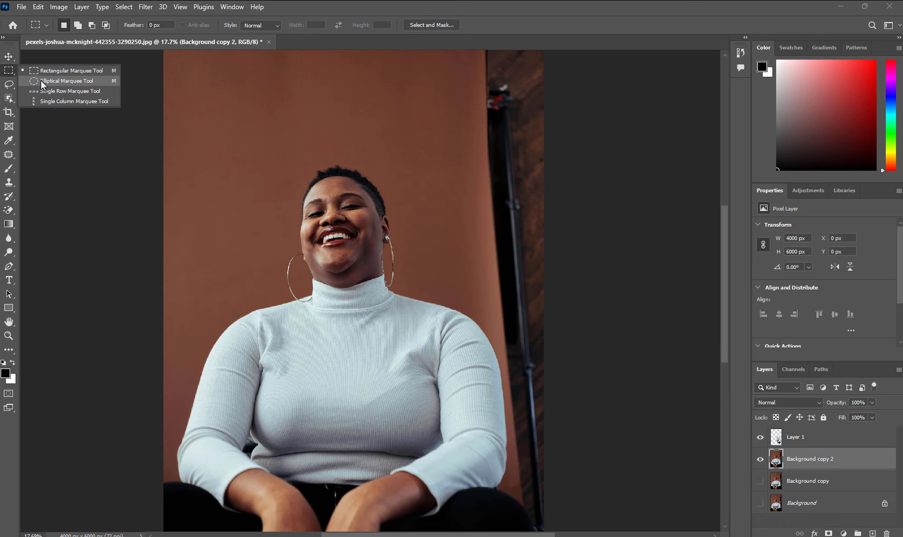
left_click(8, 84)
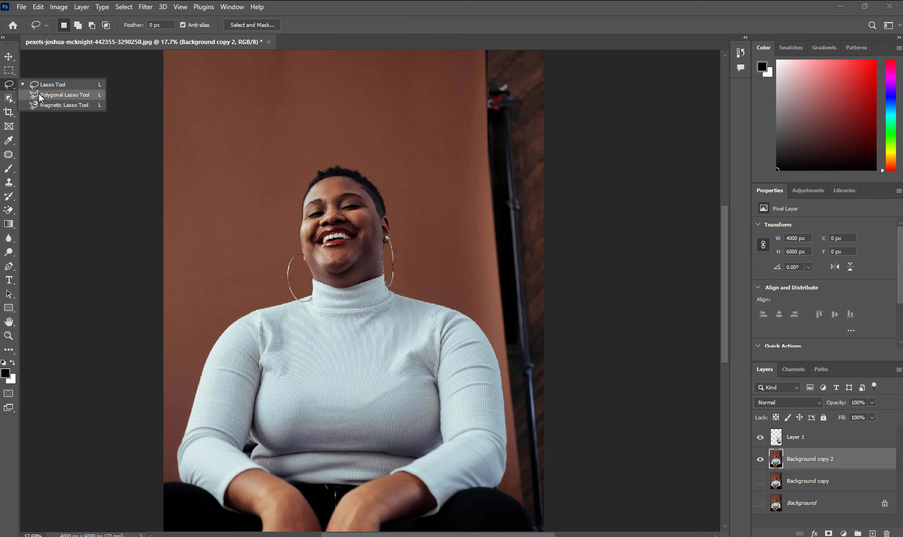
scroll(379, 185, "down", 3)
scroll(413, 96, "up", 3)
scroll(403, 101, "down", 3)
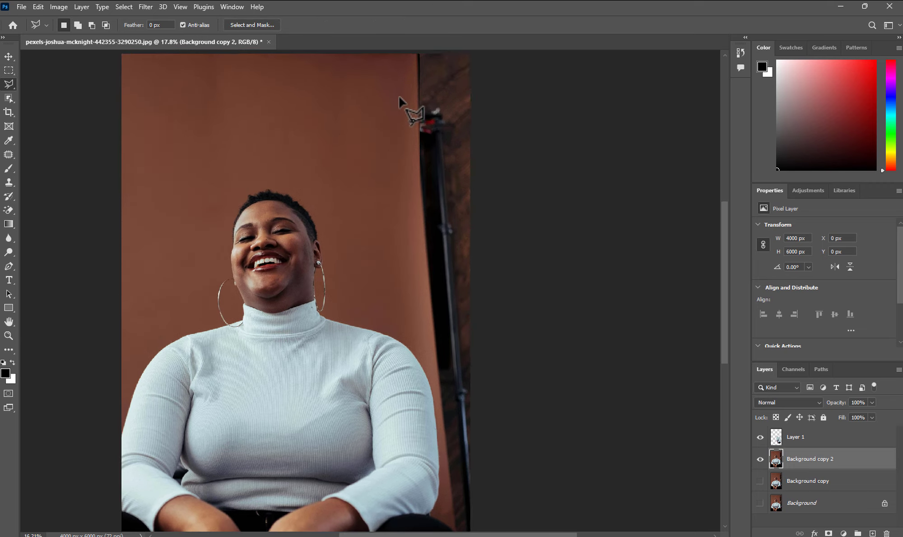
scroll(393, 86, "up", 1)
scroll(393, 96, "down", 1)
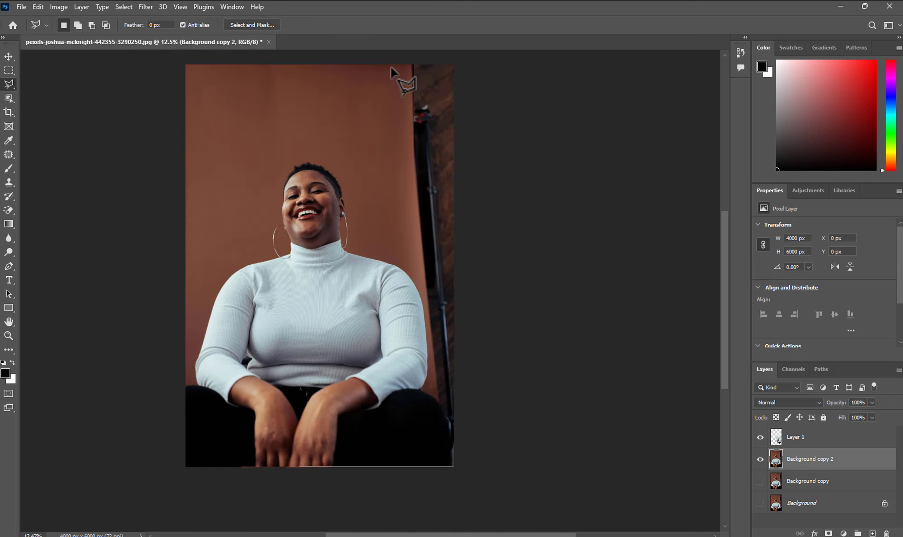
scroll(399, 76, "down", 1)
left_click(391, 70)
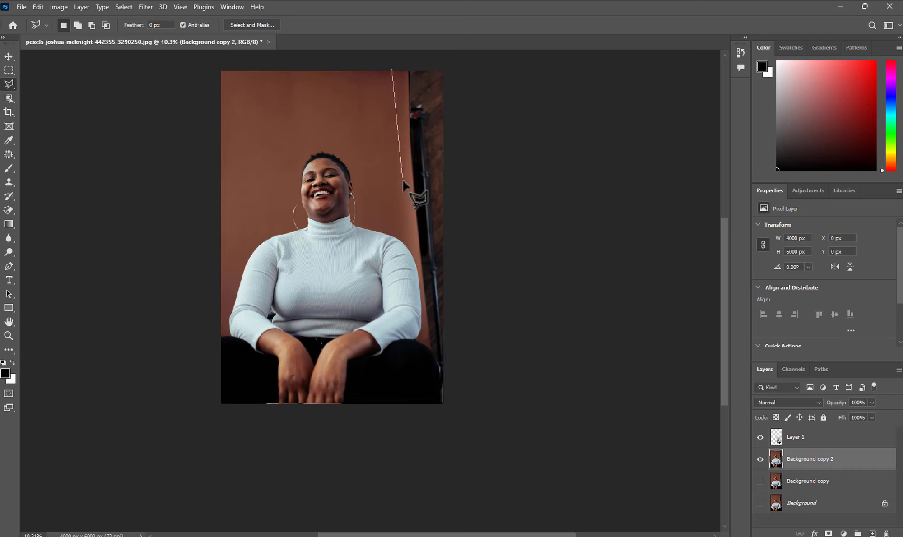
scroll(424, 262, "down", 1)
scroll(413, 271, "up", 3)
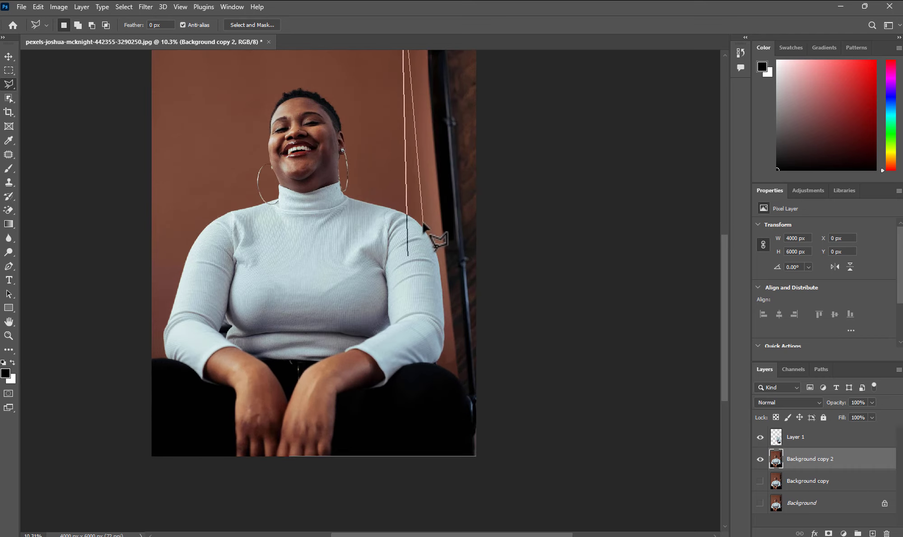
left_click(423, 220)
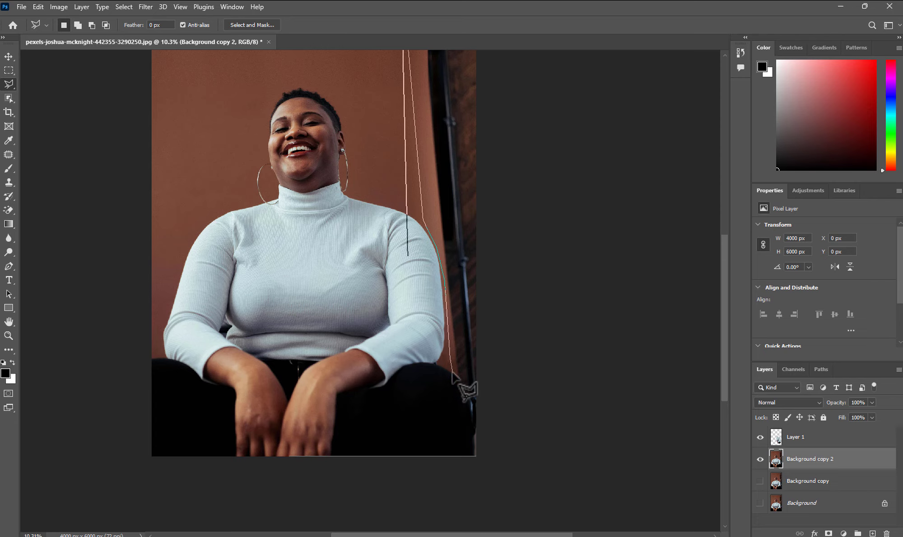
key("ctrl+minus")
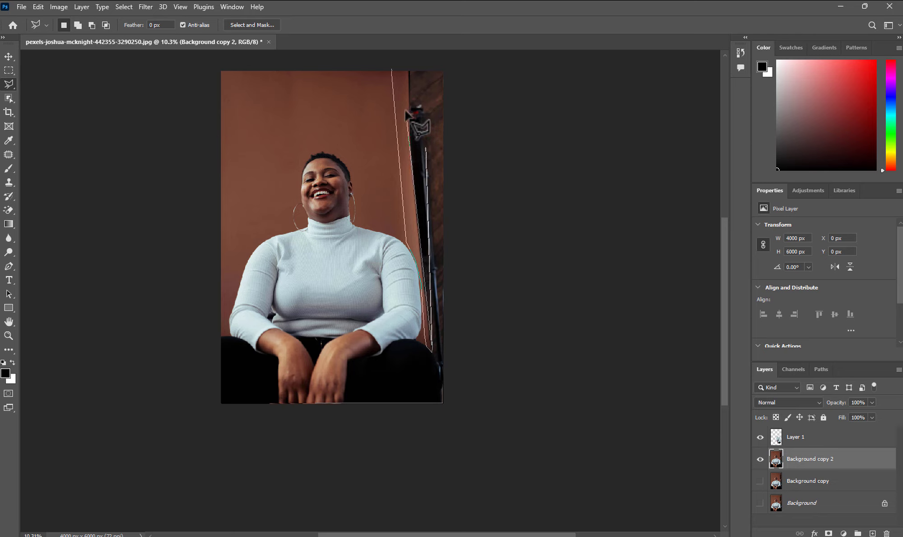
key("Escape")
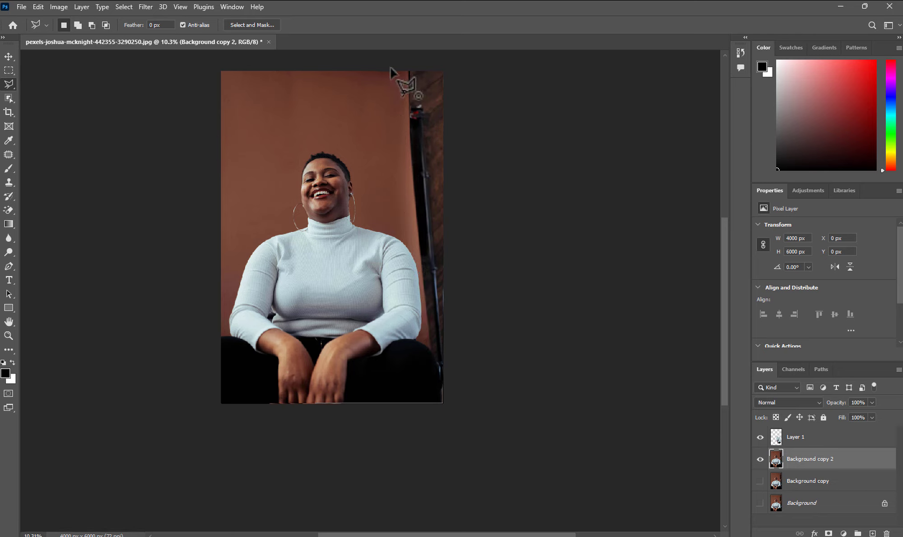
scroll(404, 127, "up", 1)
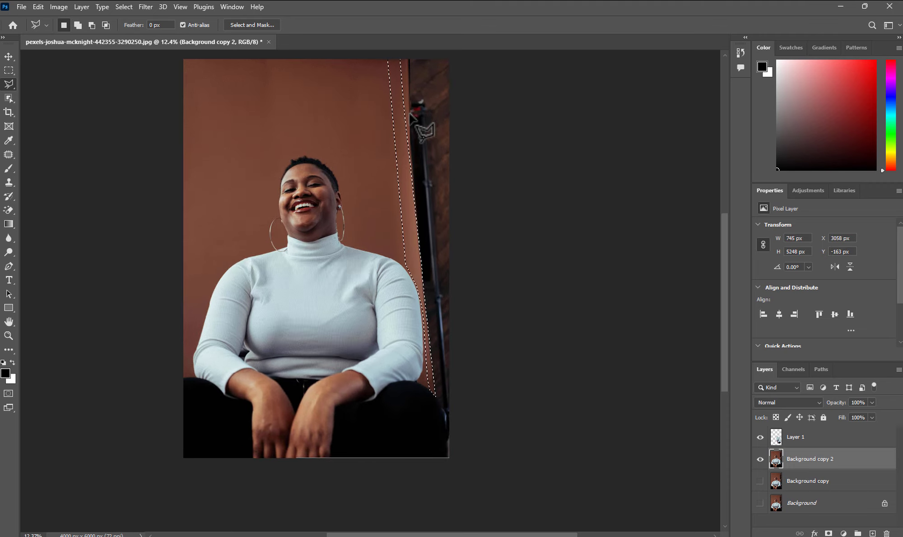
key("ctrl+j")
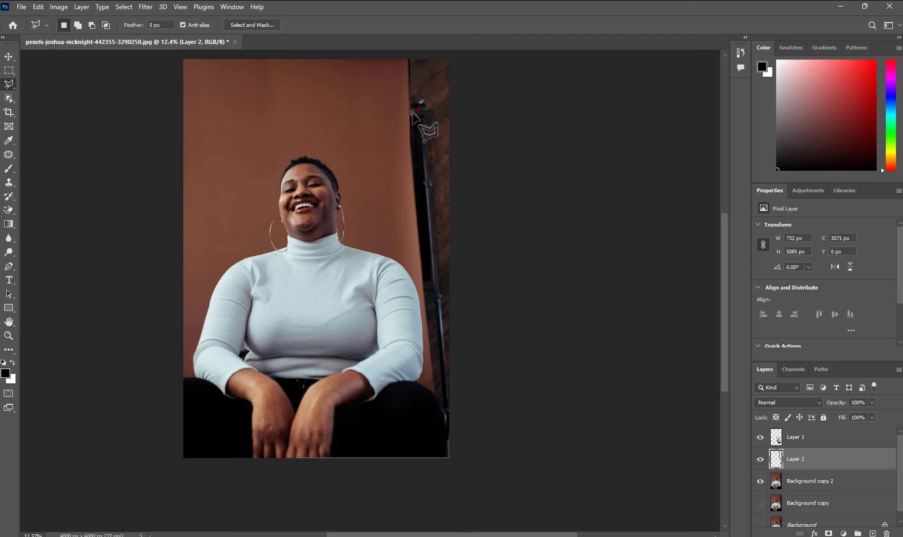
- Distort the copied backdrop strip on Layer 2, pulling its corners outward and downward to cover the light stand and wood, and apply the transform
scroll(412, 116, "up", 2)
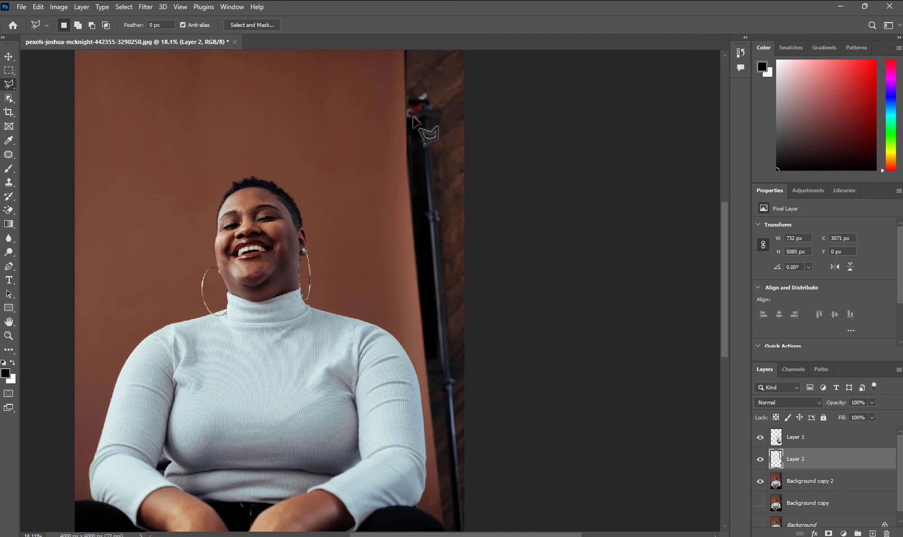
key("ctrl+t")
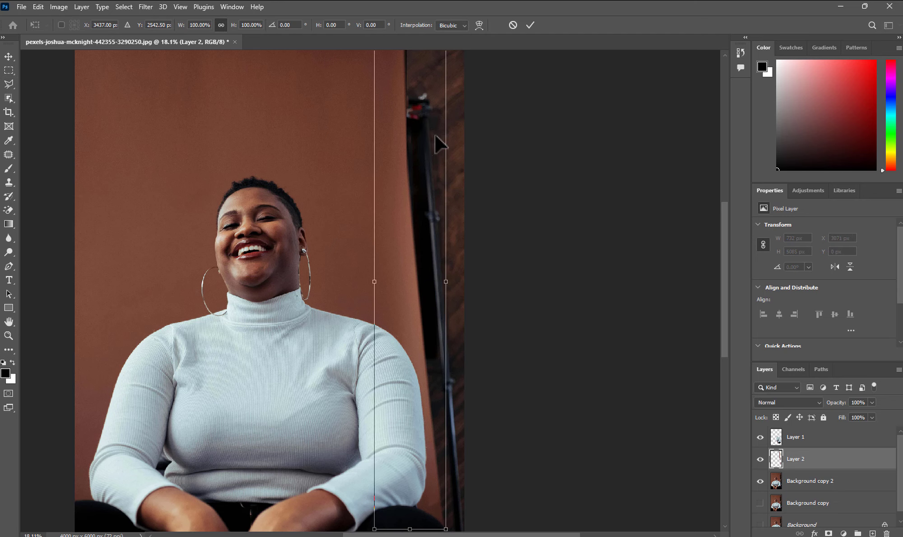
scroll(434, 134, "down", 2)
scroll(413, 173, "up", 3)
right_click(416, 96)
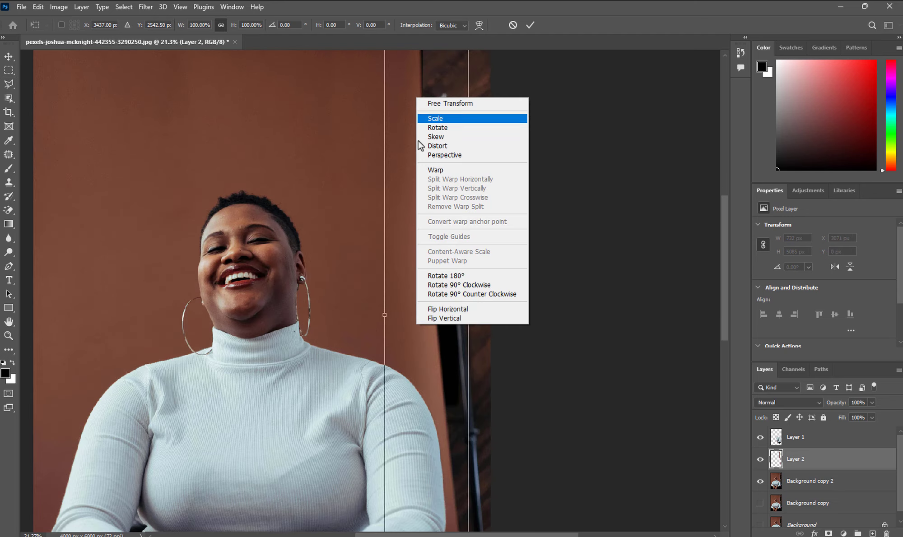
left_click(464, 148)
scroll(405, 217, "down", 2)
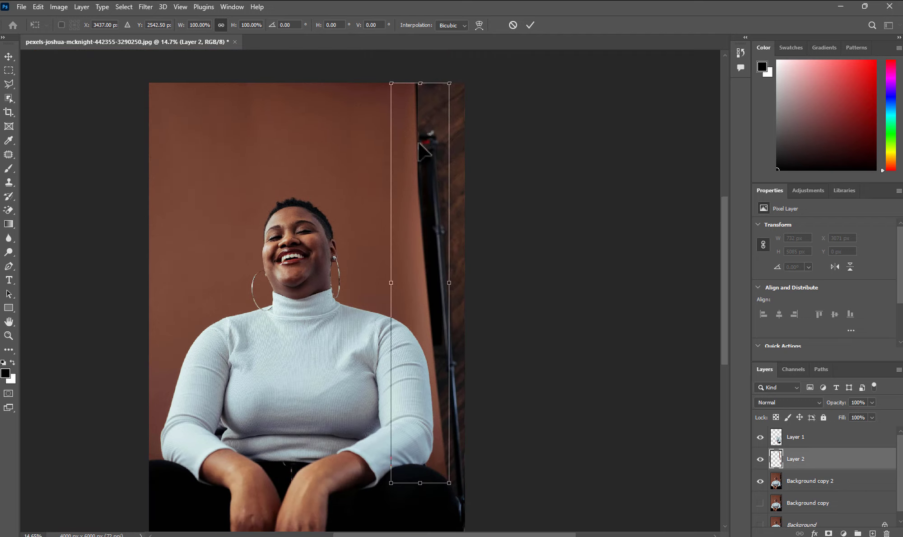
scroll(451, 97, "up", 2)
scroll(470, 309, "down", 2)
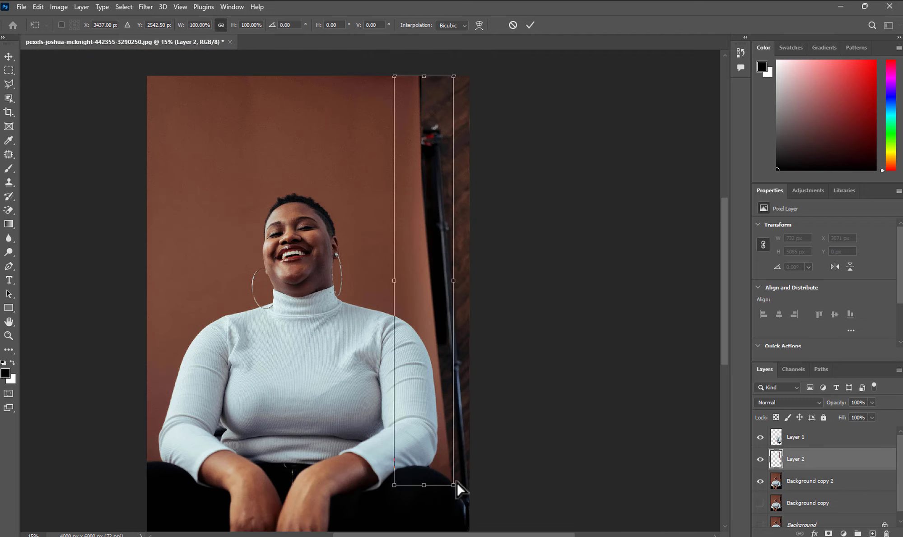
left_click_drag(457, 486, 485, 496)
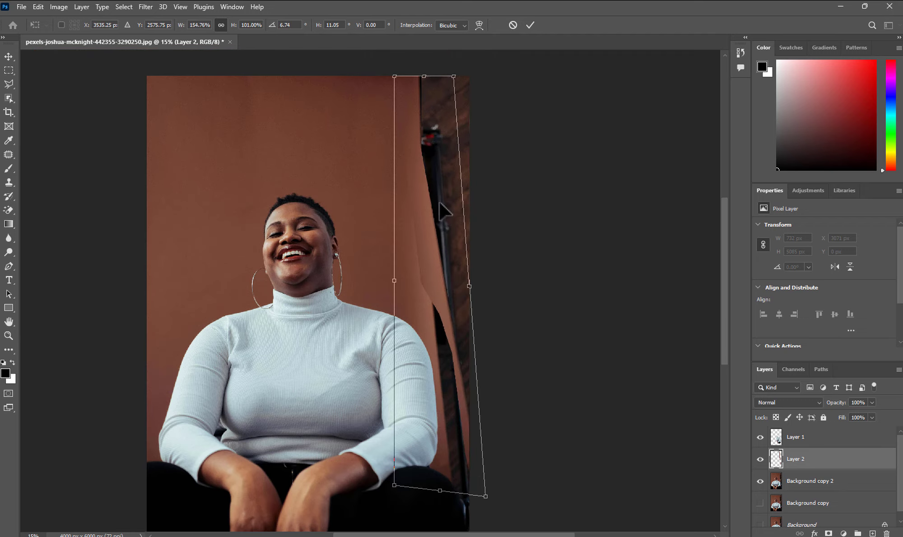
left_click_drag(463, 81, 697, 65)
key("ctrl+minus")
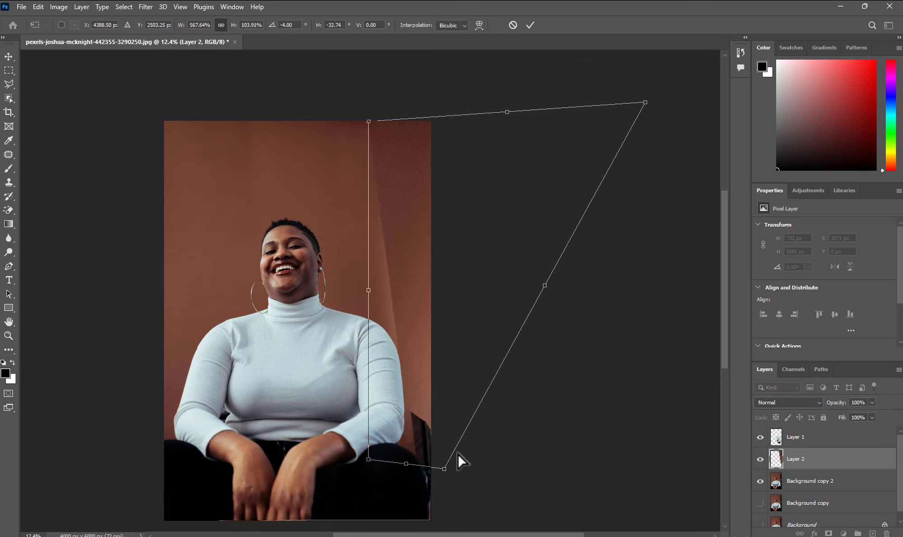
key("ctrl+plus")
left_click_drag(362, 476, 327, 529)
scroll(389, 365, "down", 2)
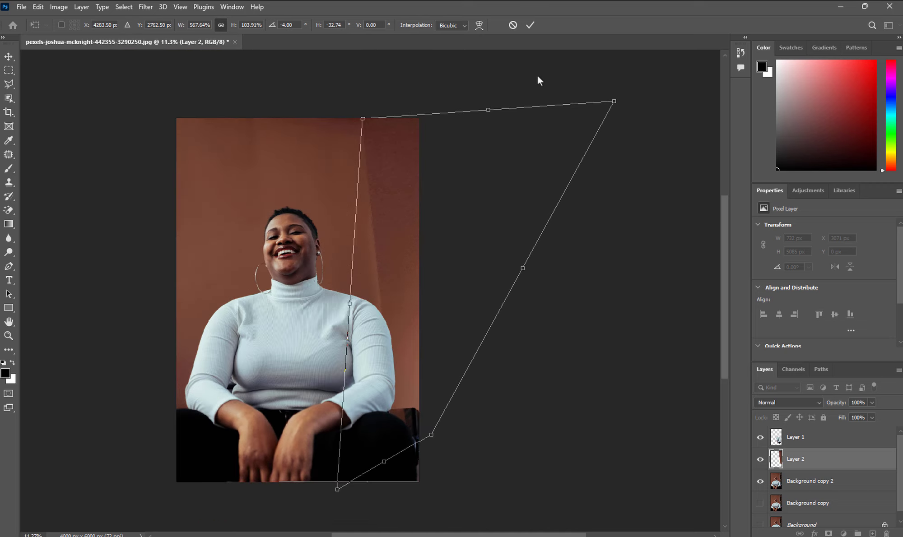
left_click(531, 26)
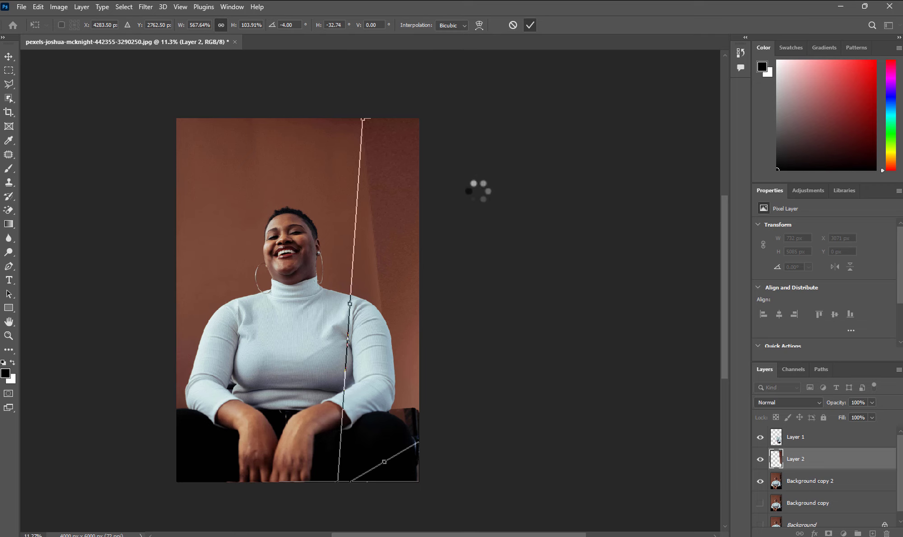
- Examine the stretched backdrop strip and its seam with the original backdrop, both close up and across the whole photo
key("l")
scroll(433, 241, "down", 2)
scroll(377, 242, "up", 4)
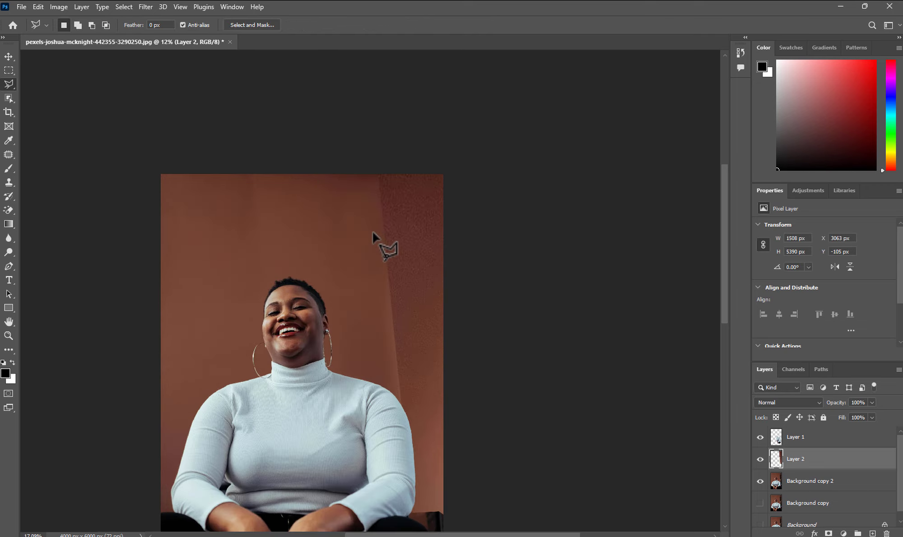
scroll(429, 216, "down", 2)
scroll(412, 226, "up", 4)
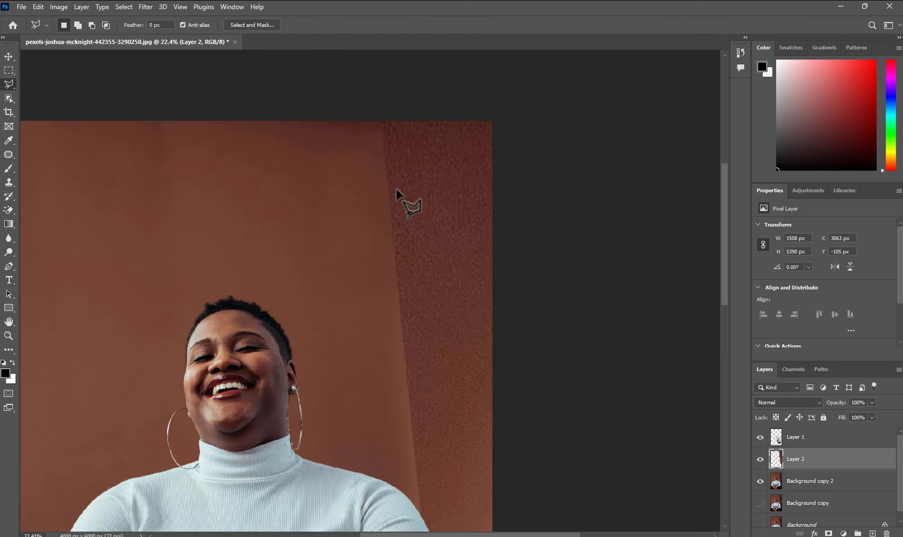
scroll(406, 190, "down", 1)
scroll(413, 185, "down", 4)
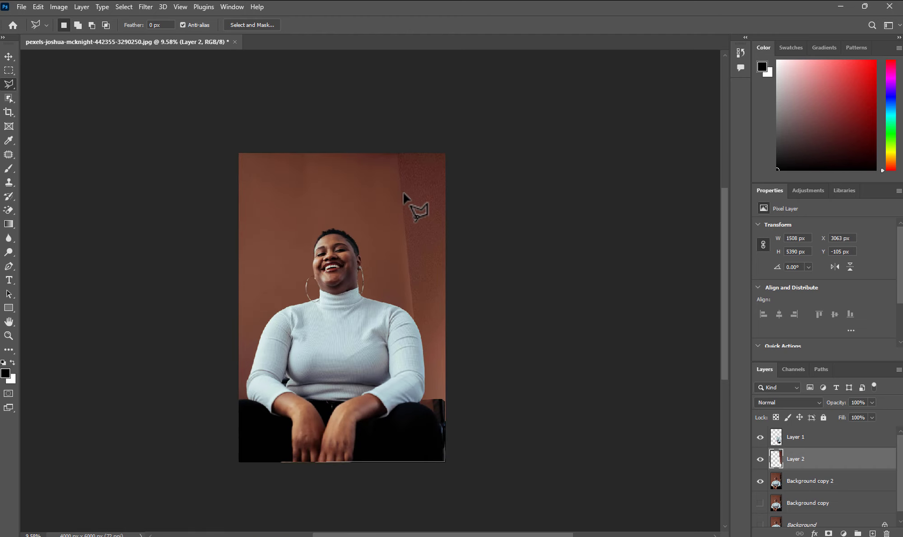
- Merge Layer 2 with the Background copy 2 layer
scroll(406, 203, "up", 2)
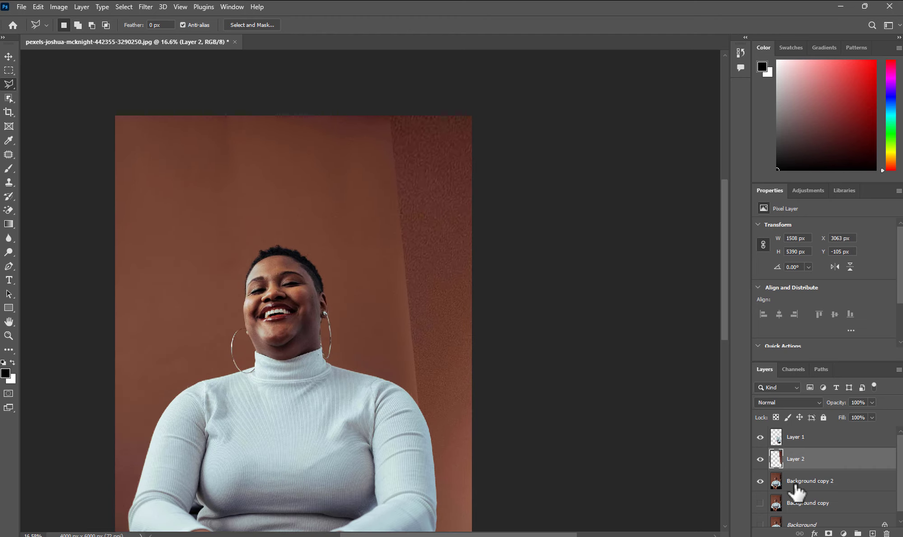
left_click(796, 486, "ctrl")
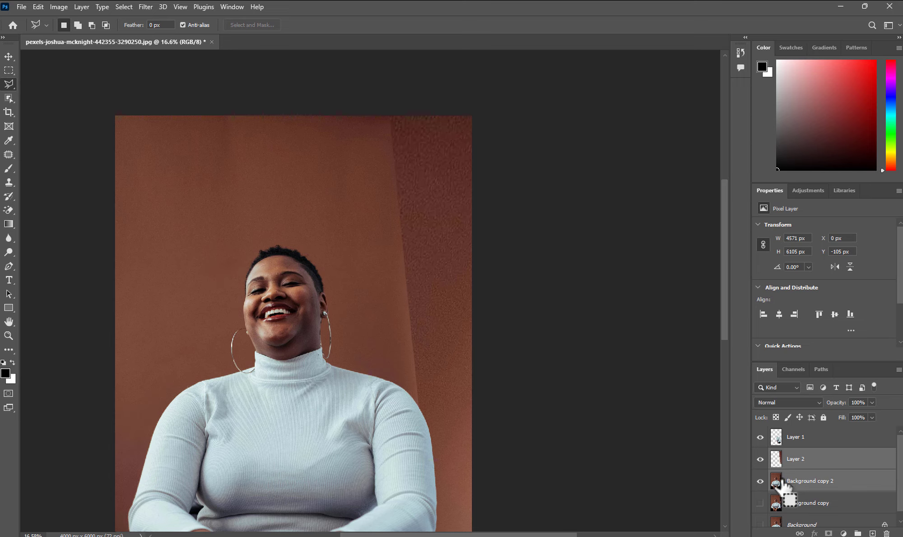
key("ctrl+e")
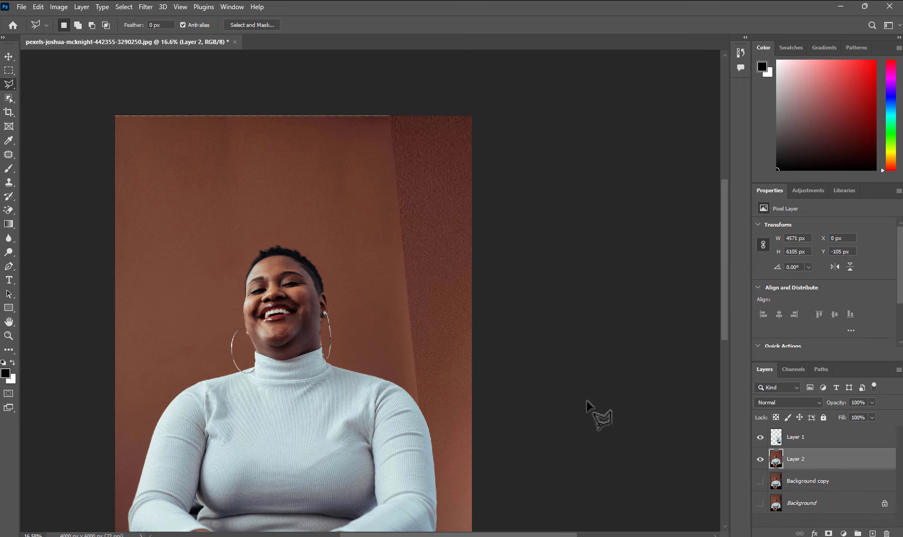
- Sample the brown of the original backdrop next to the seam as the foreground colour with the Eyedropper
scroll(361, 301, "down", 1)
scroll(419, 244, "up", 3)
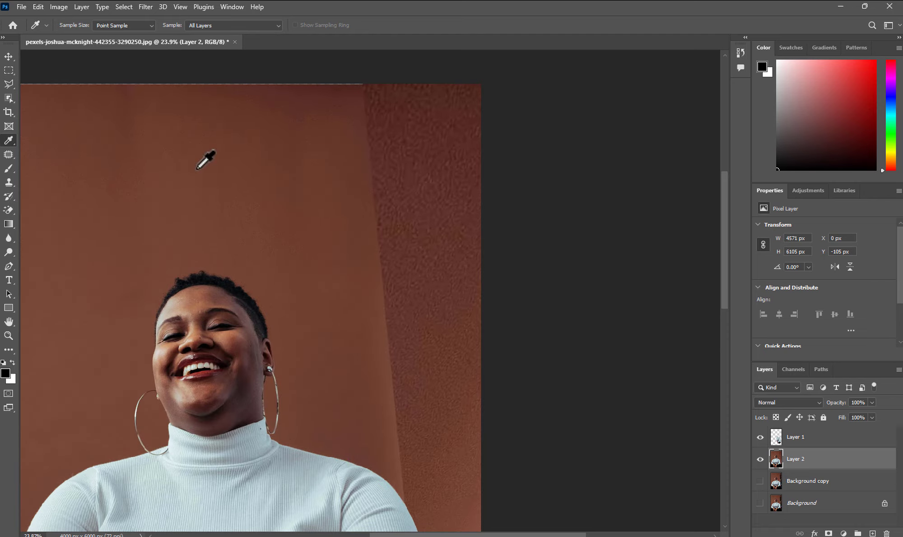
left_click(356, 268)
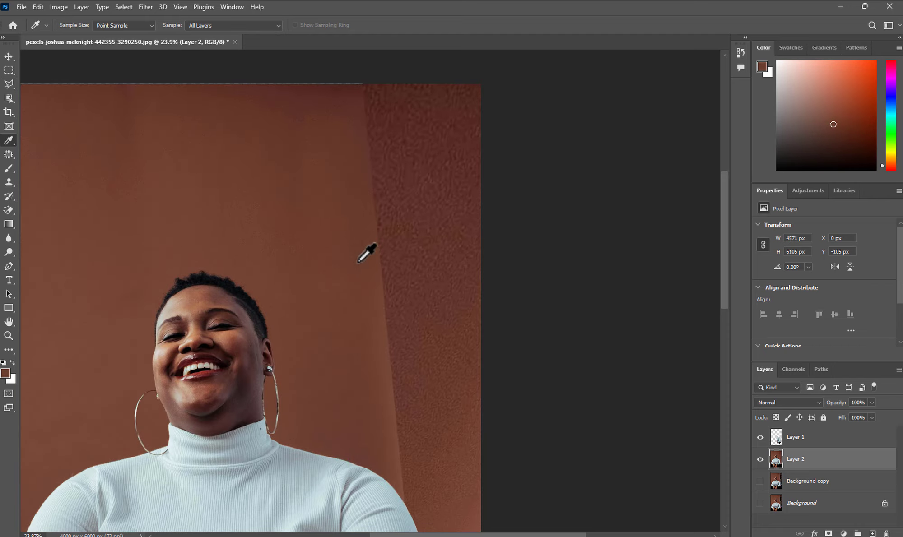
- Blend the upper part of the backdrop seam with the Mixer Brush at about 1100 px, loading it with brown sampled beside the seam
left_click(6, 170)
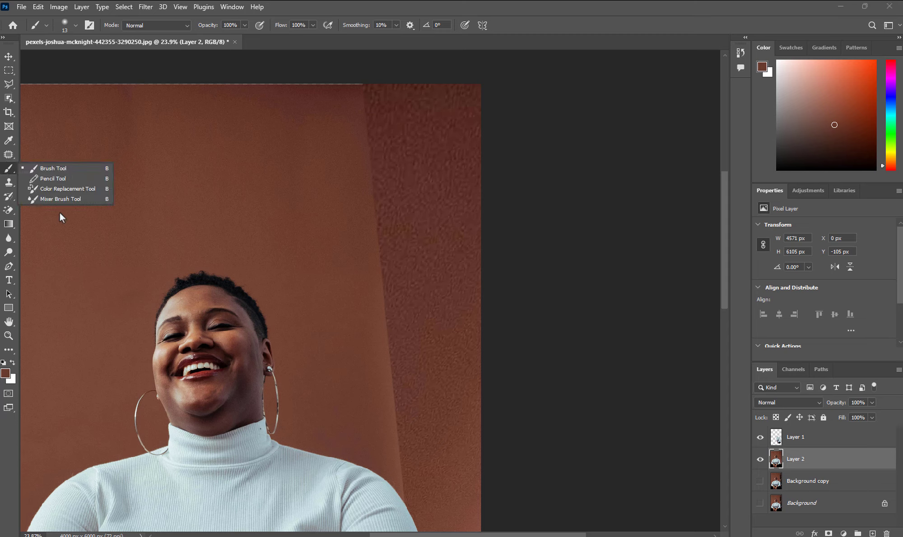
left_click(56, 201)
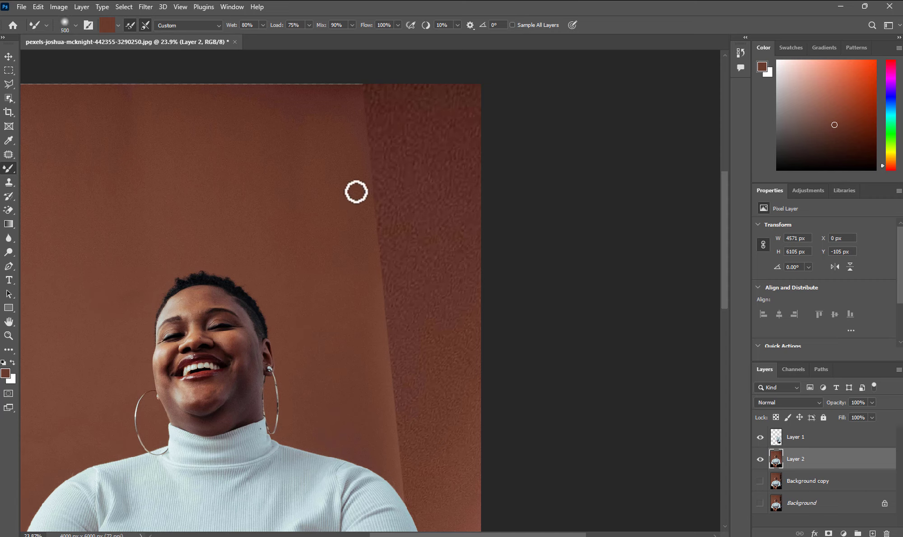
key("bracketright")
key("bracketright")
key("bracketright")
key("bracketright")
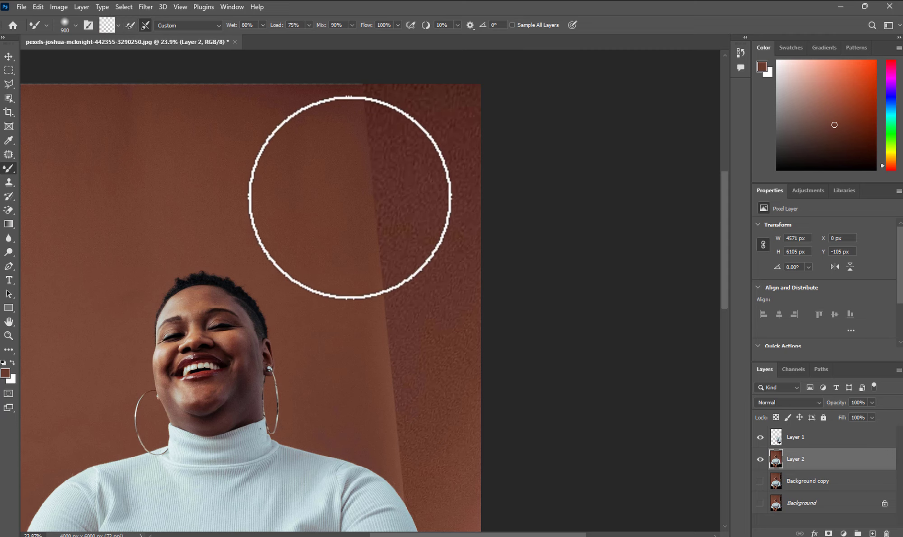
key("bracketright")
key("bracketright")
left_click(370, 204, "alt")
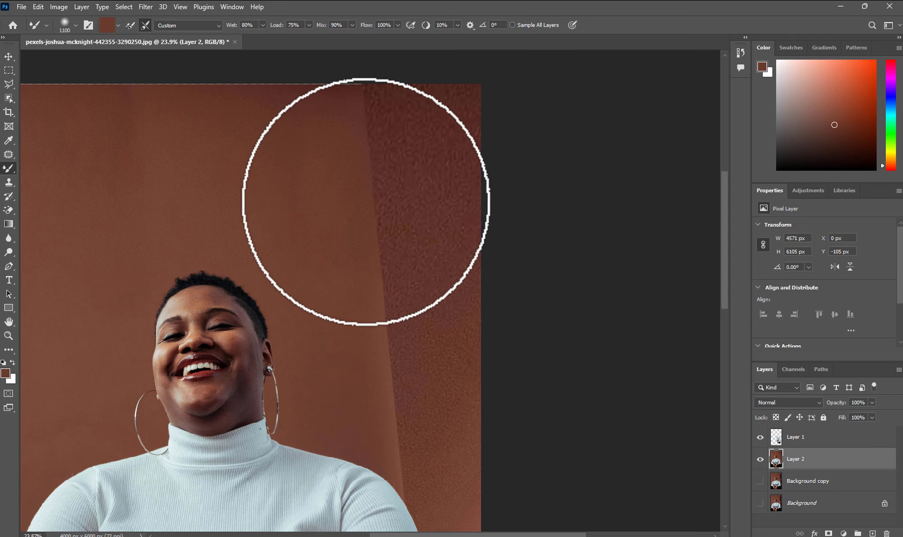
mouse_move(370, 205)
left_mouse_down()
mouse_move(375, 191)
mouse_move(131, 81)
left_mouse_up()
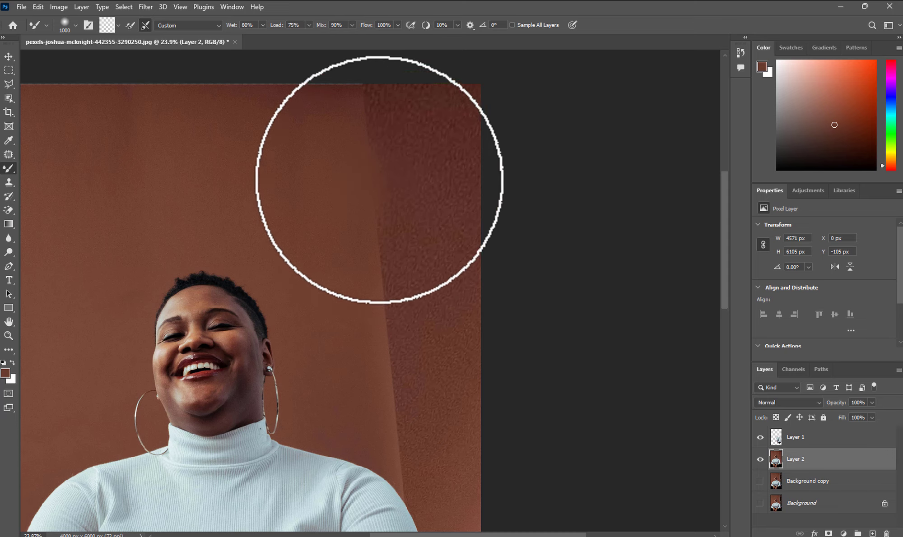
- Smooth the grainy reddish patch in the photo's upper-right corner into the original backdrop with the Mixer Brush at about 900 px
key("bracketleft")
key("bracketleft")
key("bracketleft")
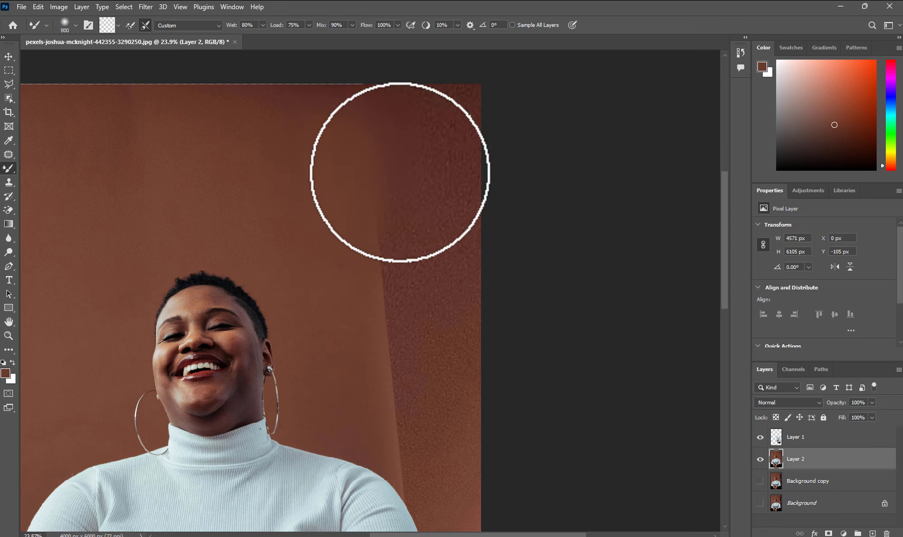
key("bracketright")
mouse_move(385, 211)
left_mouse_down()
mouse_move(400, 272)
mouse_move(431, 216)
mouse_move(422, 188)
mouse_move(398, 178)
mouse_move(386, 186)
mouse_move(389, 163)
mouse_move(370, 137)
mouse_move(427, 162)
mouse_move(448, 161)
mouse_move(448, 152)
mouse_move(359, 135)
left_mouse_up()
key("bracketright")
key("bracketright")
key("bracketright")
key("bracketleft")
key("bracketleft")
key("bracketleft")
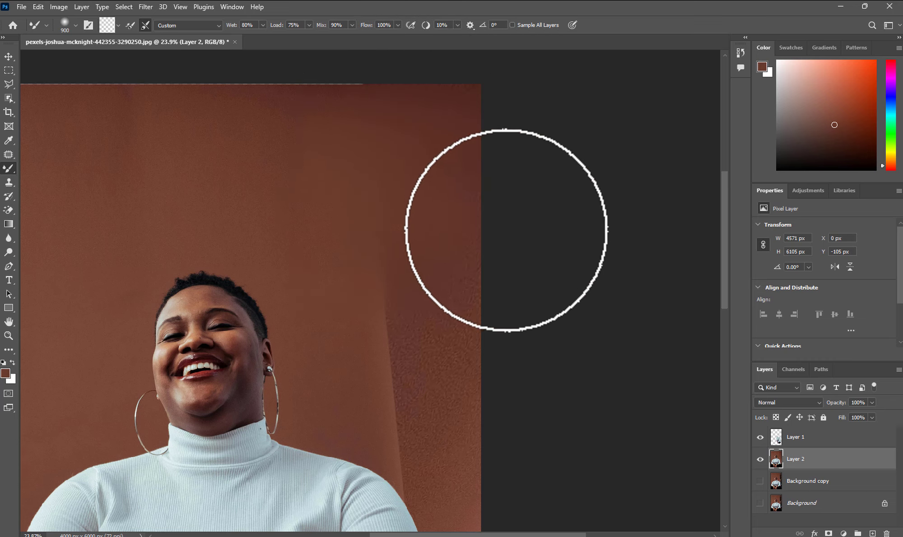
- Continue blending the seam downward beside the head to the photo's right edge, using the Mixer Brush at about 800 px
mouse_move(518, 258)
left_mouse_down()
mouse_move(401, 260)
mouse_move(391, 289)
mouse_move(429, 328)
mouse_move(510, 368)
mouse_move(568, 368)
mouse_move(484, 298)
mouse_move(454, 285)
mouse_move(467, 261)
mouse_move(473, 278)
mouse_move(422, 354)
mouse_move(387, 333)
mouse_move(406, 388)
mouse_move(421, 384)
mouse_move(413, 371)
mouse_move(430, 370)
mouse_move(435, 382)
mouse_move(405, 366)
mouse_move(433, 420)
left_mouse_up()
key("bracketleft")
scroll(420, 307, "down", 6)
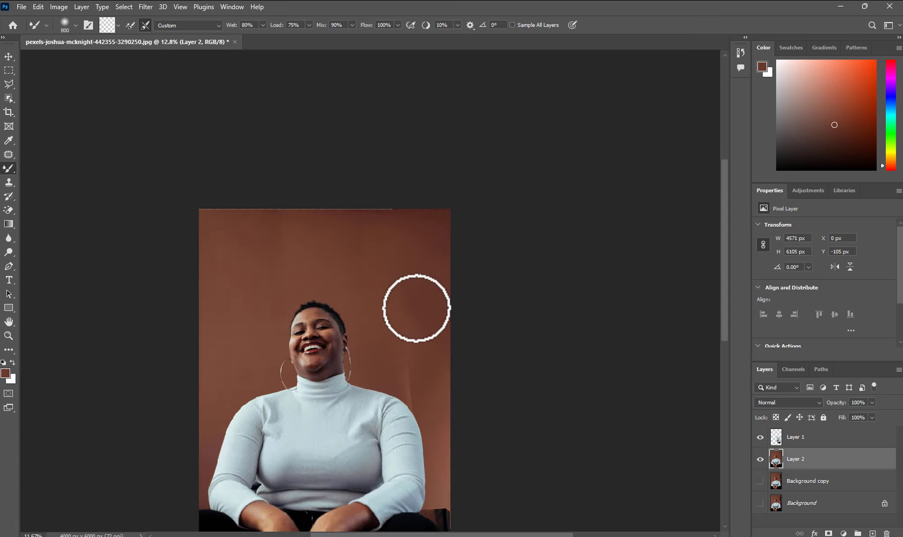
key("bracketright")
scroll(419, 292, "up", 5)
scroll(402, 266, "down", 2)
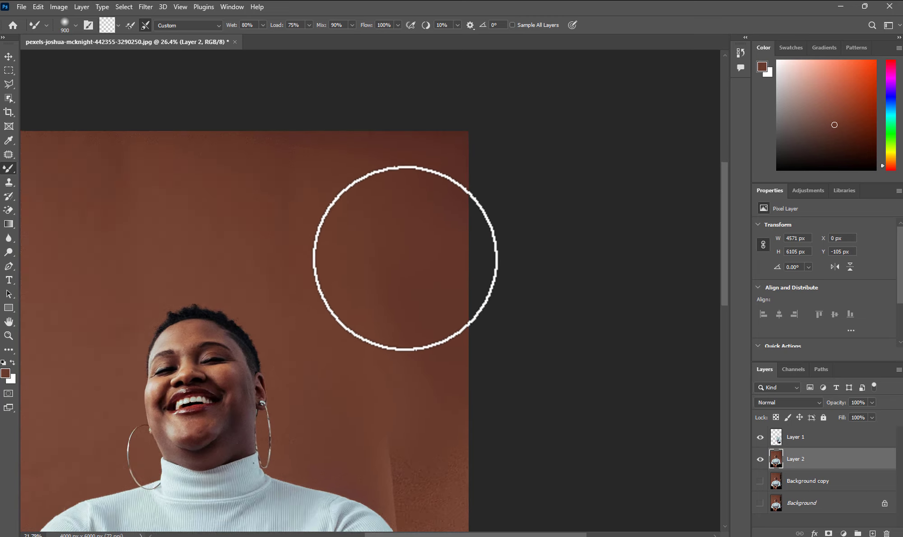
scroll(417, 277, "down", 3)
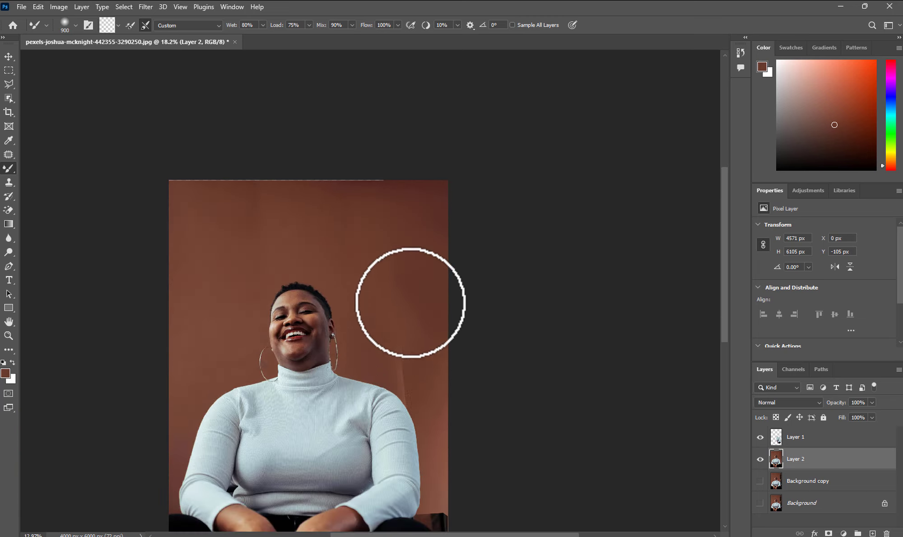
- Blend the remaining seam and grain just above the shoulder beside the sleeve with the Mixer Brush at 700 px
key("bracketleft")
key("bracketleft")
key("bracketleft")
scroll(417, 420, "up", 4)
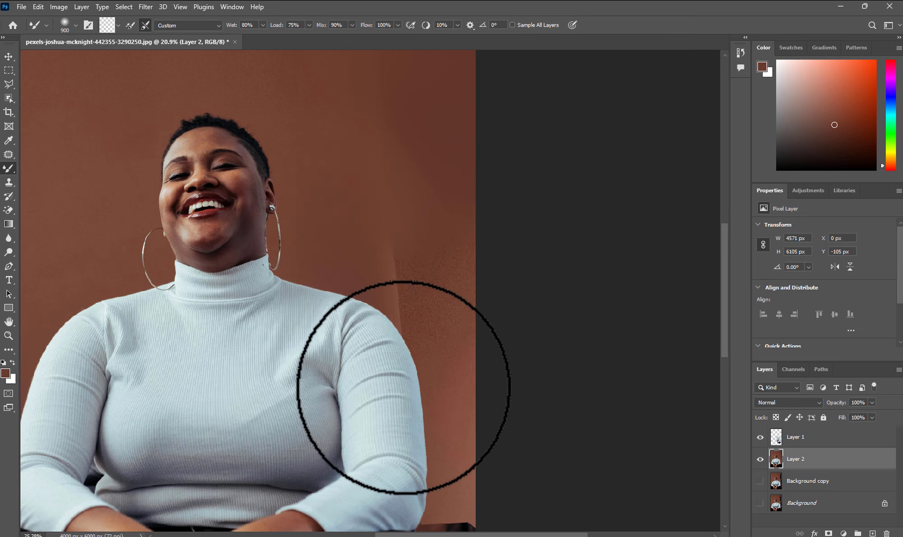
scroll(412, 317, "up", 1)
key("bracketright")
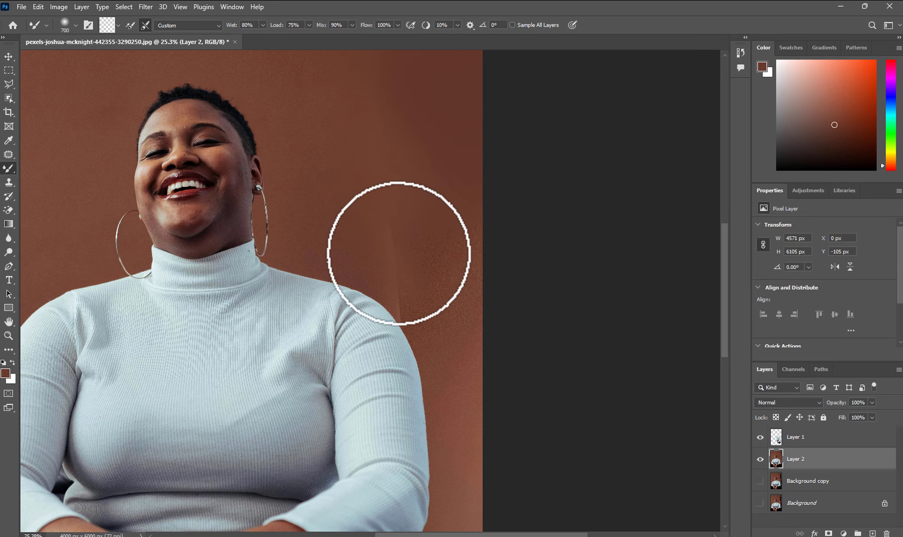
mouse_move(425, 251)
left_mouse_down()
mouse_move(454, 238)
mouse_move(457, 265)
mouse_move(430, 261)
mouse_move(415, 235)
mouse_move(418, 251)
mouse_move(398, 266)
mouse_move(434, 301)
mouse_move(396, 330)
mouse_move(433, 320)
left_mouse_up()
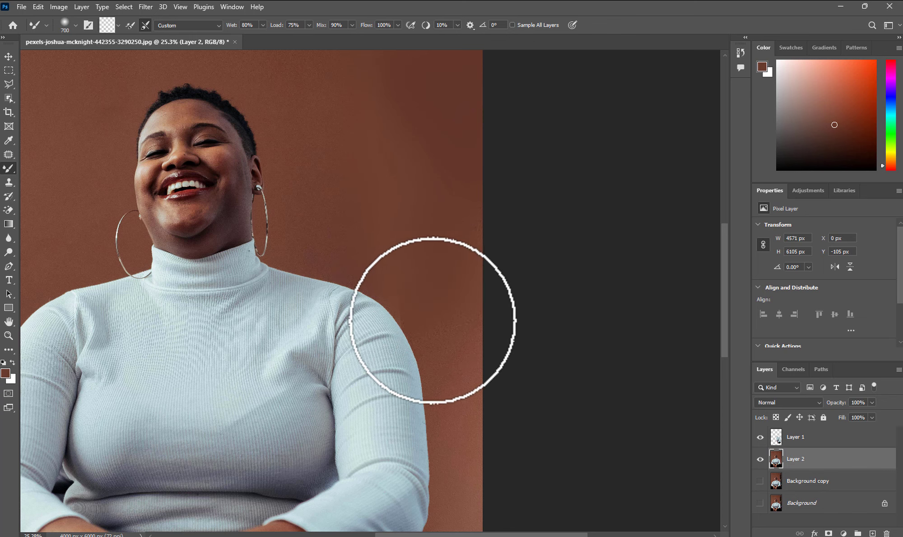
- Examine the isolated sleeve on Layer 1 and the leftover wood and stand beside the knee, close up and across the whole photo
left_click(760, 437)
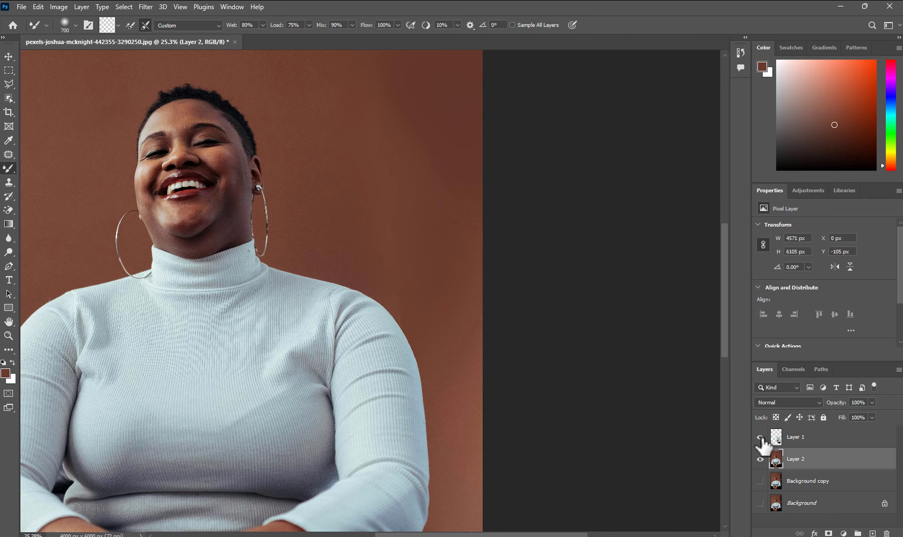
left_click(807, 444)
scroll(447, 307, "down", 3)
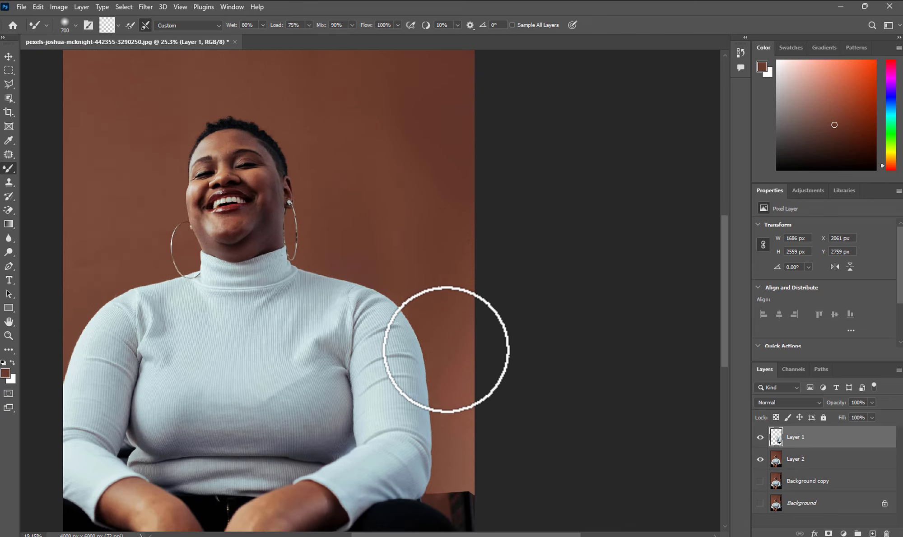
scroll(469, 355, "up", 2)
key("bracketleft")
key("bracketleft")
key("bracketleft")
scroll(453, 328, "down", 3)
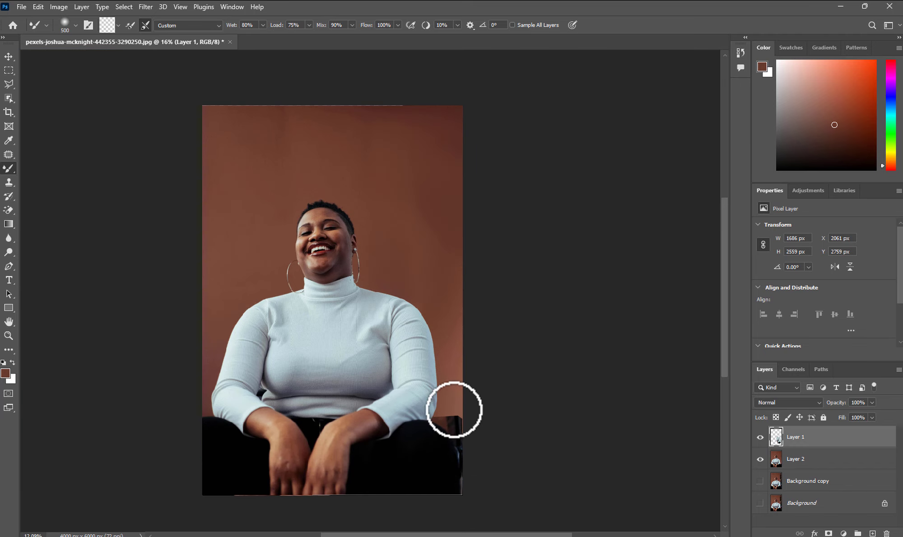
scroll(456, 409, "up", 4)
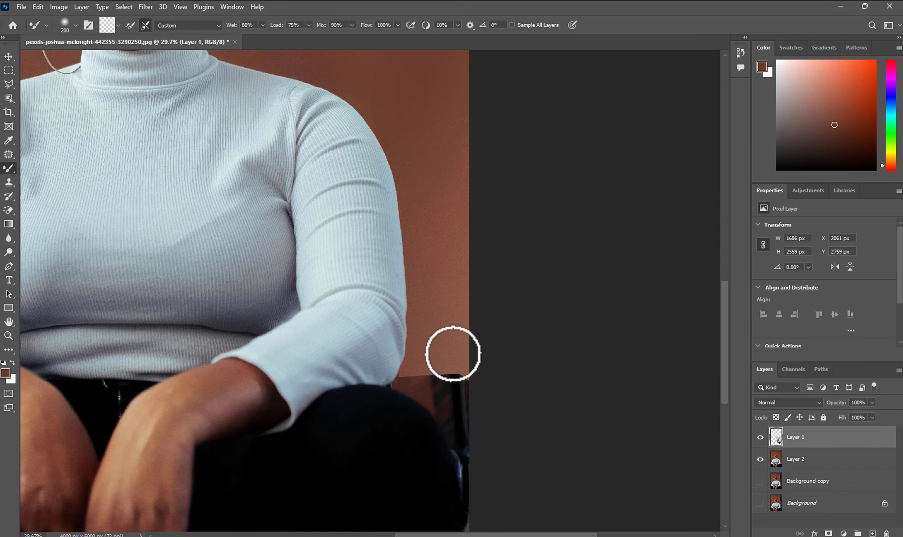
scroll(444, 385, "down", 3)
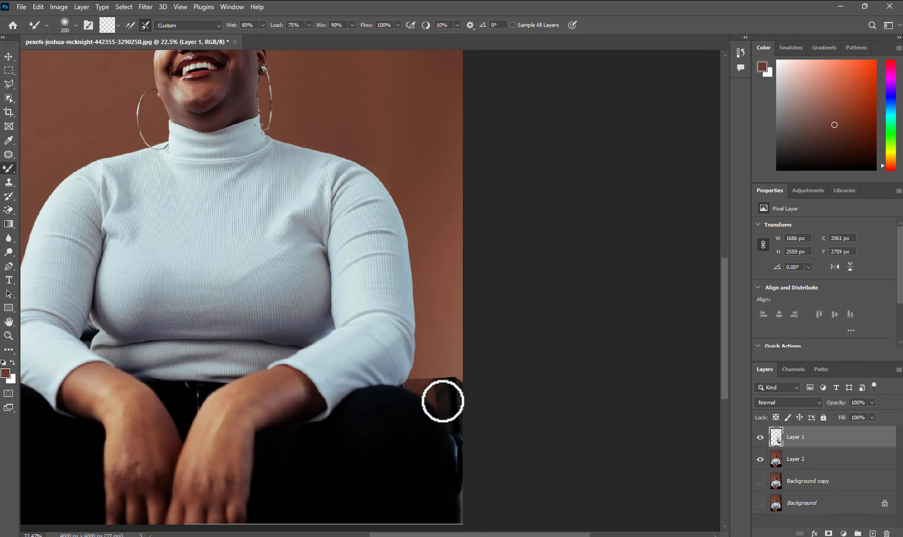
scroll(445, 409, "up", 4)
key("bracketright")
key("bracketright")
key("bracketright")
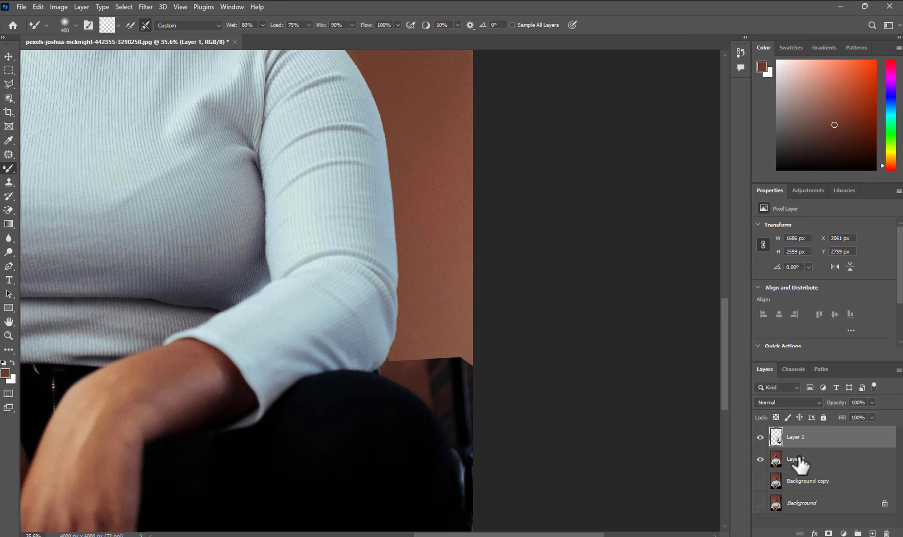
- Smear backdrop colour on Layer 2 over the dark stand beside the knee with the Mixer Brush at about 200 to 250 px
left_click(799, 460)
key("bracketleft")
key("bracketleft")
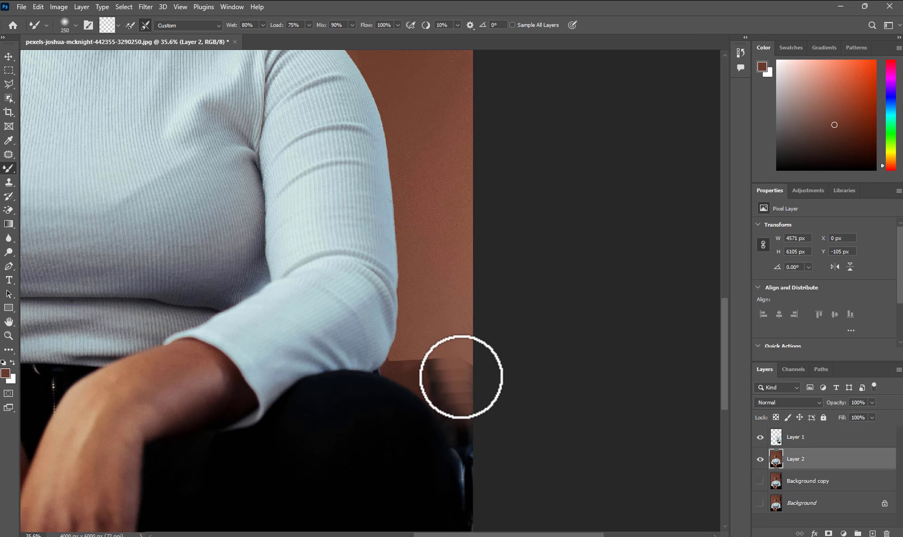
mouse_move(479, 444)
left_mouse_down()
mouse_move(456, 336)
mouse_move(484, 436)
mouse_move(460, 429)
left_mouse_up()
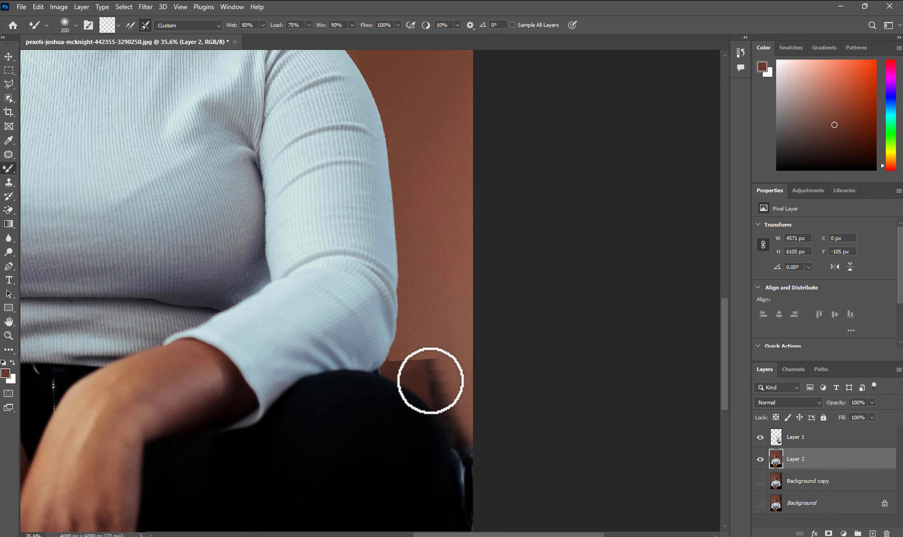
scroll(430, 381, "up", 3)
key("bracketleft")
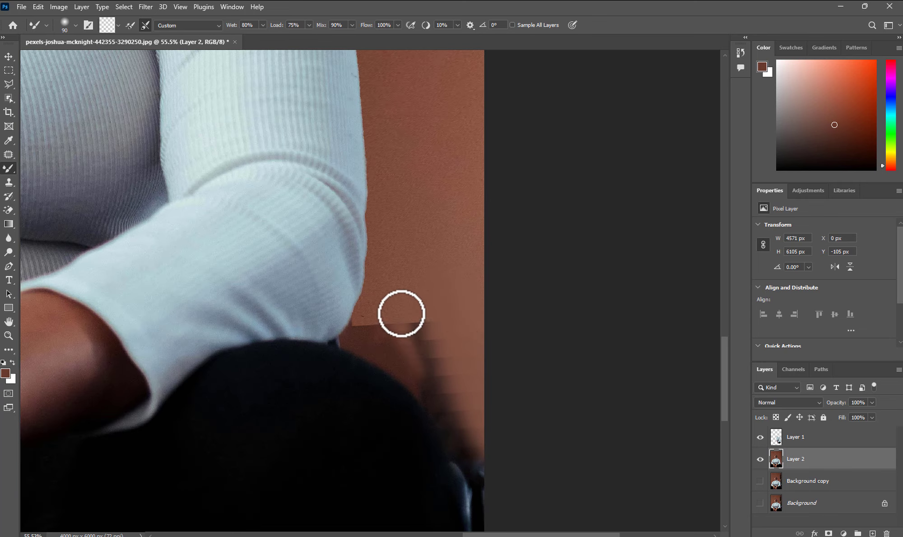
- Extend the backdrop down the knee's outer edge over the remaining stand and metal parts, using a 150 to 175 px Mixer Brush
key("bracketright")
key("bracketright")
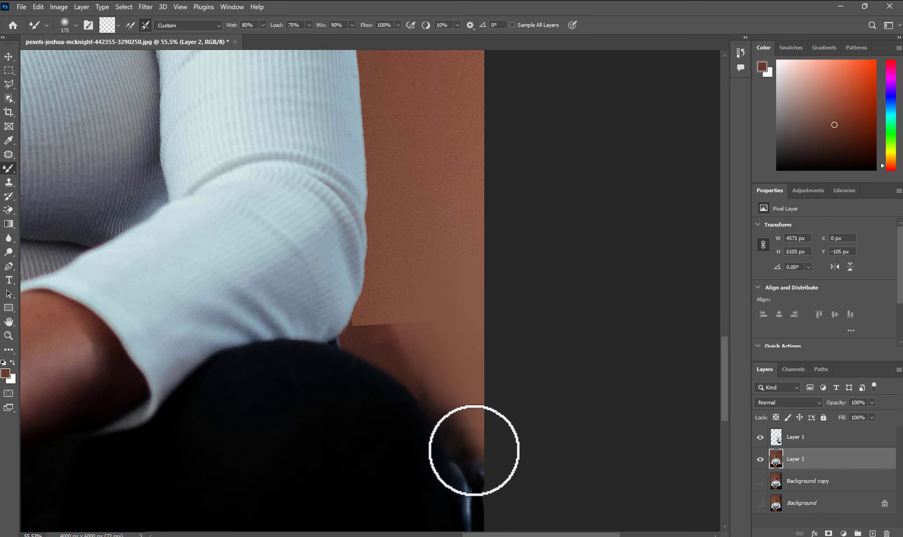
scroll(454, 413, "down", 3)
key("bracketleft")
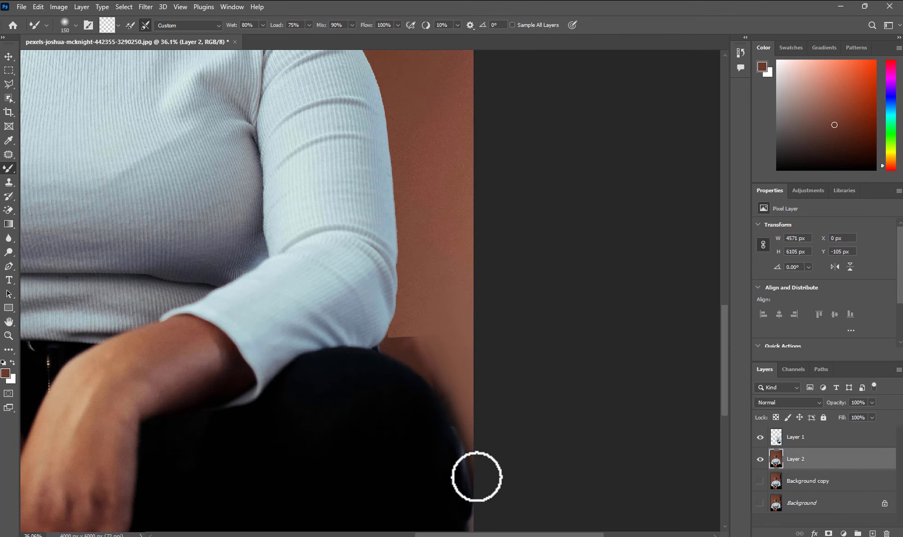
scroll(476, 477, "down", 3)
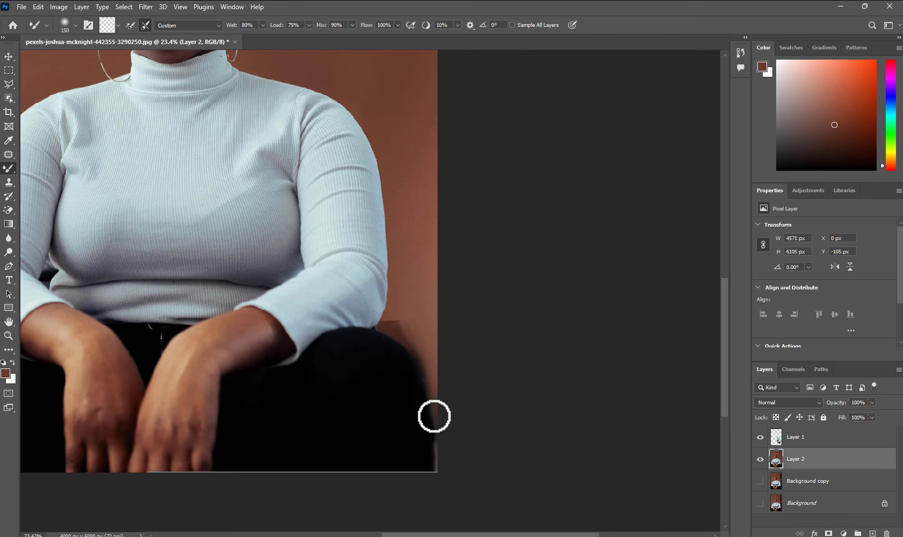
scroll(418, 377, "up", 7)
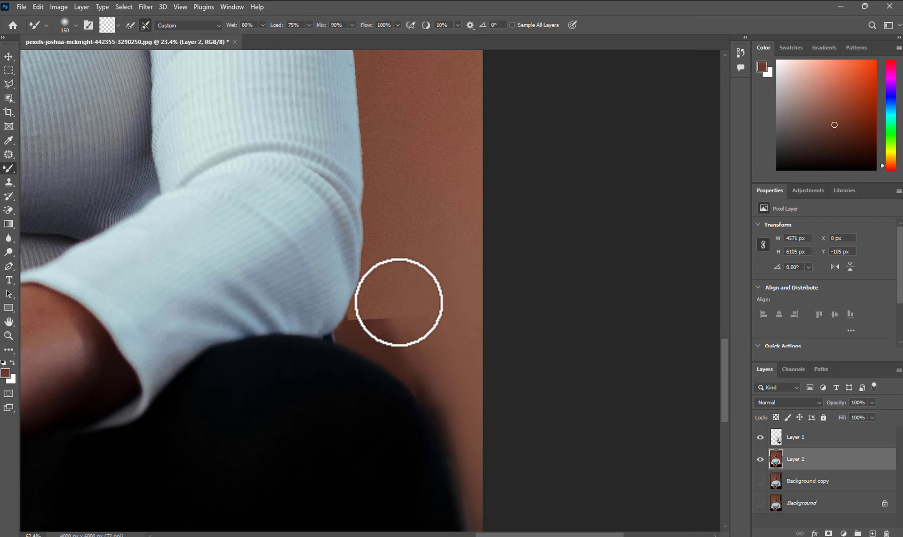
- Blend away the horizontal seam between the backdrop and the wood just below the elbow with the Mixer Brush at 175 px
key("bracketleft")
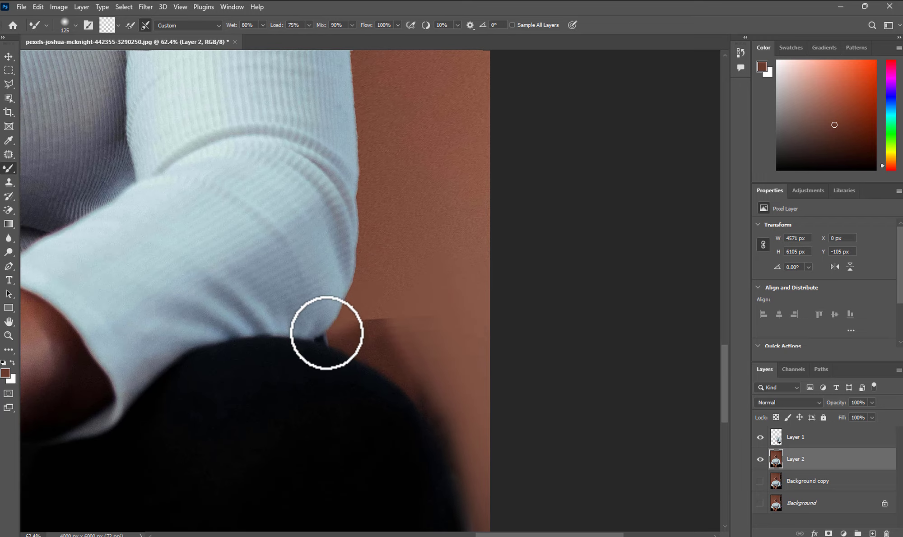
key("bracketright")
key("bracketright")
mouse_move(386, 368)
left_mouse_down()
mouse_move(359, 305)
mouse_move(396, 366)
mouse_move(383, 299)
left_mouse_up()
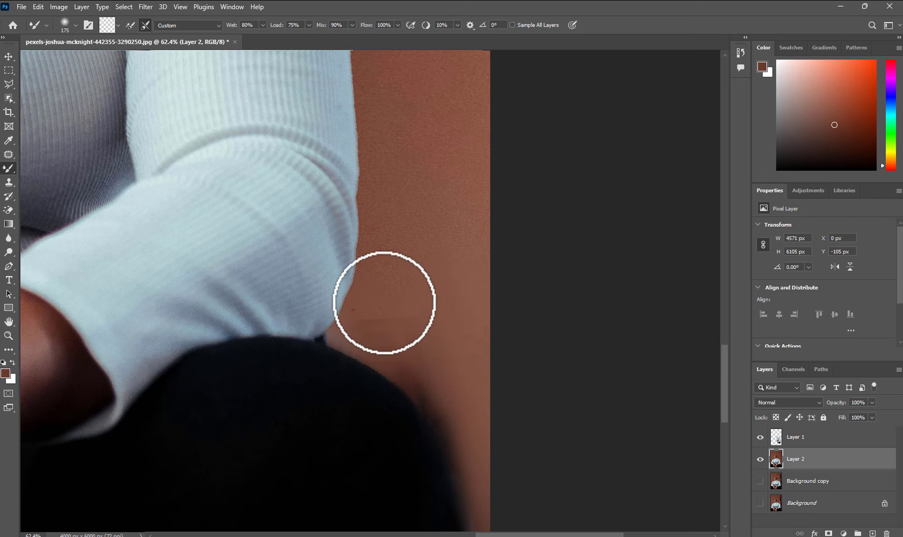
- Clean up the dark smudges along the knee's upper contour by blending backdrop colour against it, starting with a 150 px Mixer Brush
key("bracketleft")
left_click_drag(443, 412, 400, 360)
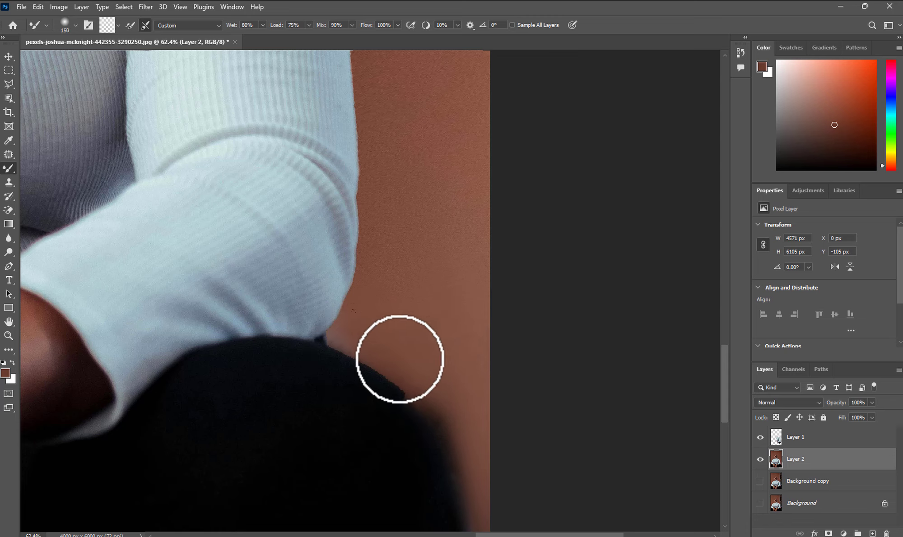
key("bracketleft")
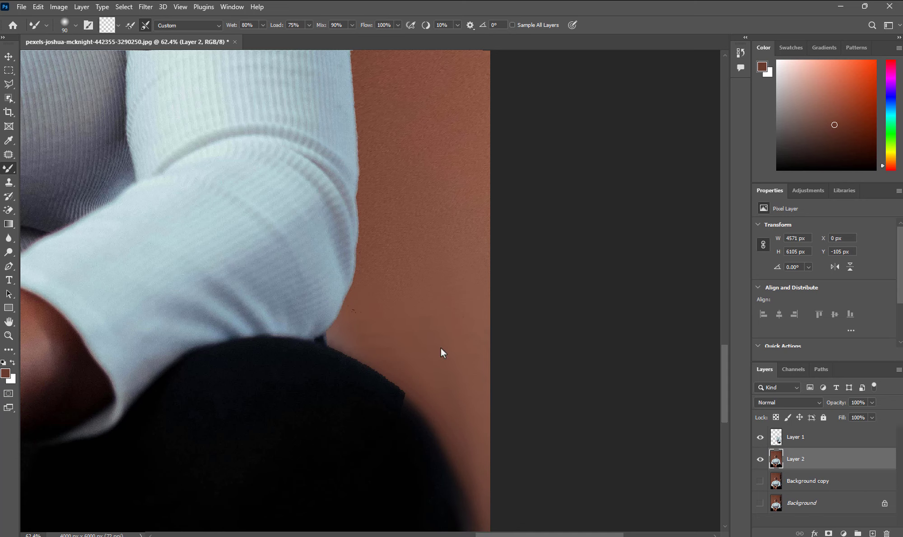
scroll(441, 352, "down", 3)
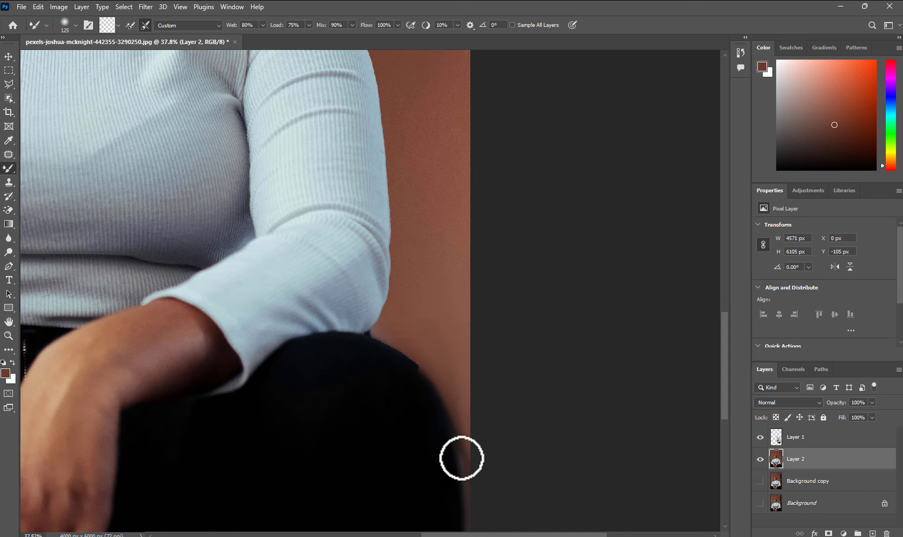
scroll(421, 357, "down", 5)
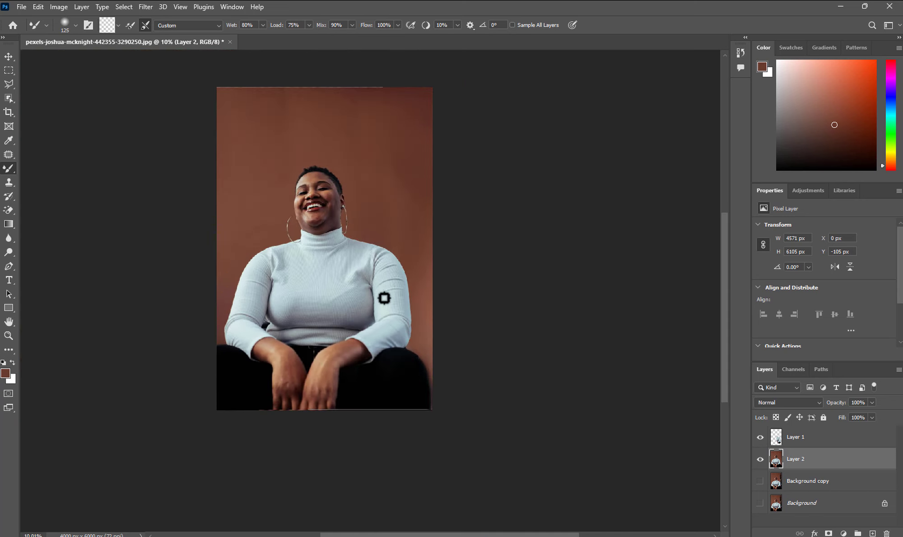
- Even out the tonal patches in the backdrop between the head and the photo's right edge with a 1200 to 1300 px Mixer Brush
key("bracketright")
scroll(374, 127, "up", 2)
key("bracketright")
key("bracketright")
key("bracketright")
key("bracketright")
key("bracketright")
key("bracketright")
key("bracketright")
key("bracketright")
key("bracketright")
key("bracketright")
key("bracketright")
key("bracketright")
key("bracketright")
key("bracketright")
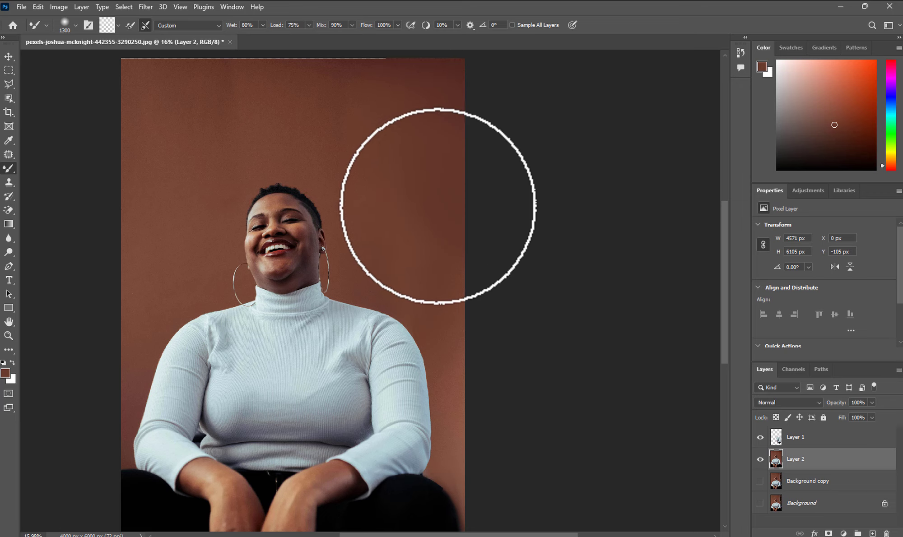
scroll(430, 204, "down", 3)
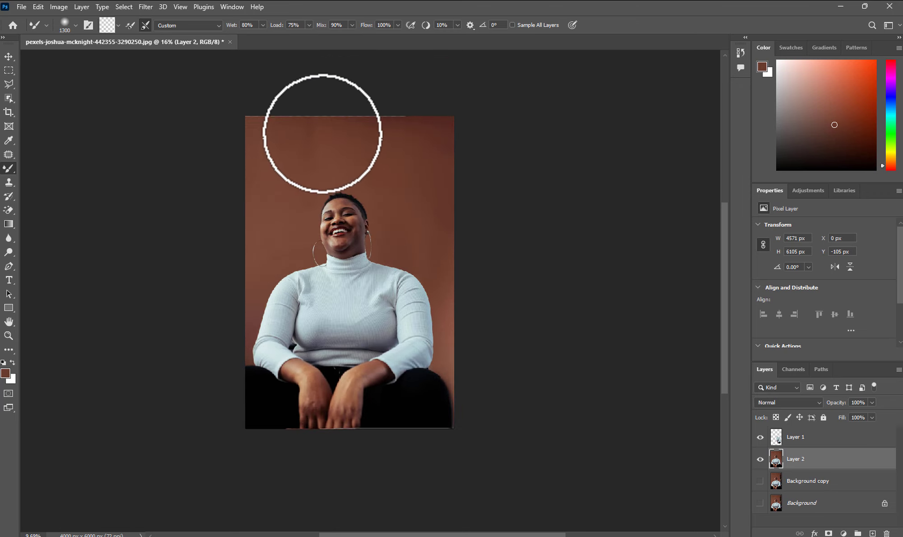
scroll(316, 136, "up", 3)
key("bracketleft")
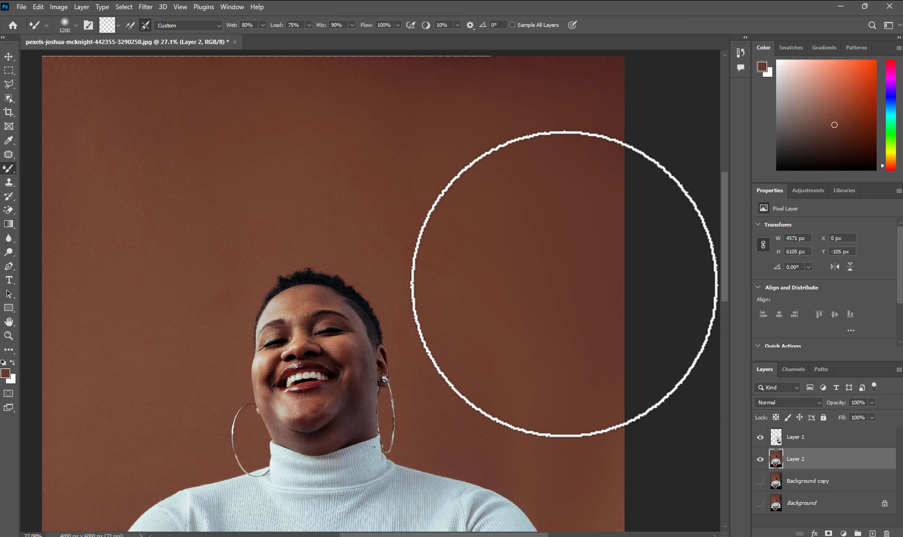
- Merge Layer 1 and Layer 2 into a single retouched layer
scroll(503, 246, "down", 3)
scroll(455, 223, "down", 3)
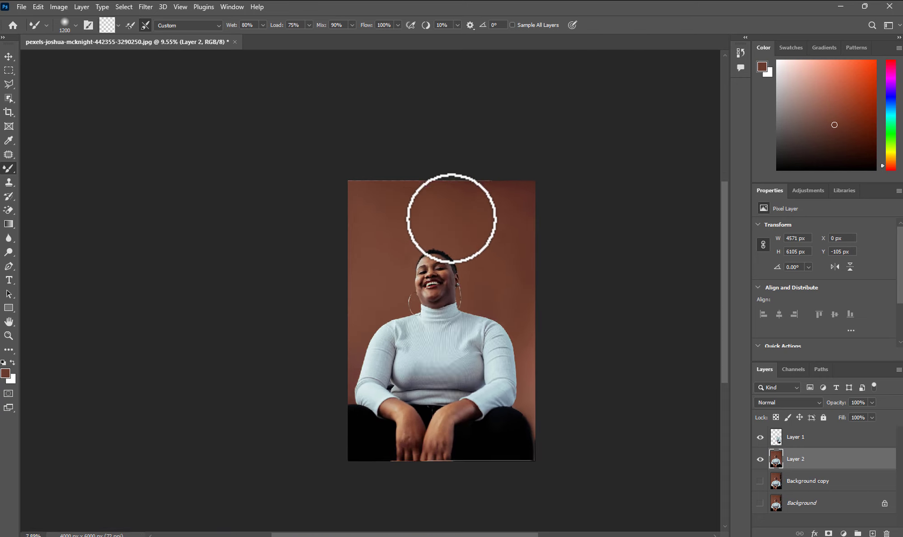
scroll(464, 221, "up", 3)
key("bracketleft")
key("bracketleft")
key("bracketleft")
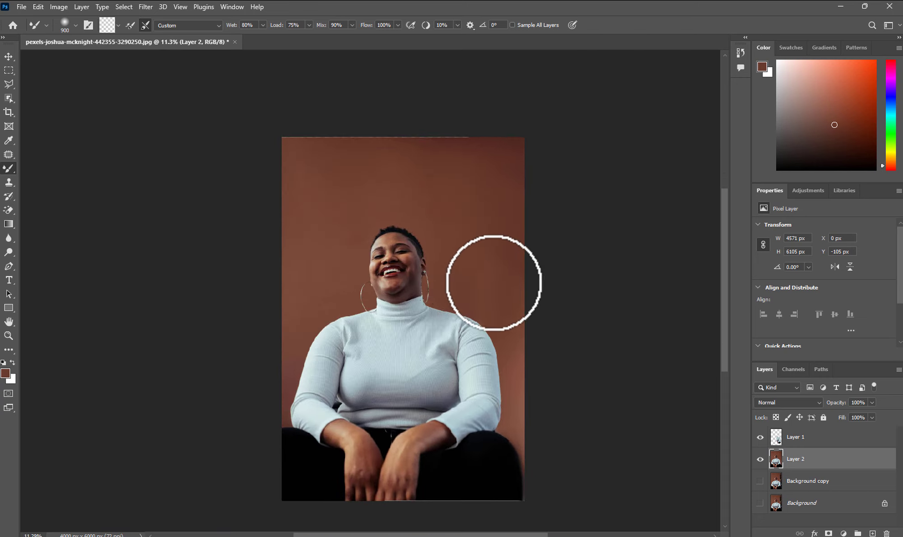
left_click(803, 442, "shift")
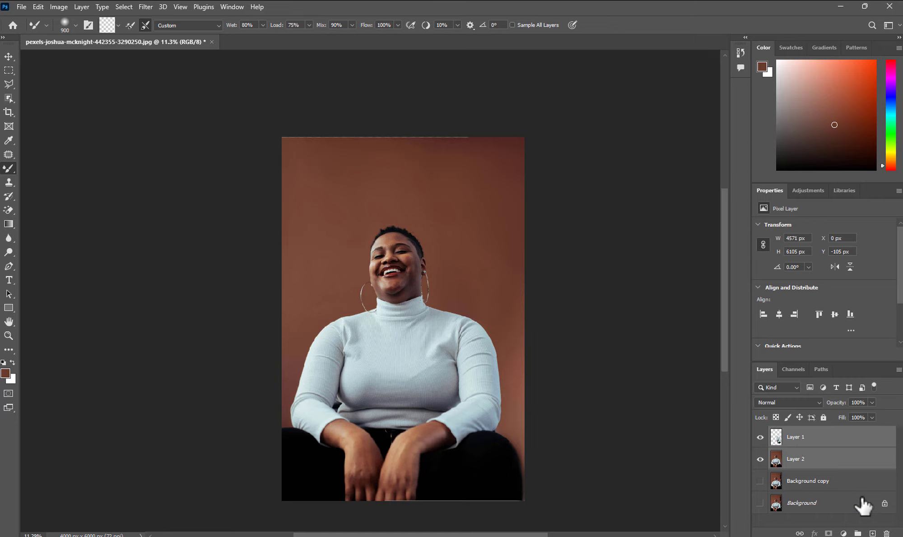
key("ctrl+e")
- Compare the retouched portrait with the original by toggling between the merged layer and the Background, and examine the extended backdrop
scroll(489, 316, "down", 2)
scroll(368, 342, "up", 4)
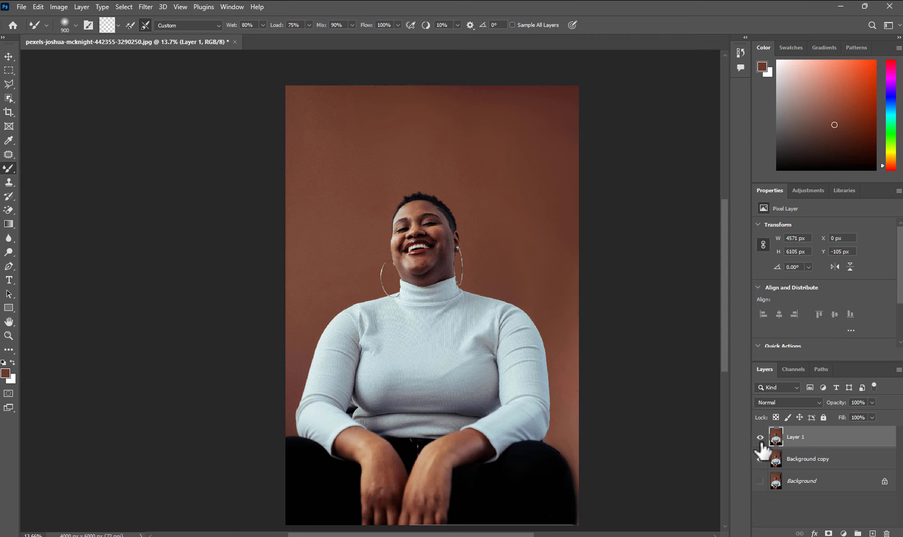
left_click(761, 443)
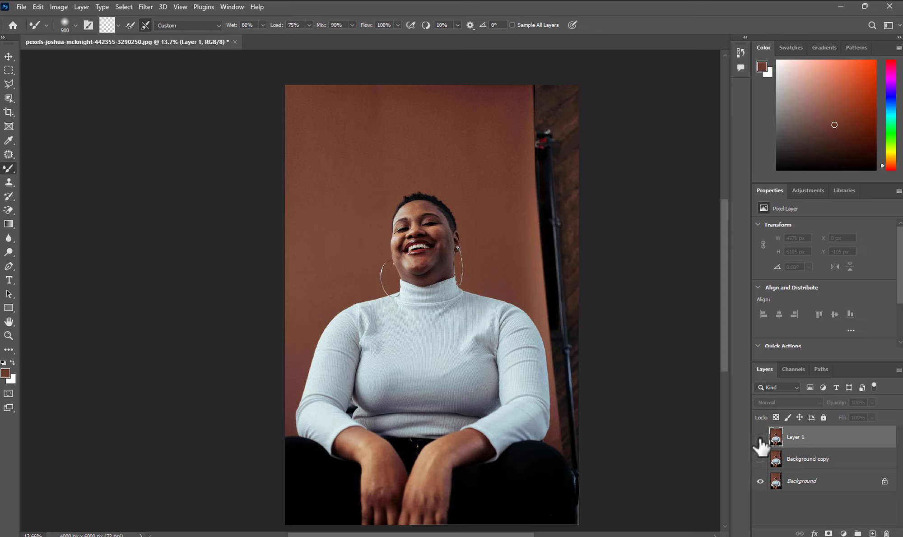
left_click(761, 443)
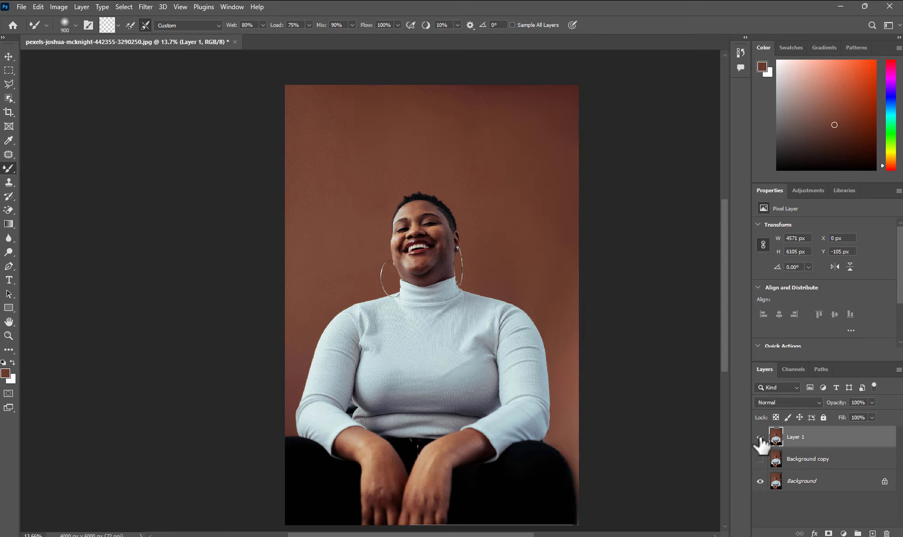
left_click(761, 443)
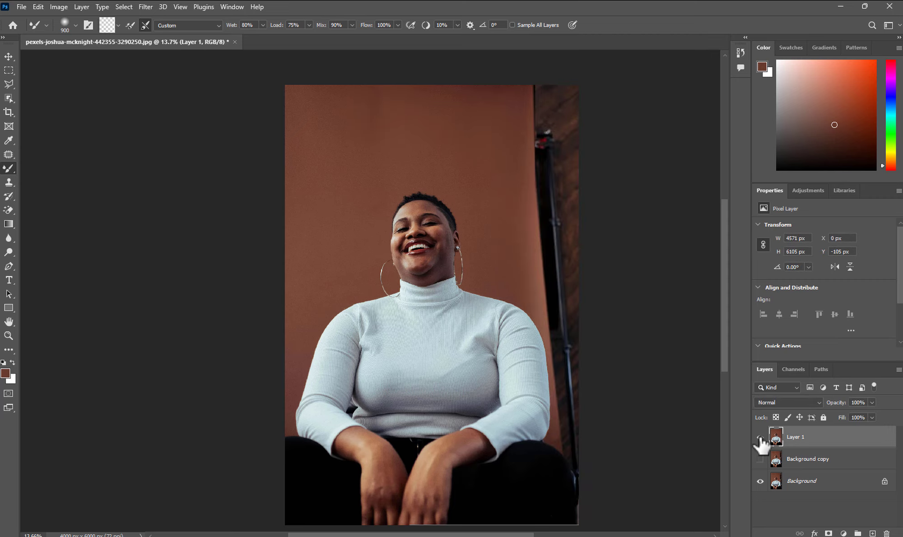
left_click(761, 444)
scroll(425, 261, "down", 2)
scroll(413, 302, "up", 2)
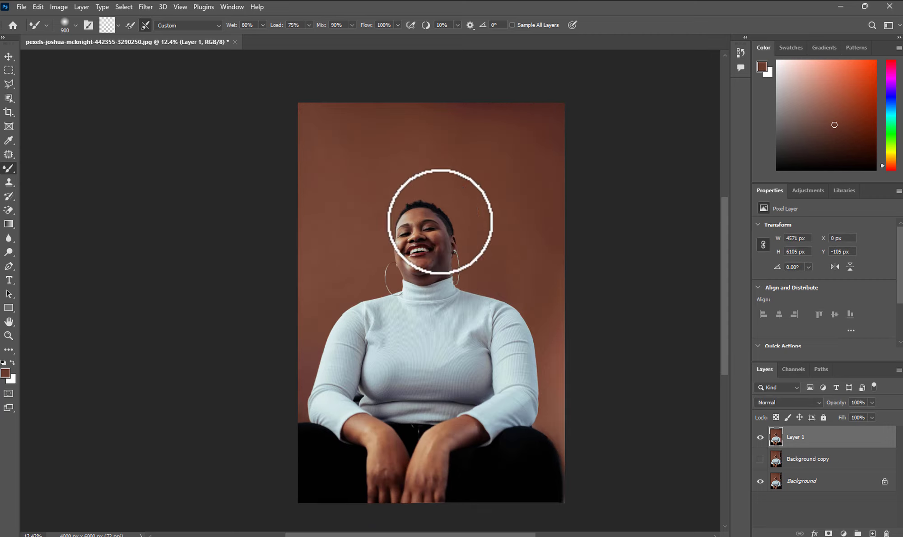
scroll(440, 221, "up", 3)
scroll(418, 250, "down", 3)
scroll(417, 256, "up", 1)
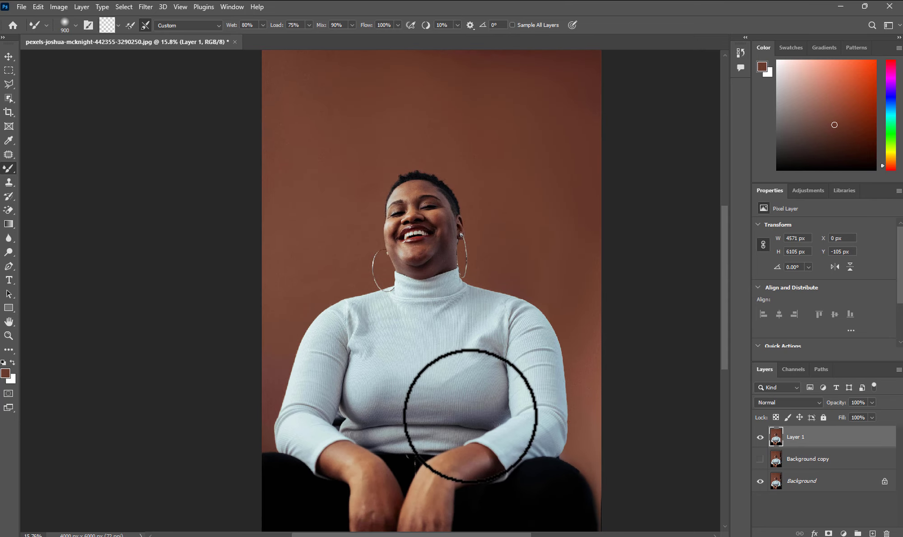
- Switch to File Explorer, open the pinned Downloads folder with the tropical leaf images, and show its files as large icons
mouse_move(404, 536)
mouse_move(528, 490)
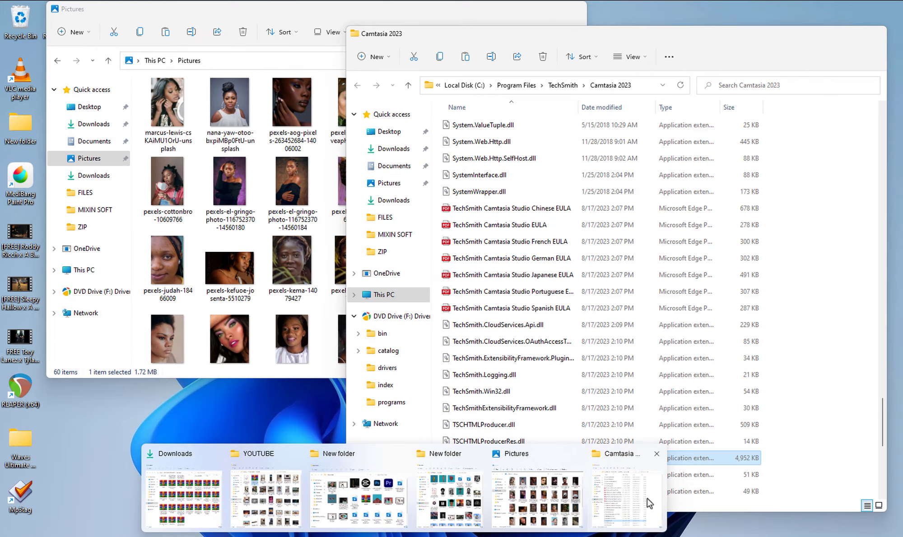
left_click(632, 501)
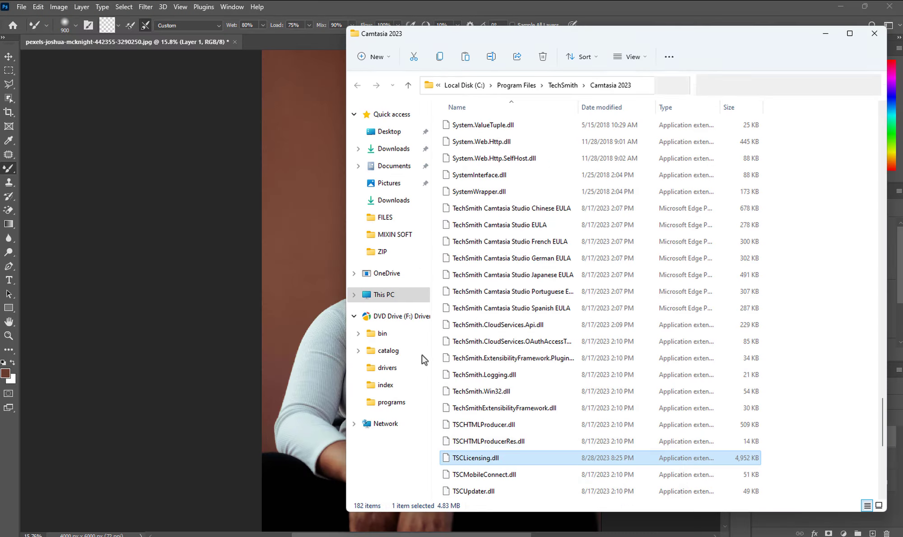
left_click(392, 202)
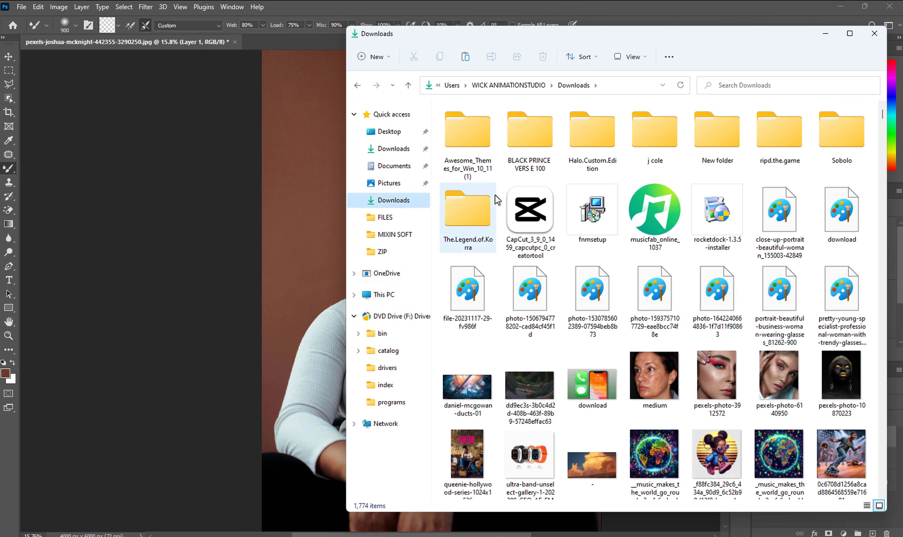
scroll(610, 271, "down", 10)
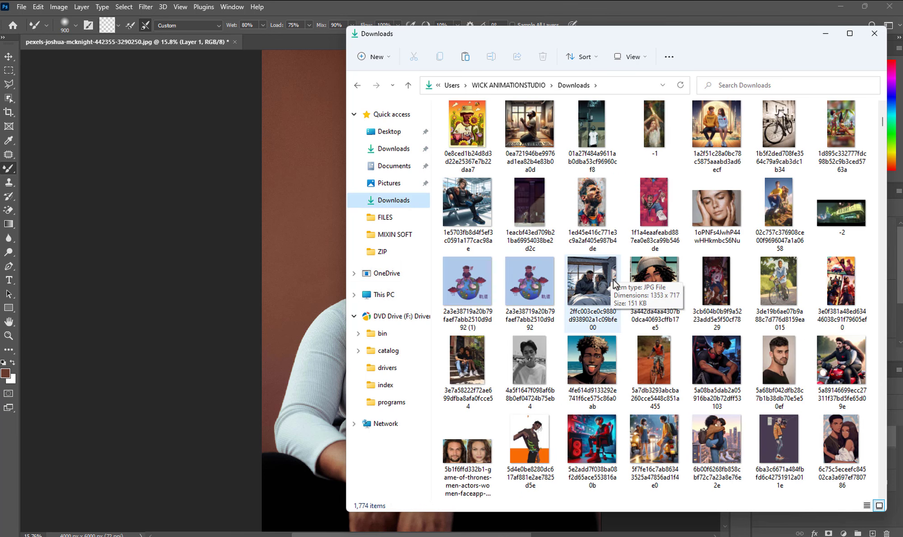
left_click(392, 149)
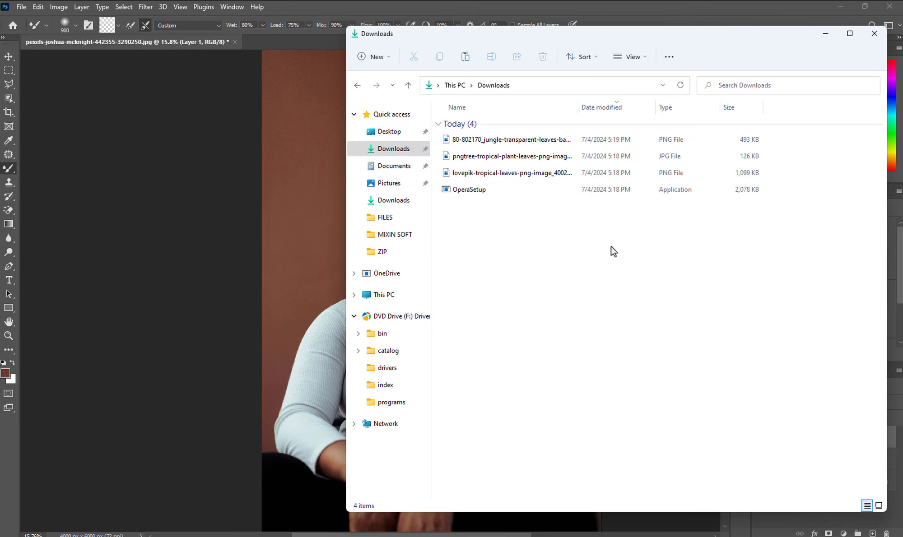
right_click(613, 252)
mouse_move(635, 269)
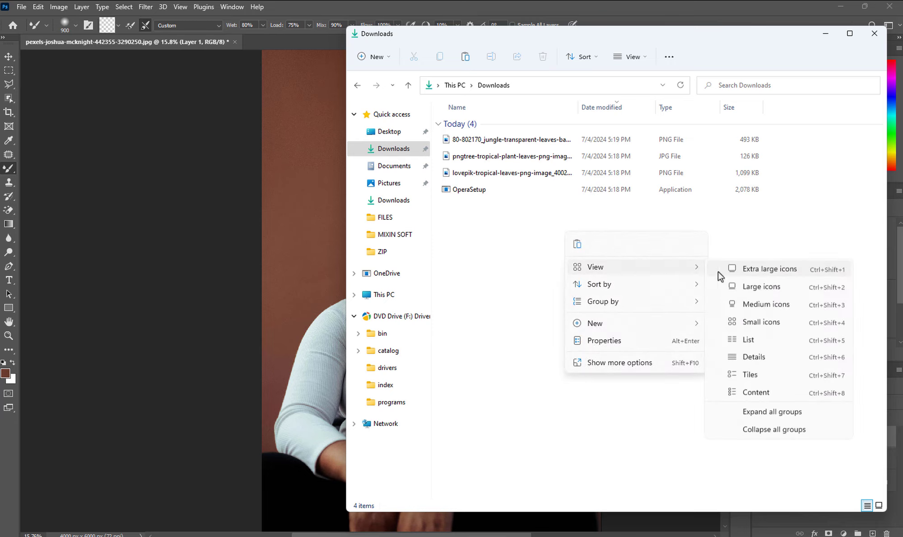
left_click(762, 286)
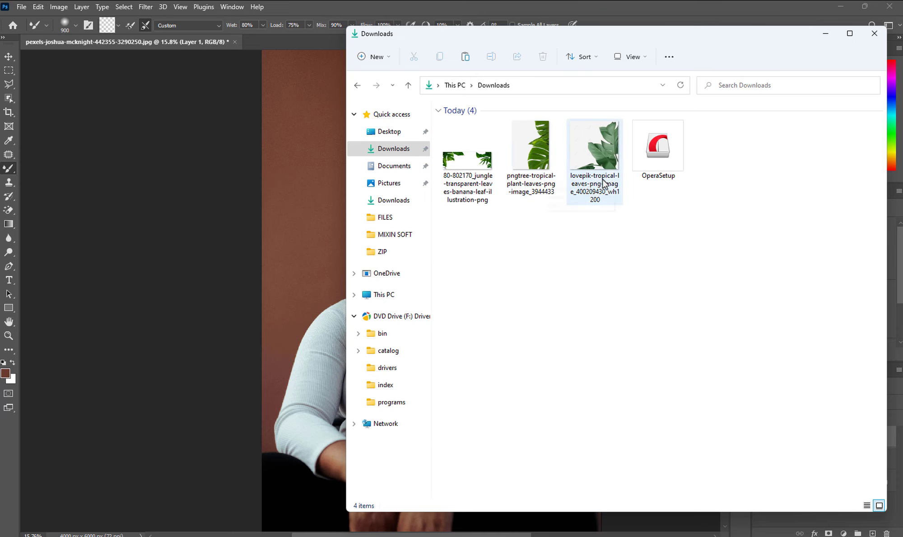
- Place the lovepik-tropical-leaves image into the portrait and scale it to about 302% so it covers the lower body
left_click_drag(591, 174, 312, 331)
scroll(497, 250, "down", 2)
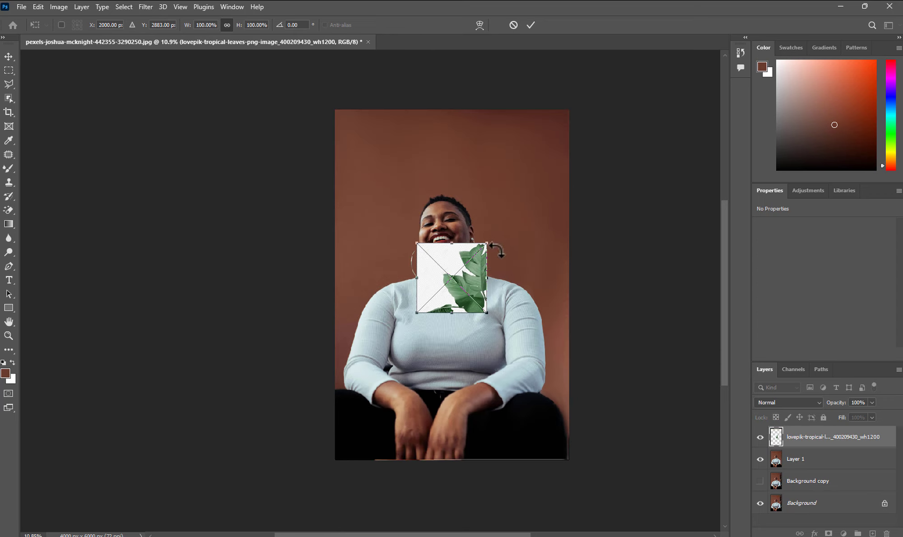
left_click_drag(454, 311, 465, 455)
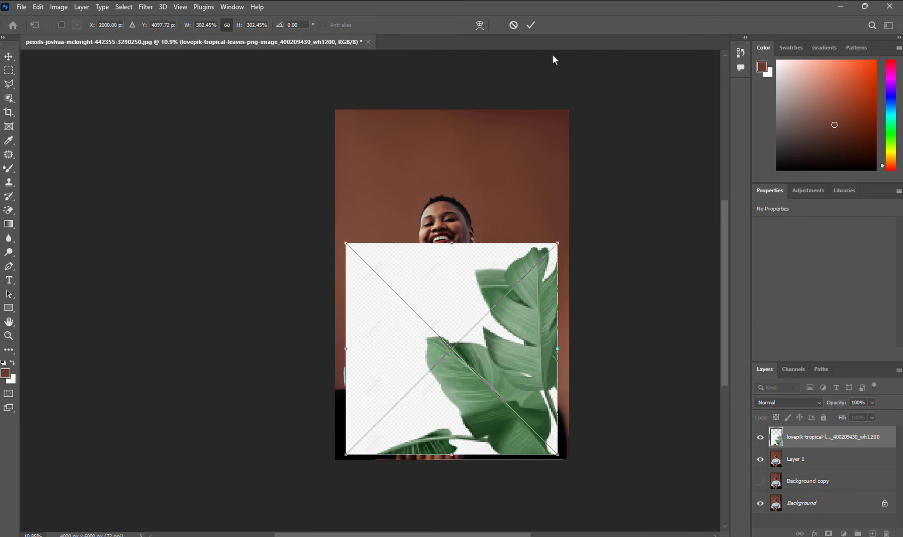
key("b")
- Rasterize the placed leaf image for use with the Magic Eraser and set the eraser's tolerance to 60
scroll(470, 406, "up", 1)
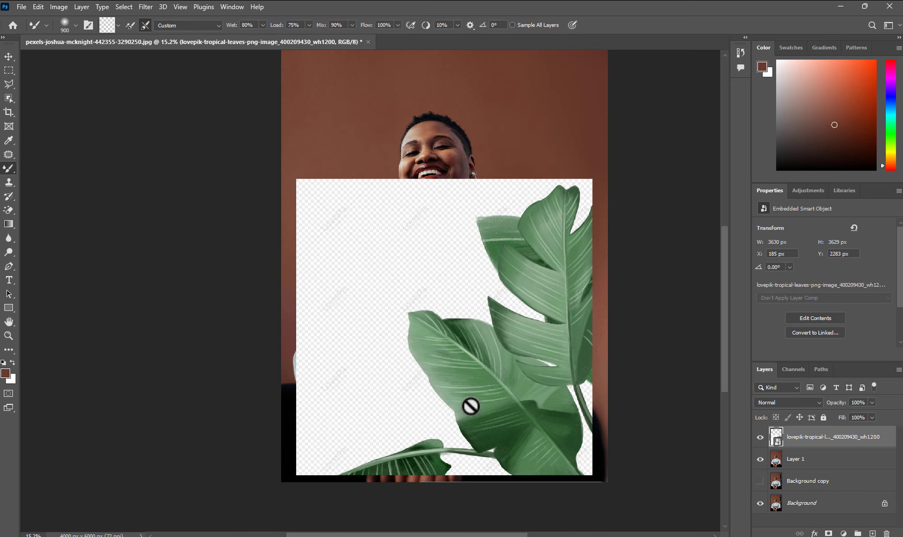
left_click(10, 211)
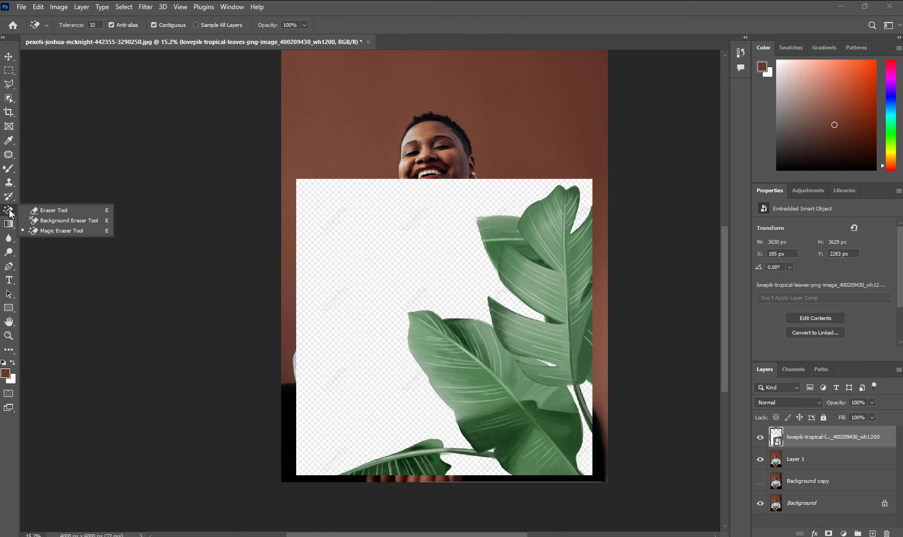
left_click(60, 231)
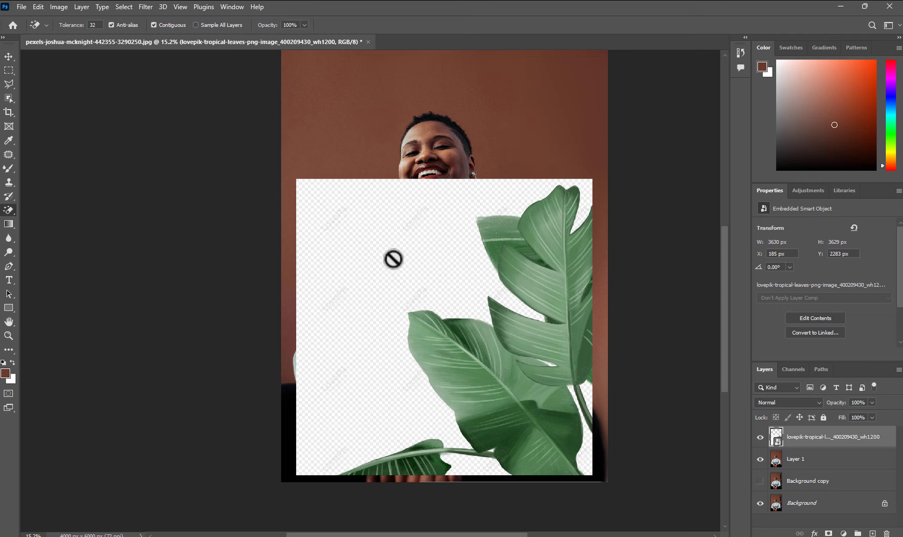
left_click(426, 222)
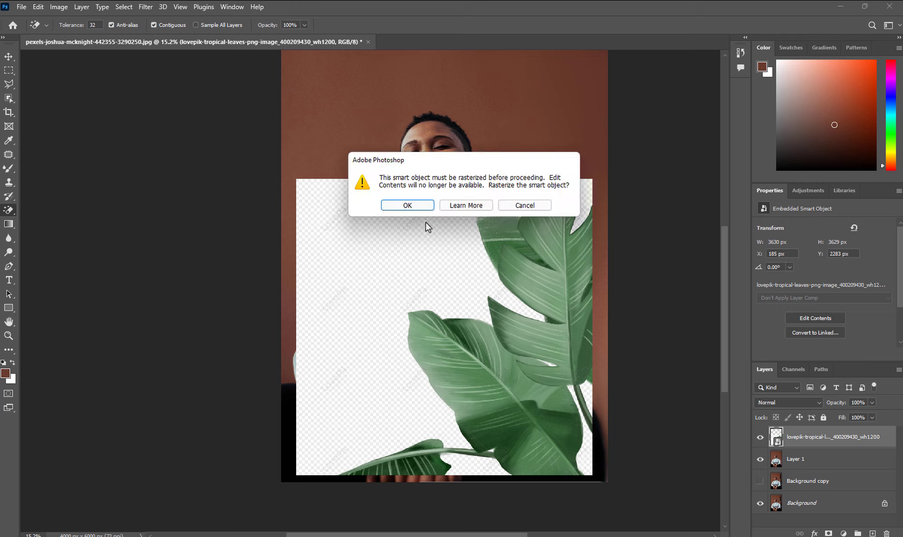
left_click(407, 205)
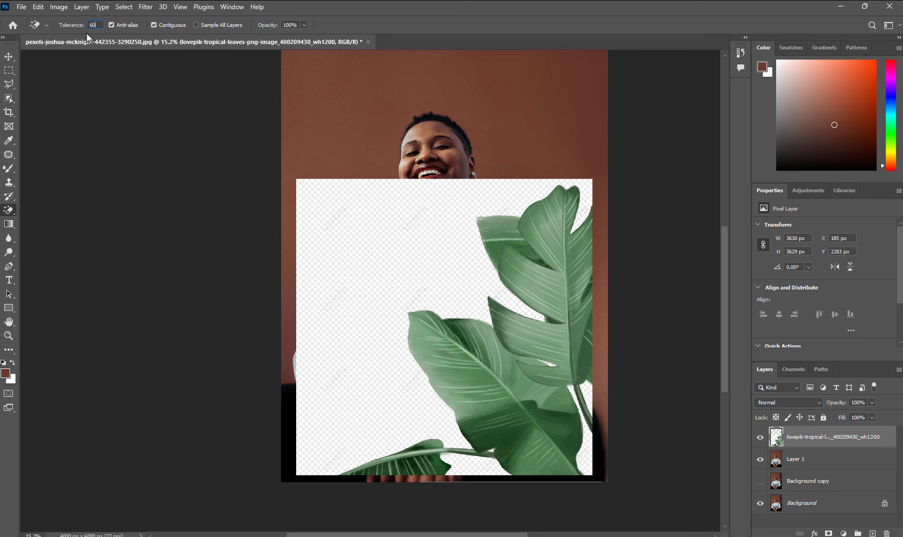
key("Return")
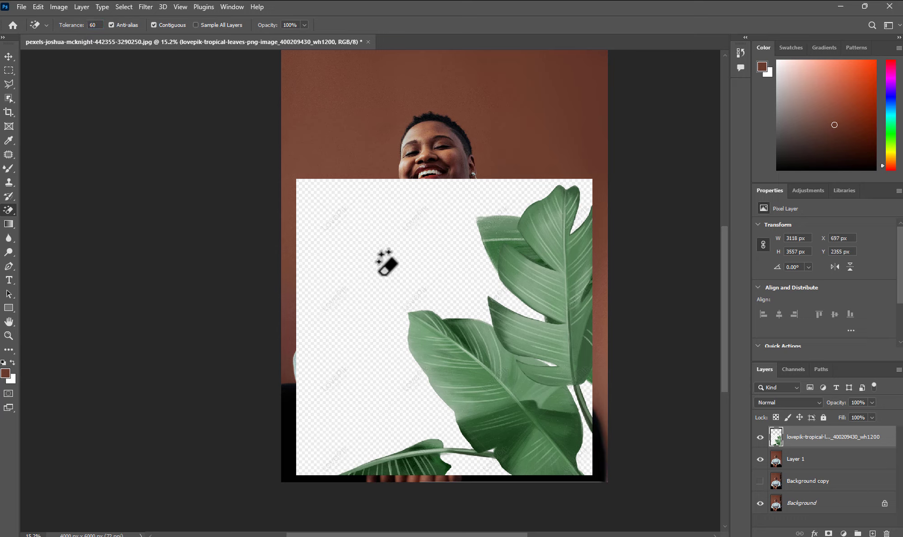
- Erase the checkered white background around the leaves with the Magic Eraser, including the enclosed patches beside the stems and between the leaves
left_click(380, 256)
scroll(575, 440, "up", 5)
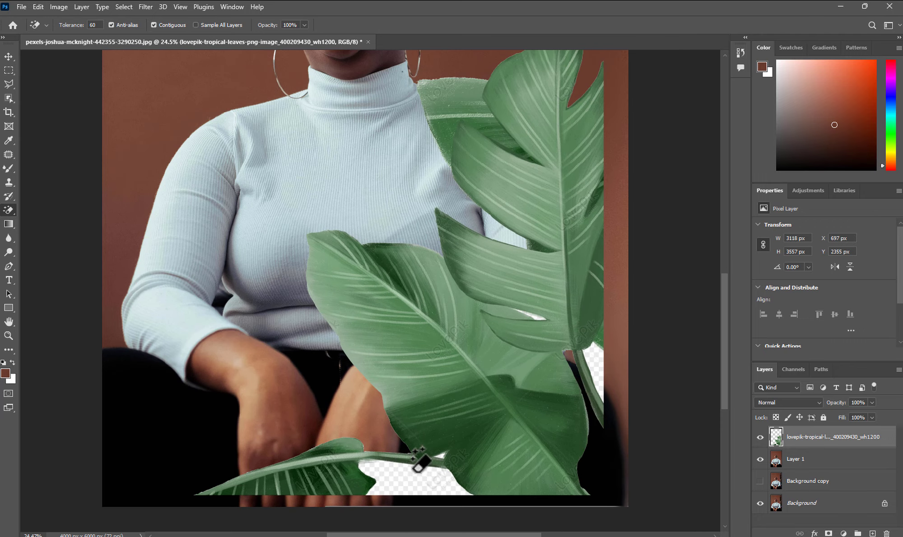
scroll(449, 444, "up", 3)
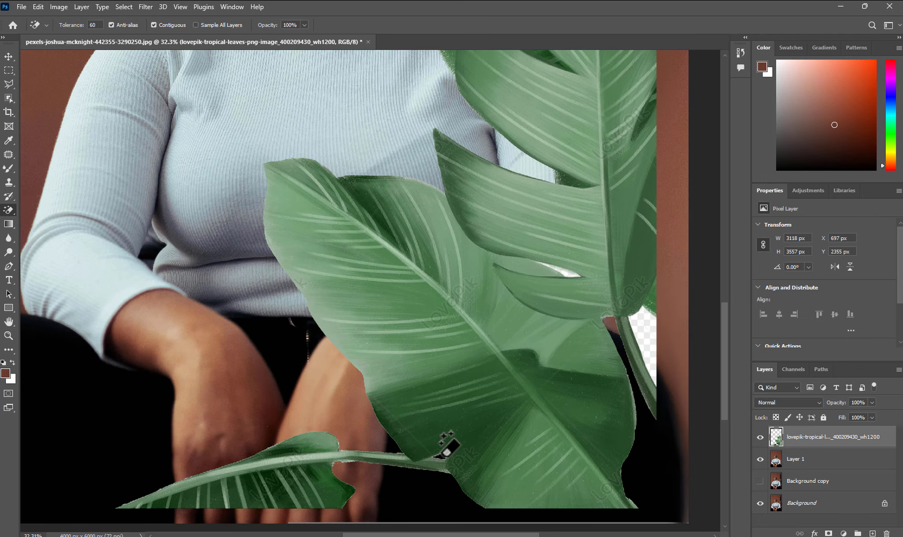
scroll(447, 445, "down", 3)
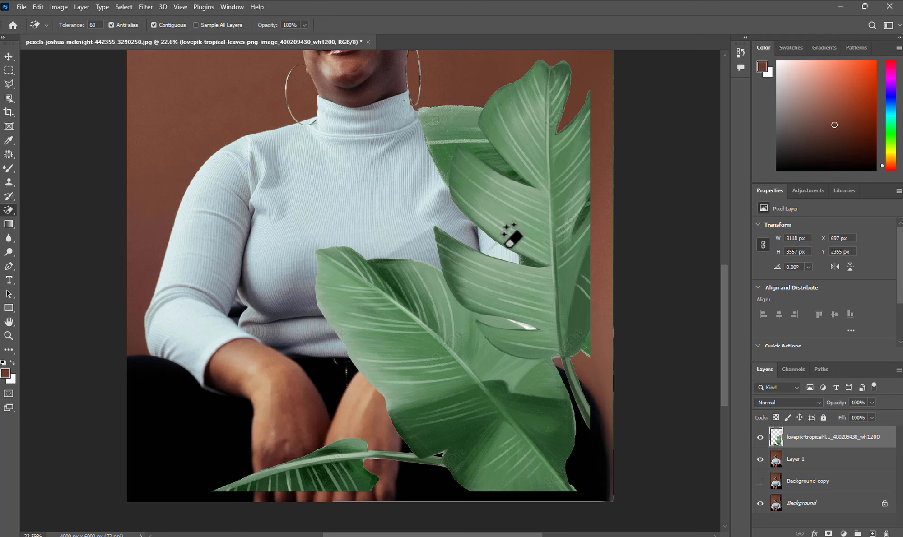
scroll(474, 316, "down", 2)
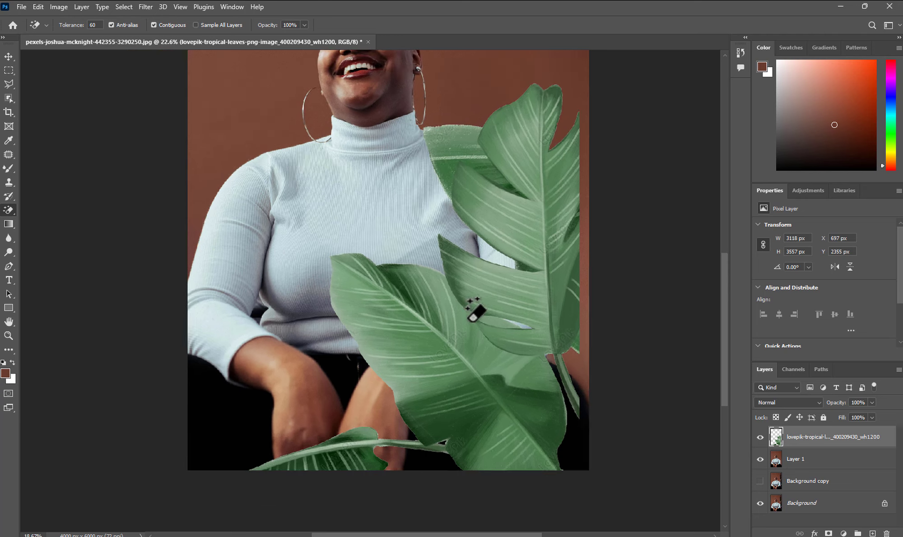
scroll(537, 325, "up", 2)
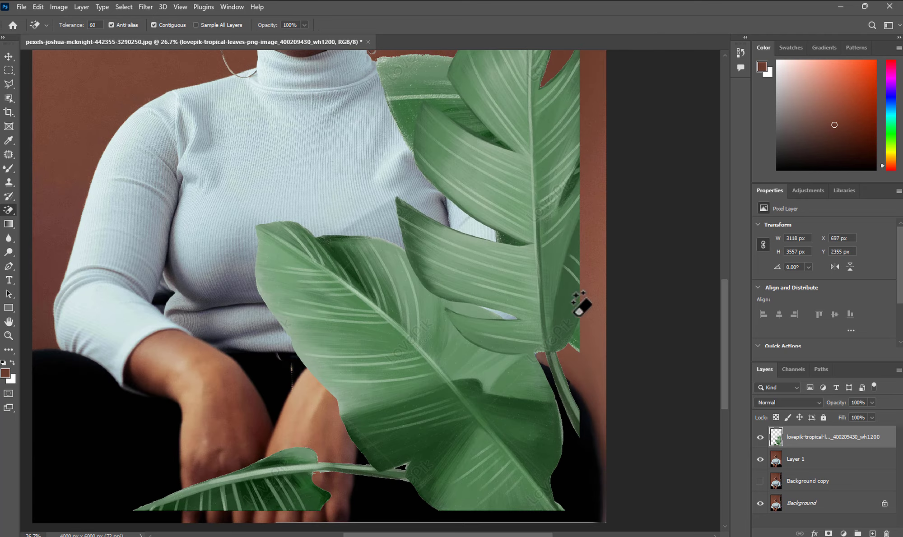
scroll(469, 389, "down", 2)
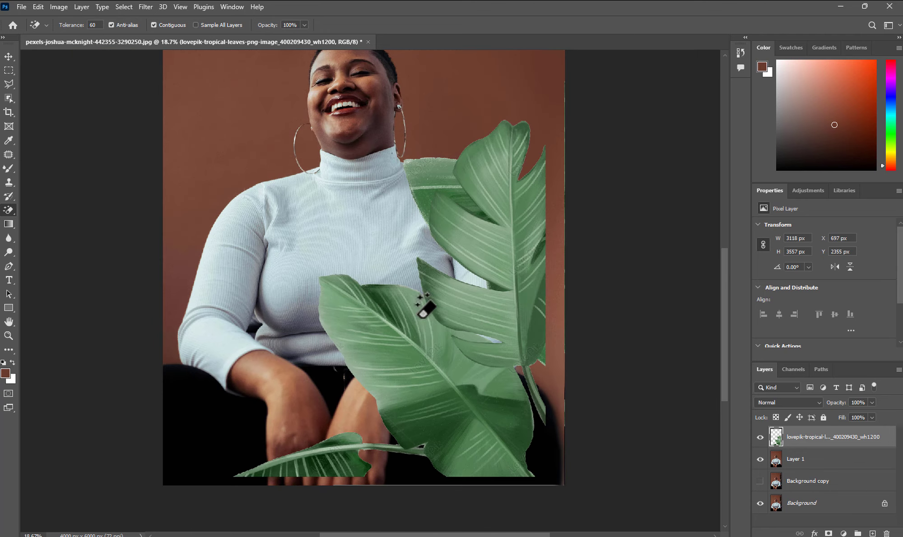
scroll(451, 316, "down", 2)
scroll(483, 306, "up", 2)
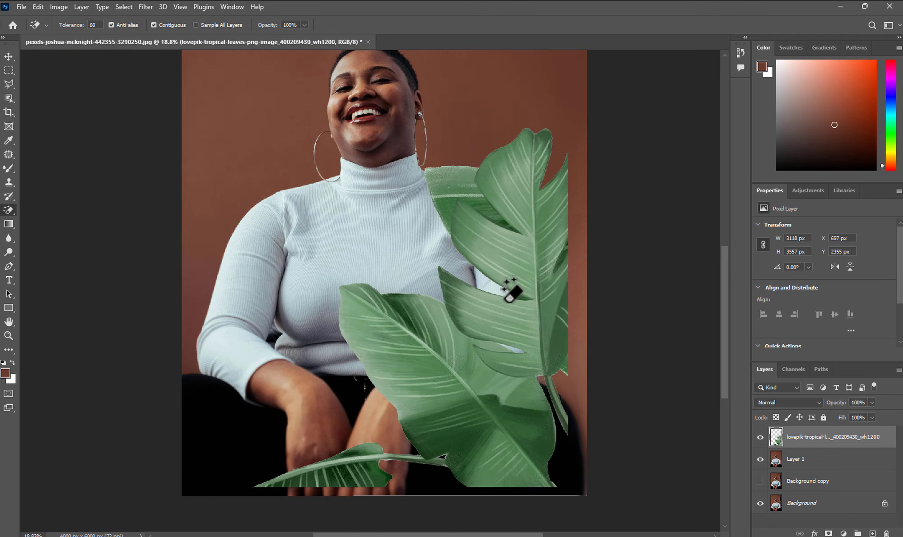
scroll(506, 291, "up", 1)
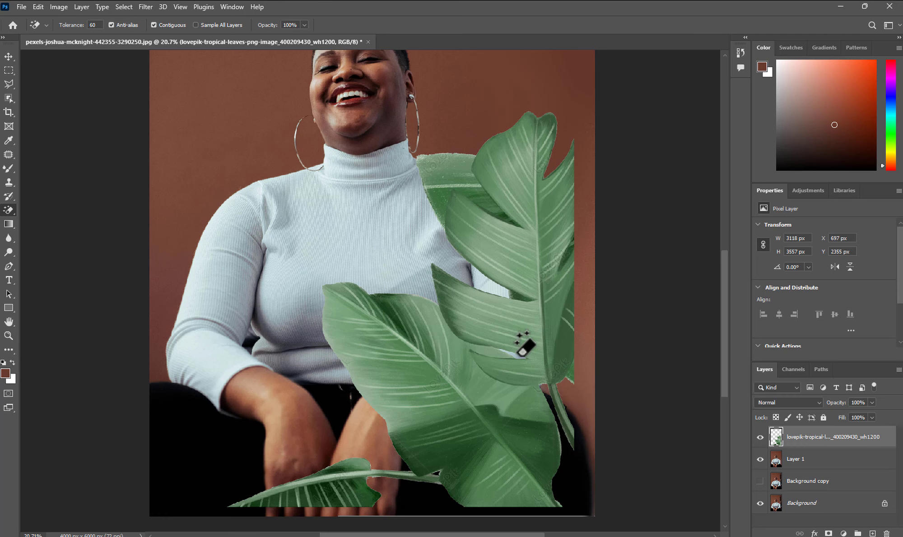
- Enlarge the cut-out leaf layer to about 119% and shift it so the leaves run off the portrait's lower-right corner
scroll(497, 325, "down", 2)
left_click(3, 56)
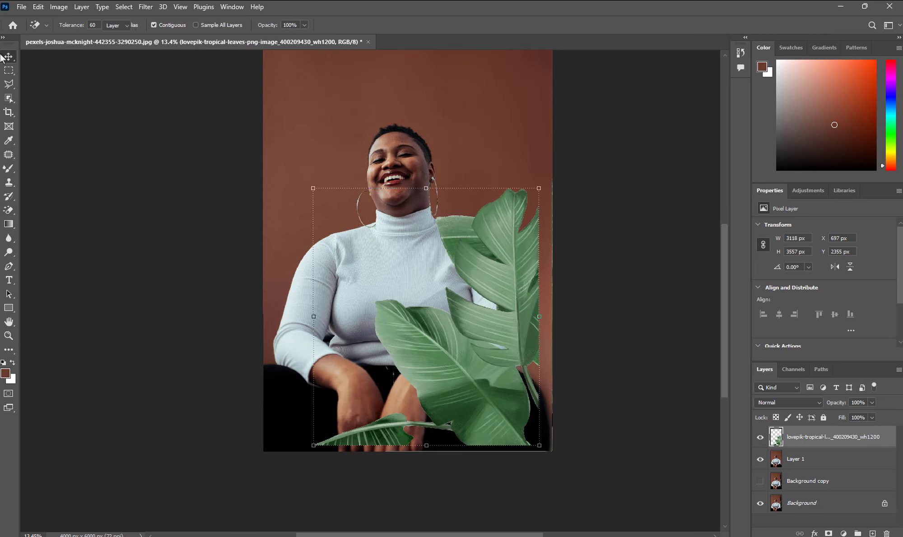
left_click_drag(539, 316, 583, 336)
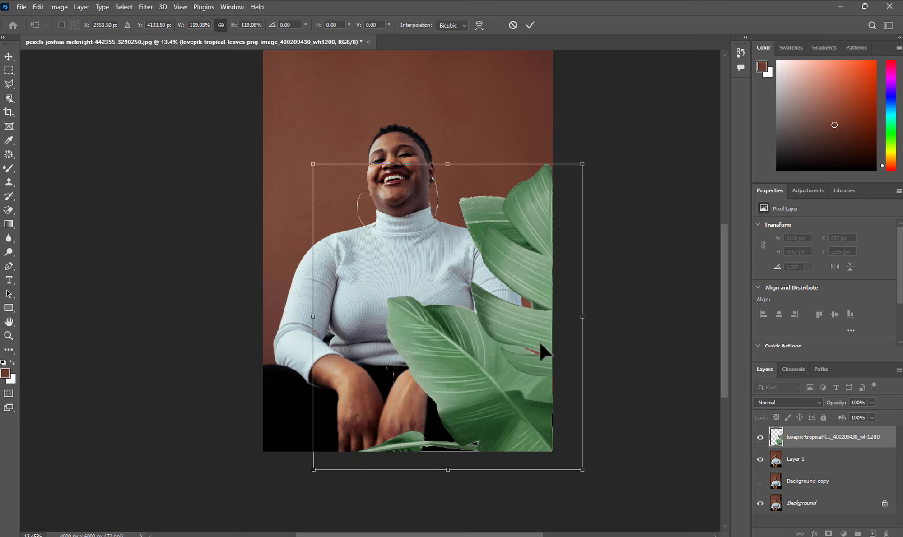
left_click_drag(514, 348, 531, 335)
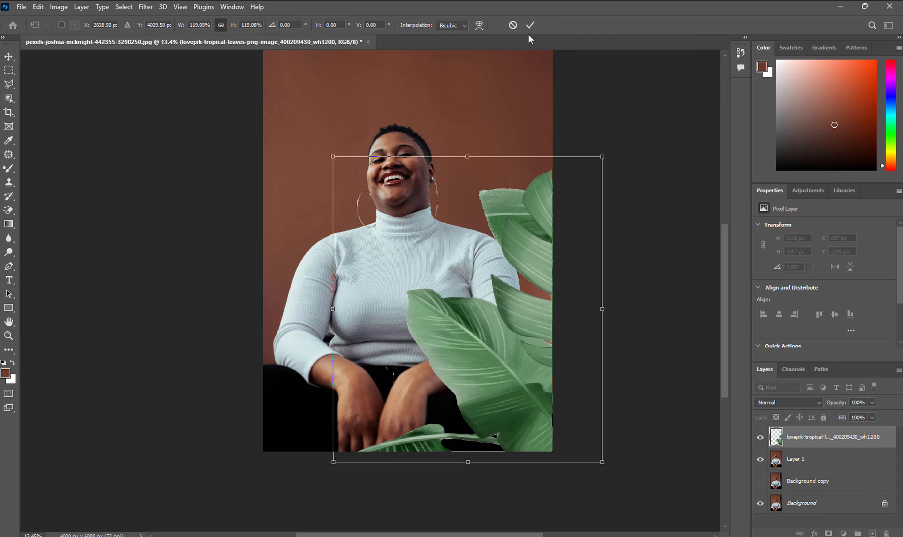
scroll(465, 252, "down", 1)
key("Return")
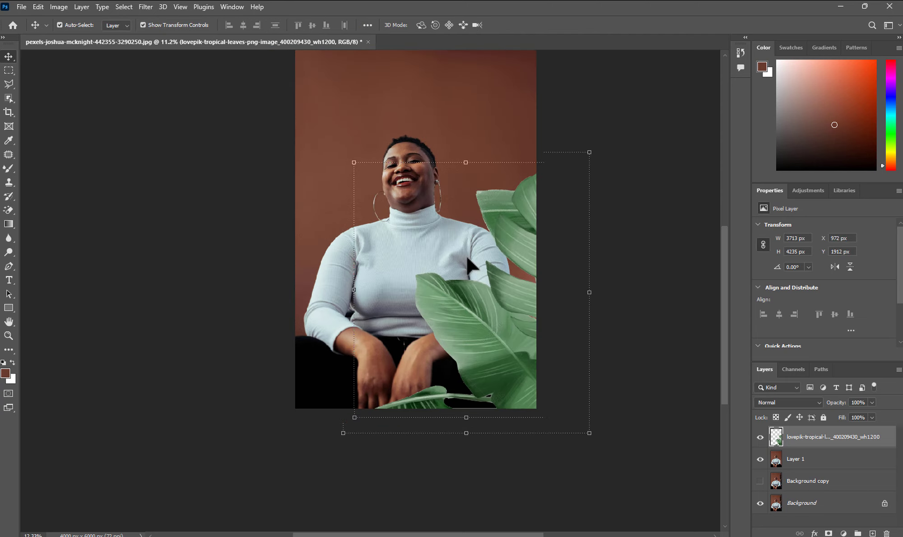
- Darken the leaf layer with a Levels adjustment, setting the midtones to 0.62 and slightly lowering the white input level
scroll(468, 258, "up", 1)
left_click(59, 7)
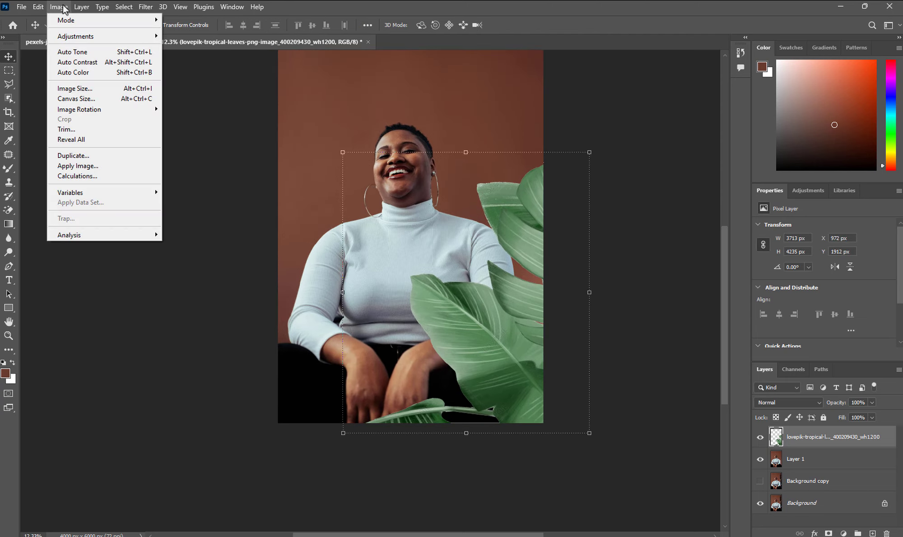
mouse_move(72, 38)
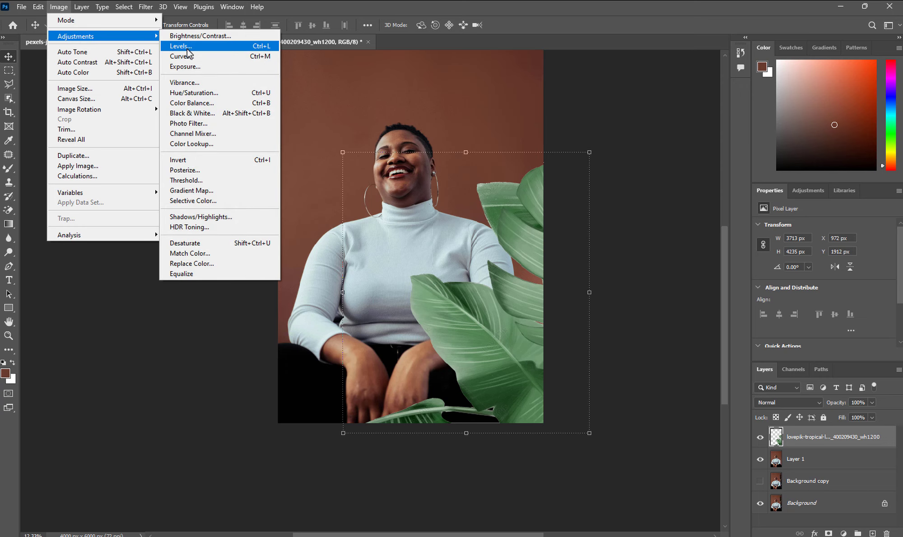
left_click(187, 47)
left_click_drag(538, 131, 622, 81)
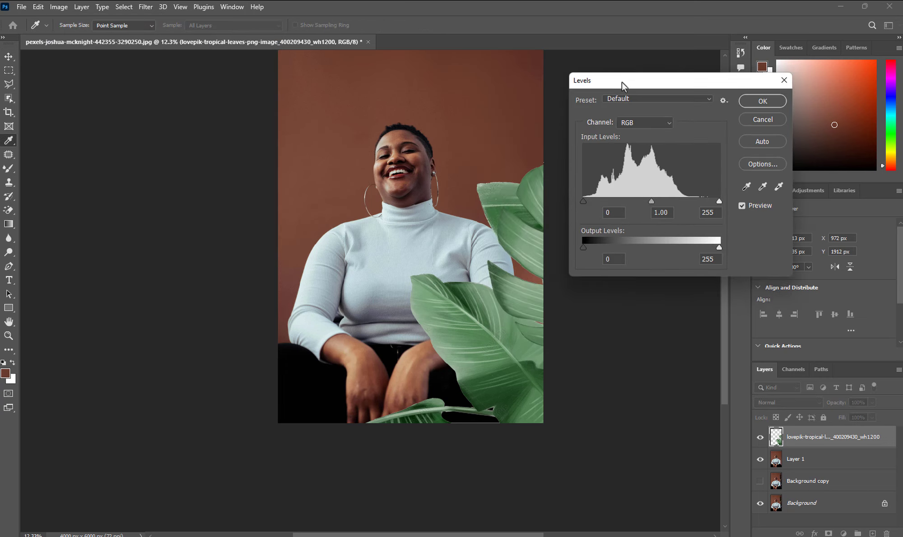
mouse_move(721, 201)
left_mouse_down()
mouse_move(704, 201)
mouse_move(730, 200)
left_mouse_up()
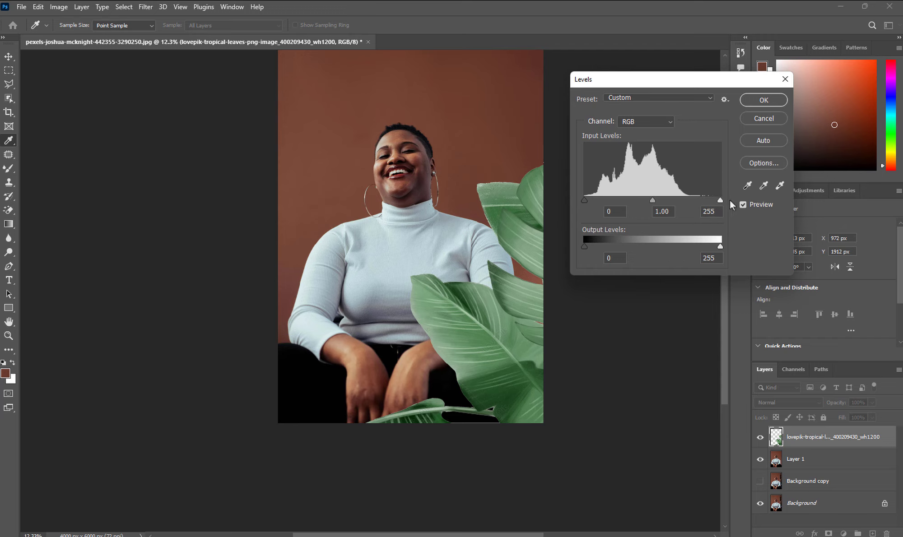
left_click_drag(652, 200, 712, 204)
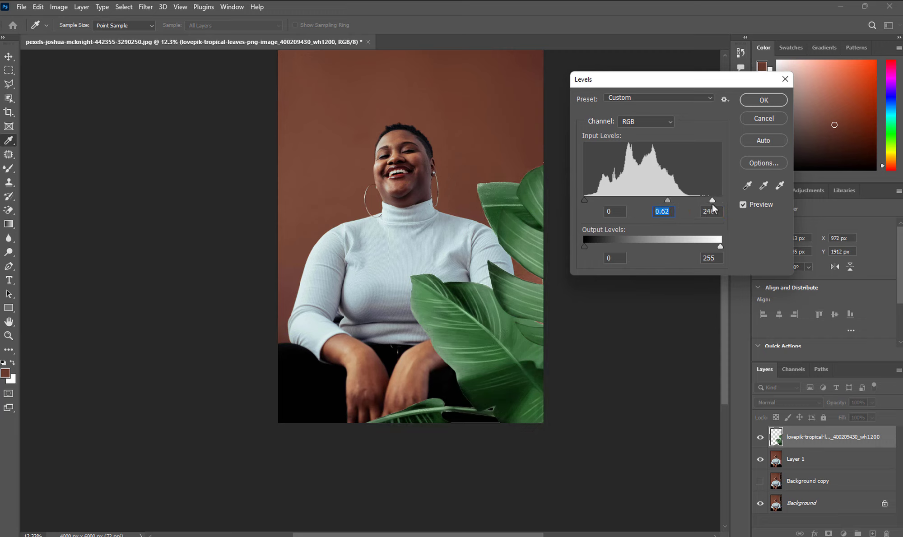
left_click(759, 102)
key("v")
- Apply a Gaussian Blur with a 30.4-pixel radius to the leaf layer so it reads as an out-of-focus foreground
scroll(521, 234, "down", 2)
scroll(481, 234, "up", 3)
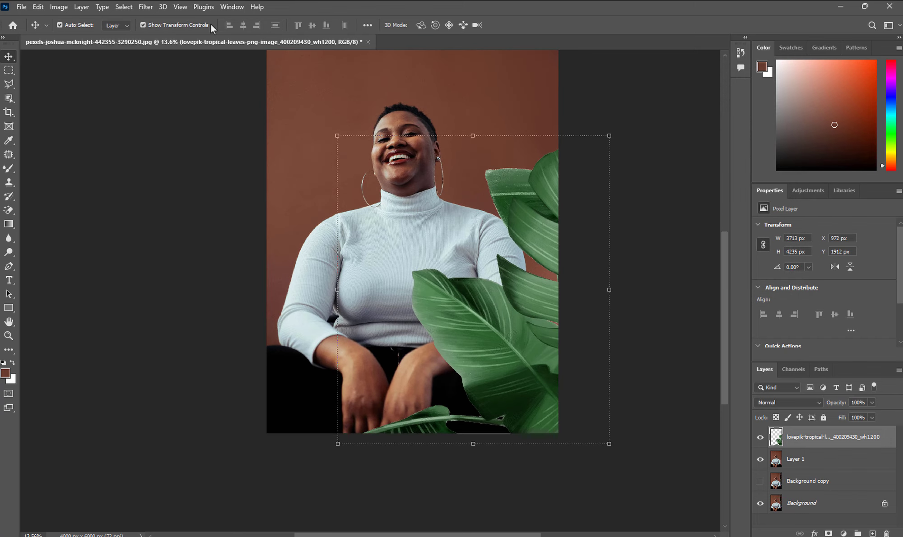
left_click(145, 7)
mouse_move(184, 150)
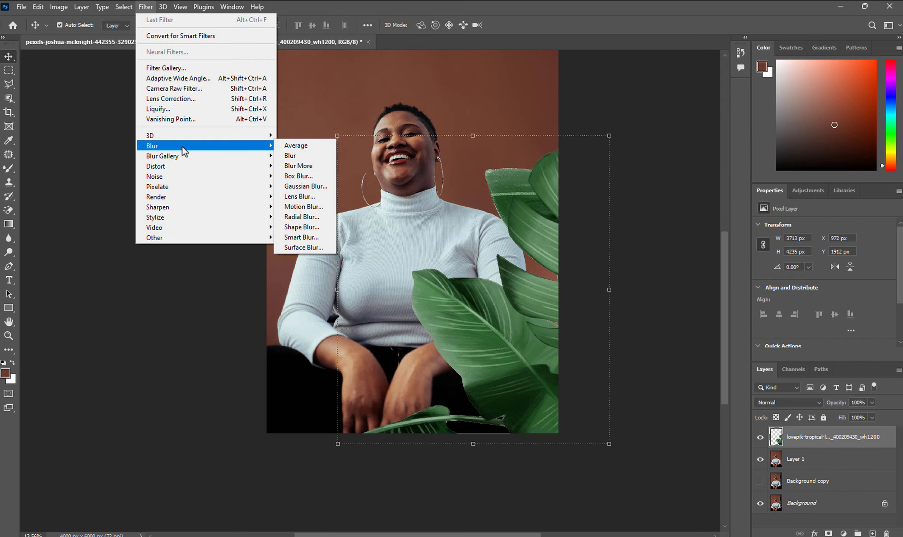
left_click(306, 194)
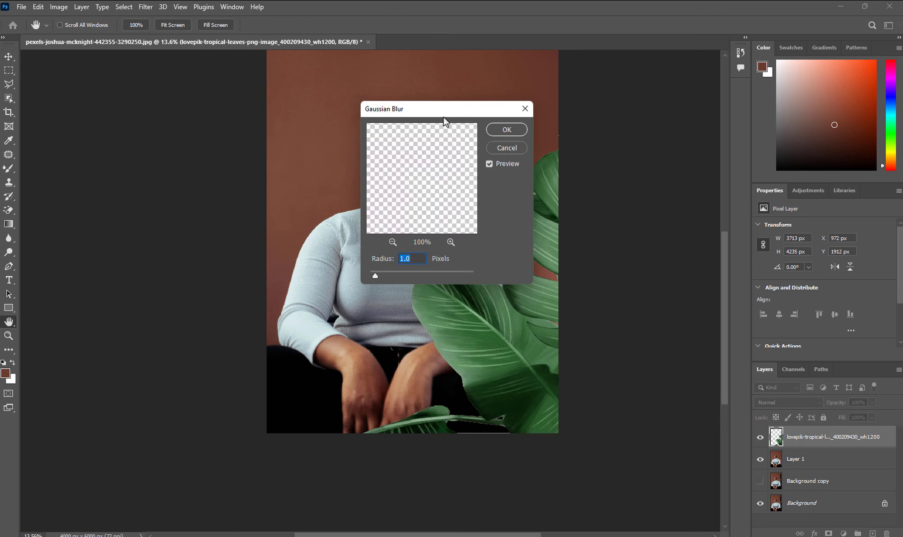
left_click_drag(446, 123, 212, 154)
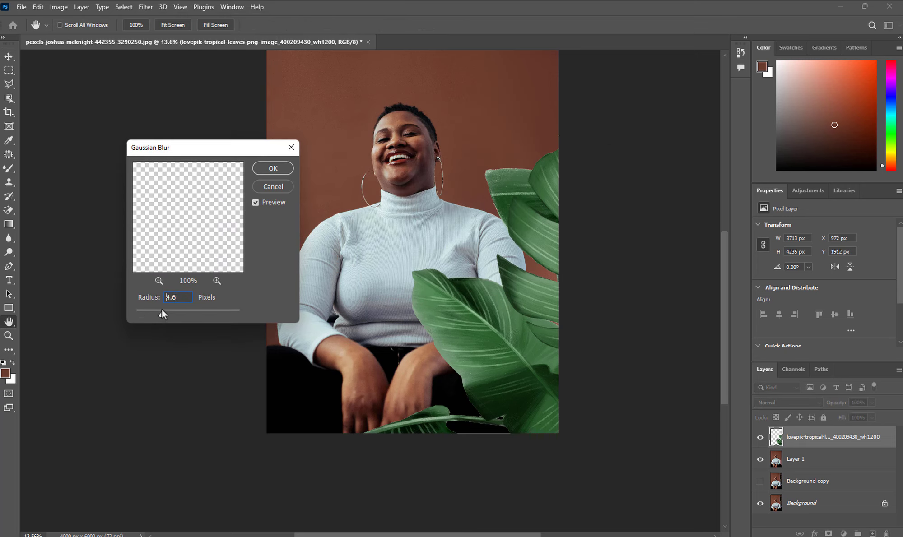
left_click_drag(162, 310, 187, 315)
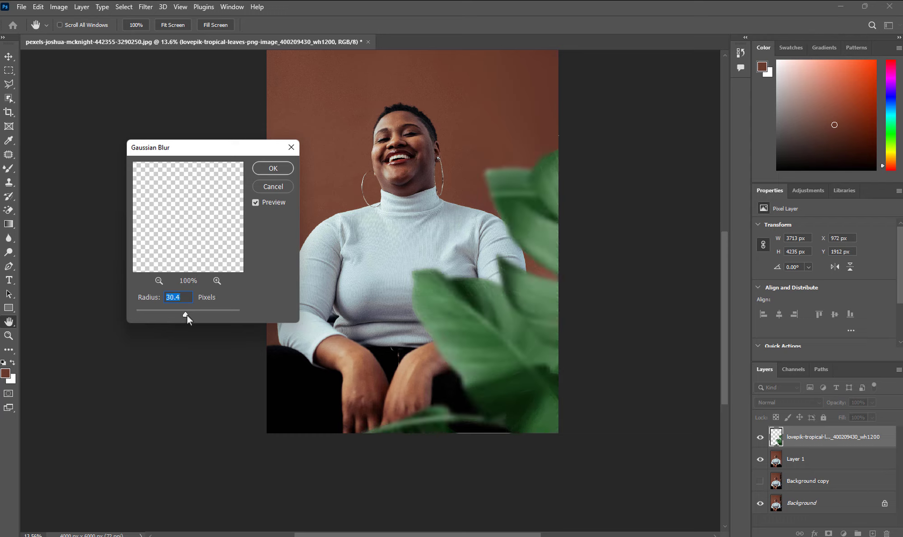
left_click_drag(224, 148, 163, 130)
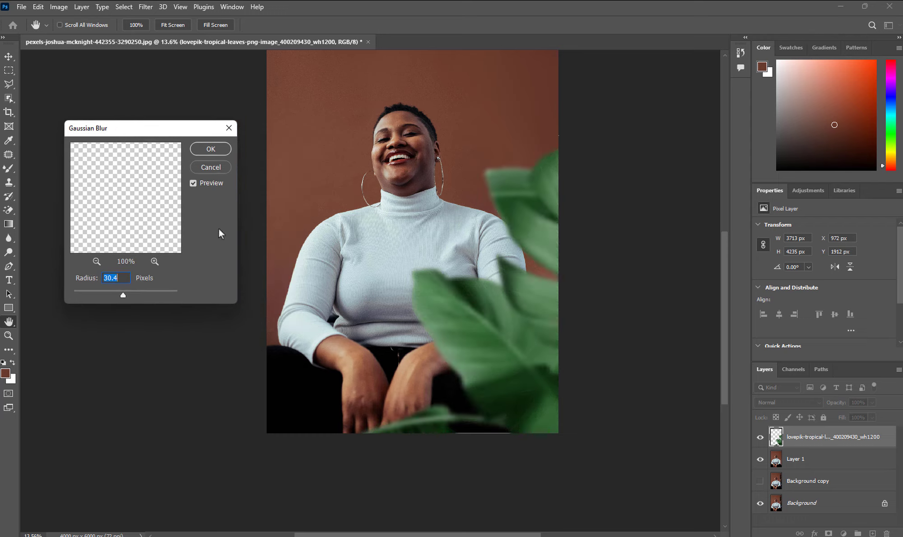
left_click(211, 148)
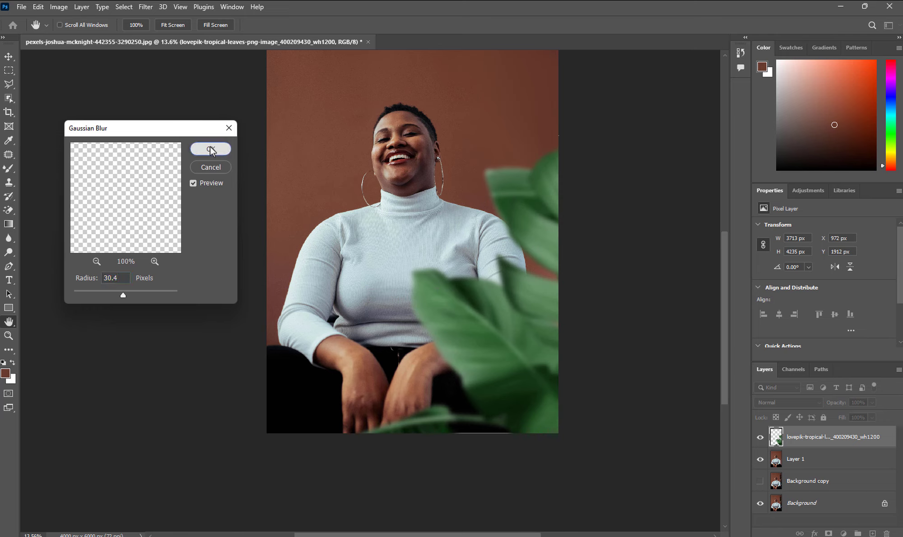
key("v")
- Compare the portrait with and without the blurred leaf layer, and examine how the leaves blend with the subject
scroll(380, 252, "down", 5)
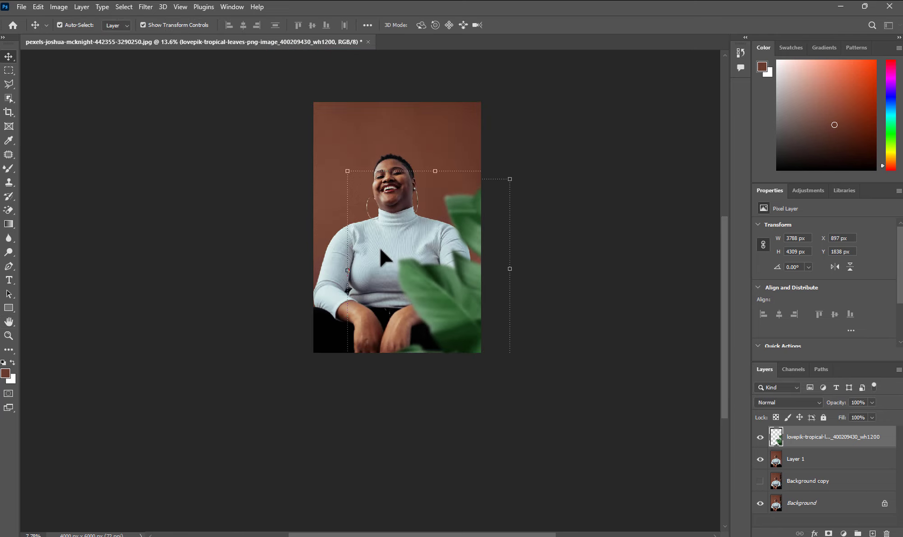
scroll(378, 246, "up", 3)
scroll(353, 271, "down", 2)
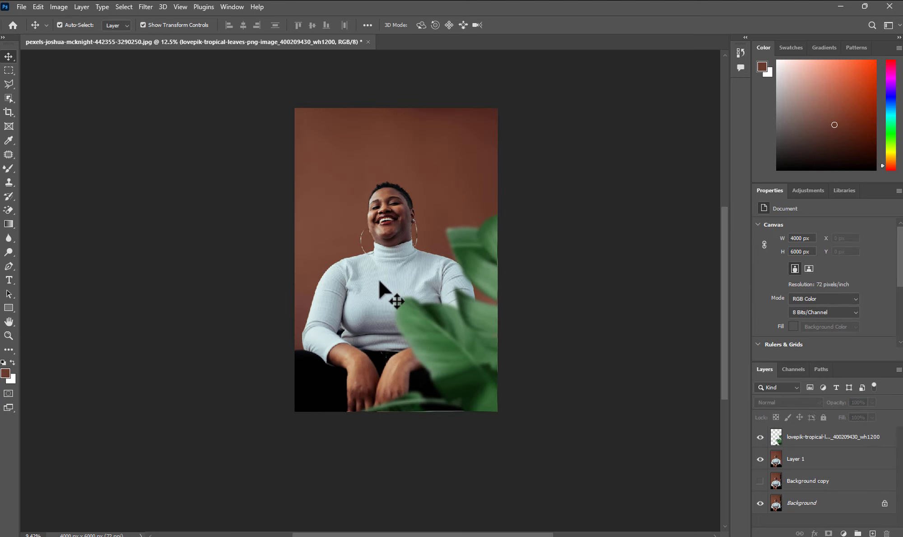
scroll(402, 220, "up", 2)
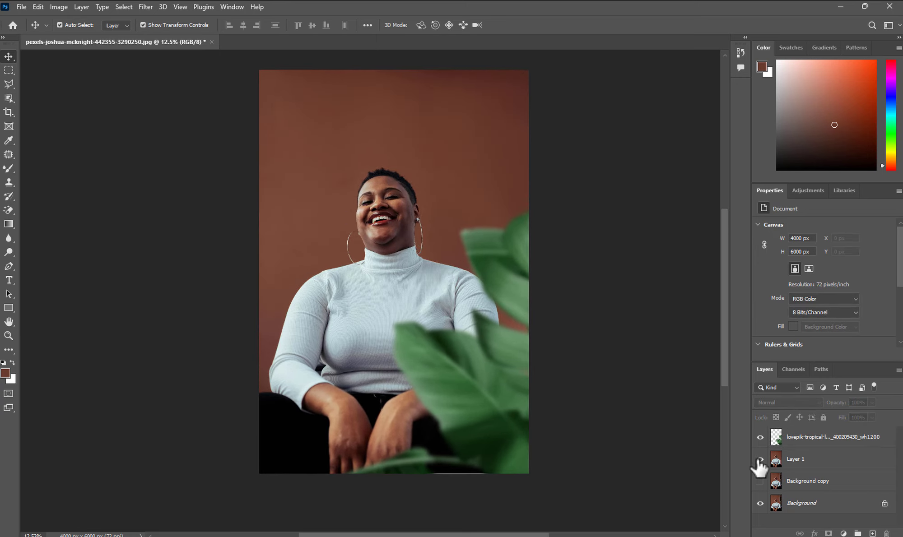
left_click(760, 437)
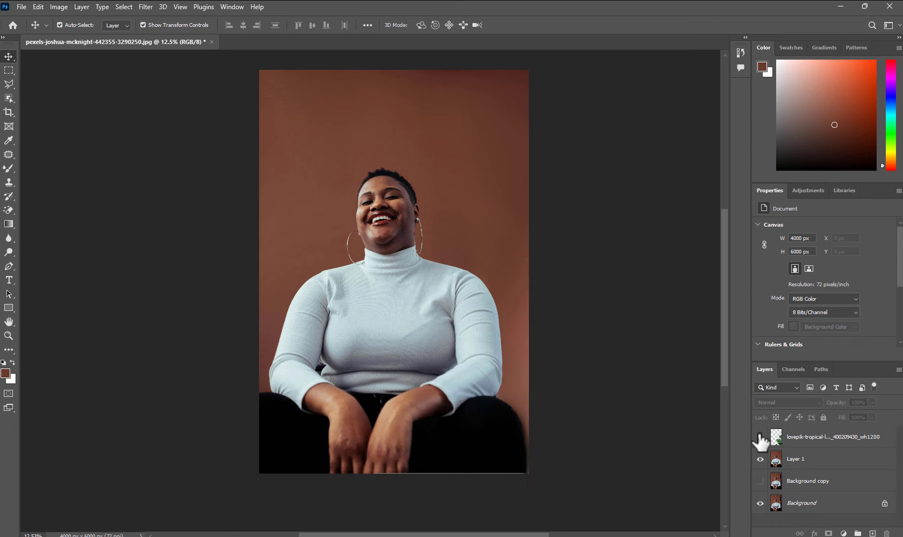
left_click(760, 437)
left_click(760, 437)
left_click(760, 437)
scroll(556, 402, "down", 3)
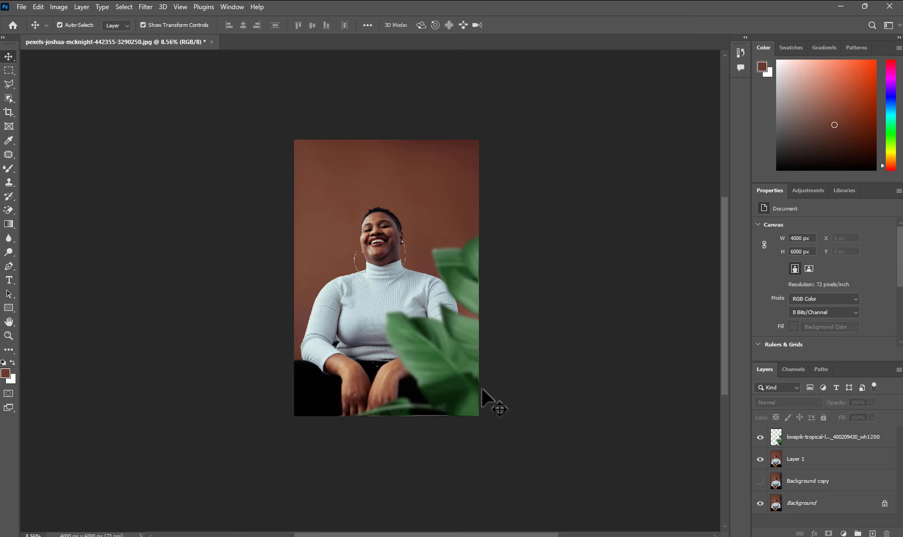
scroll(451, 391, "up", 3)
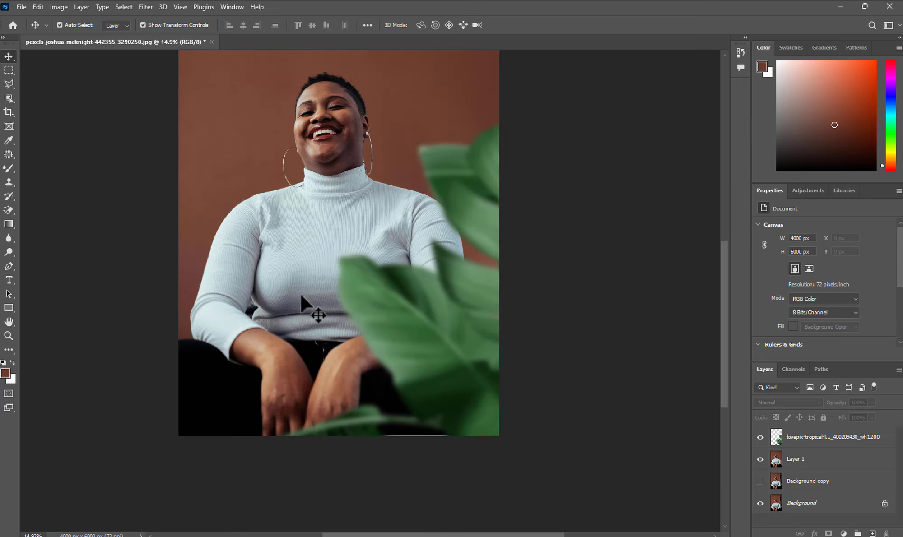
scroll(298, 317, "up", 1)
scroll(337, 353, "down", 1)
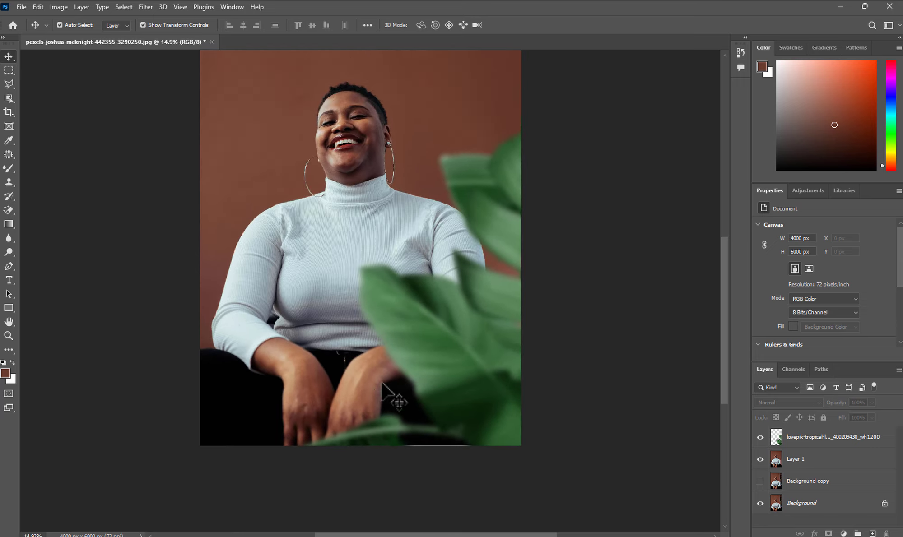
scroll(355, 400, "up", 1)
scroll(354, 398, "up", 1)
scroll(426, 368, "down", 3)
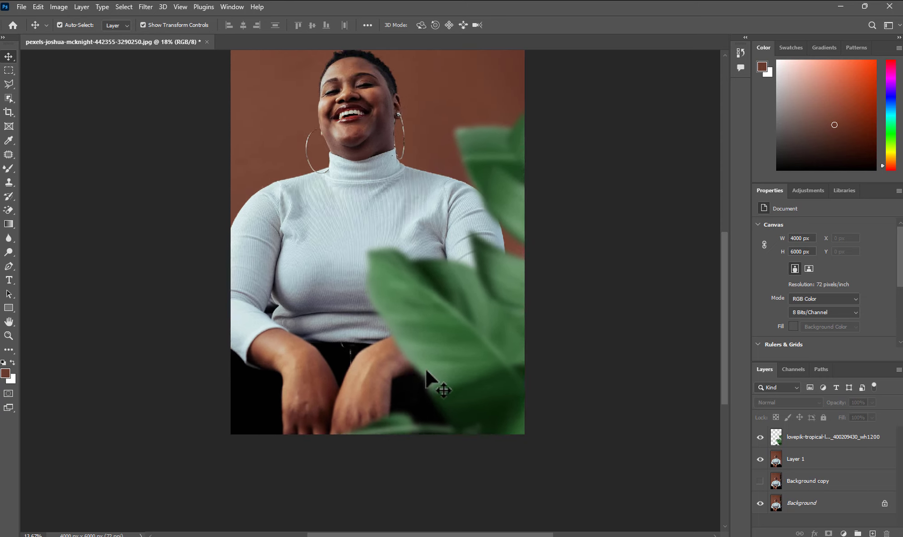
scroll(460, 363, "up", 1)
scroll(447, 363, "up", 1)
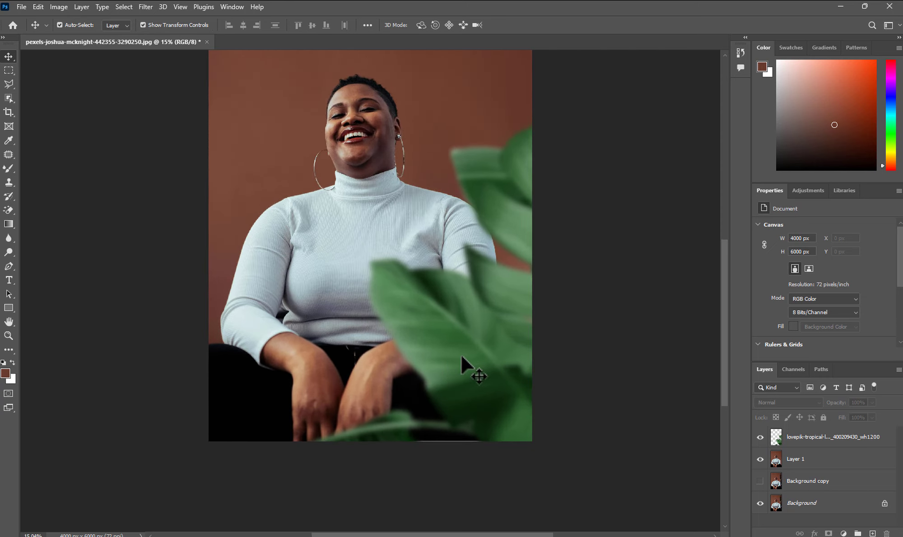
- From File Explorer's Downloads folder, place the 80-802170 jungle banana-leaf image into the portrait, scaled to about 474% and hanging over the top edge
left_click(460, 359)
scroll(460, 357, "down", 1)
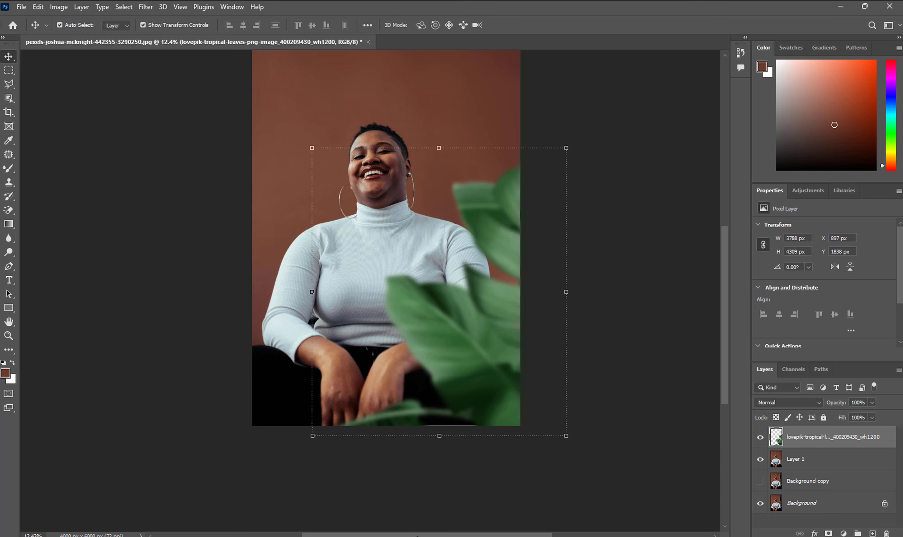
mouse_move(465, 535)
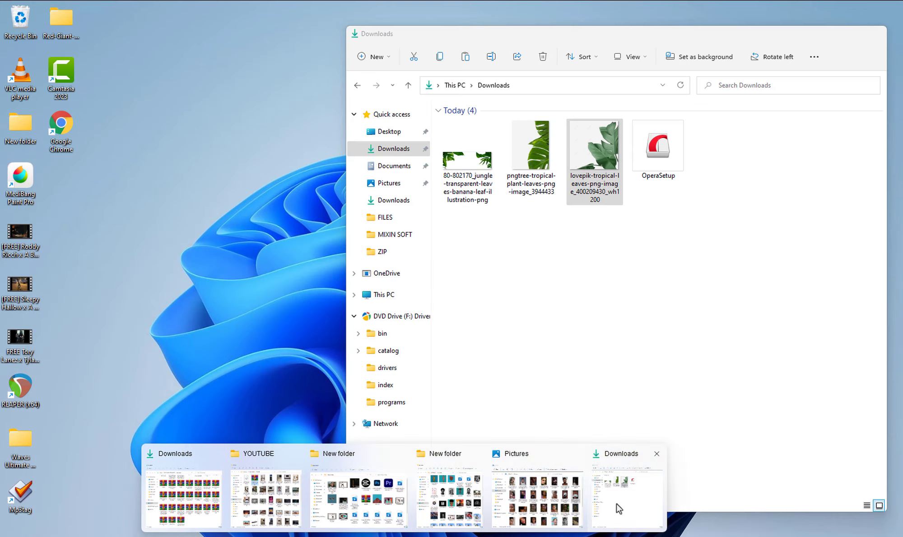
left_click(619, 509)
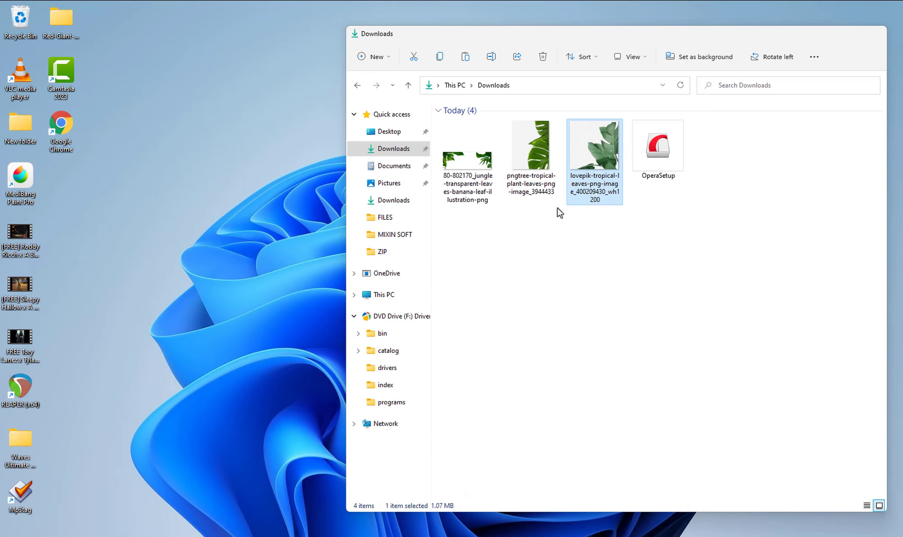
left_click_drag(467, 173, 275, 187)
left_click_drag(385, 222, 404, 60)
scroll(401, 170, "down", 2)
left_click_drag(371, 145, 361, 114)
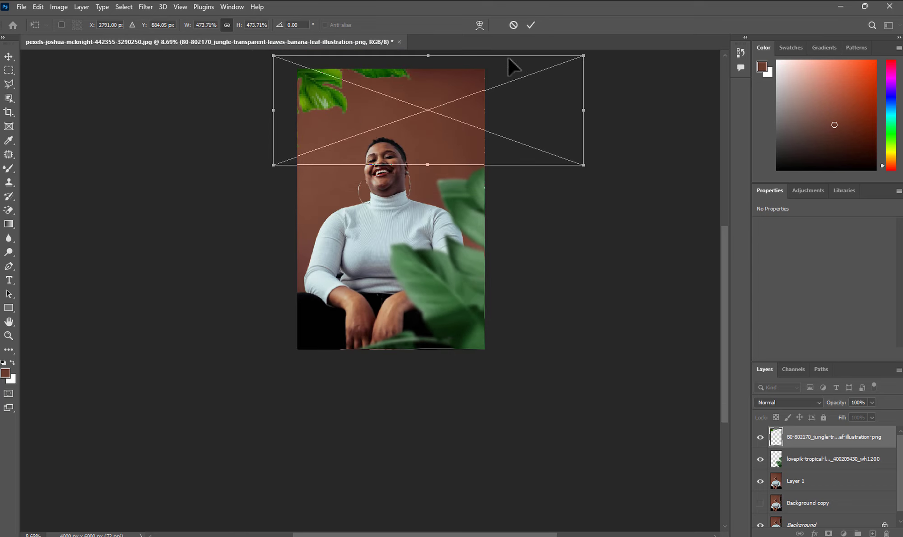
left_click(530, 25)
- Examine how the placed banana leaves along the portrait's upper edge compare with the blurred foreground leaves
scroll(417, 216, "down", 1)
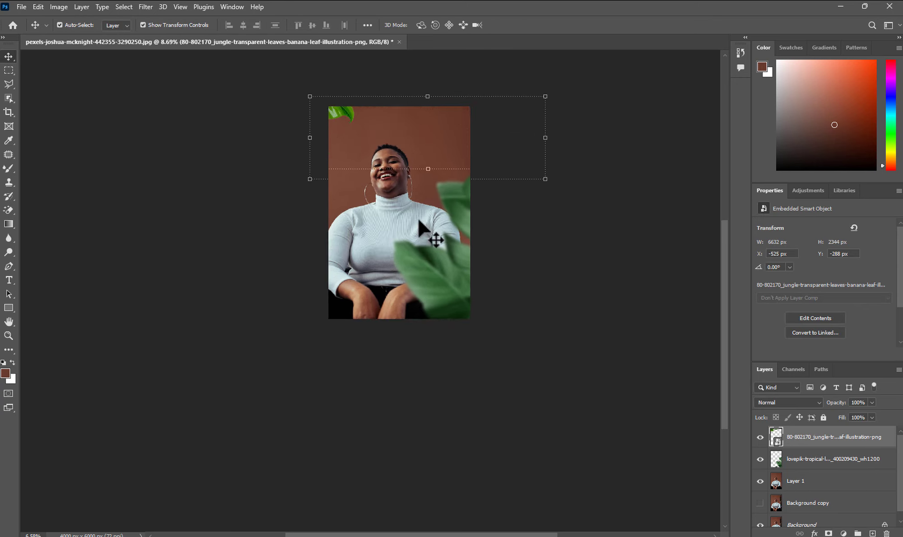
scroll(382, 119, "up", 1)
scroll(384, 123, "up", 1)
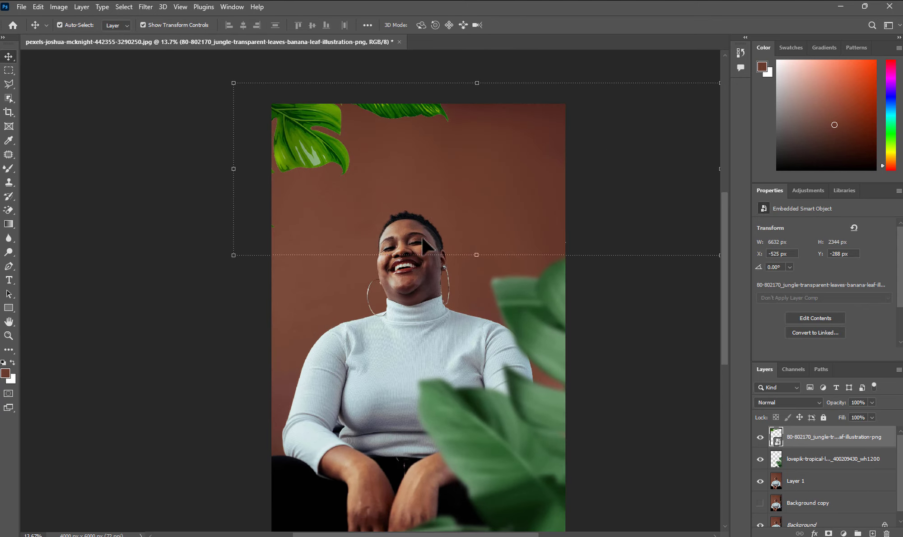
scroll(322, 150, "up", 1)
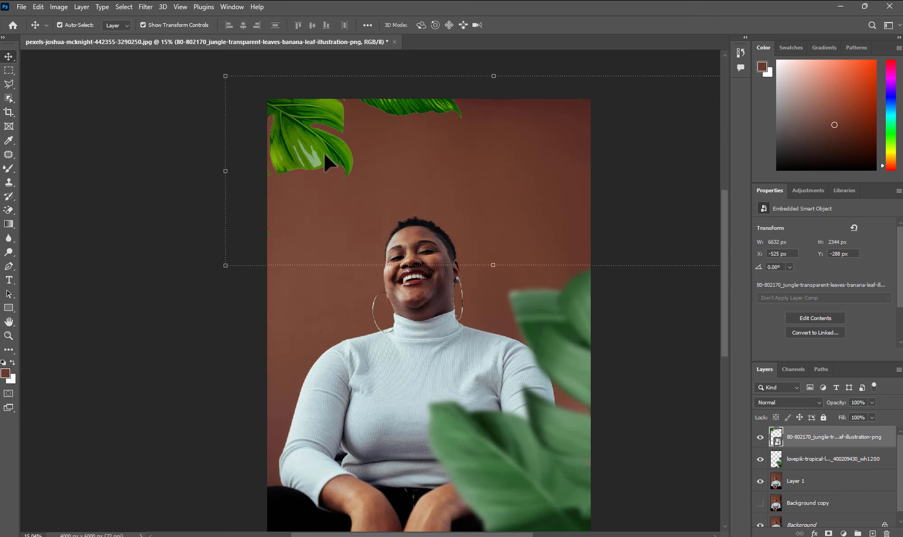
scroll(324, 151, "down", 2)
scroll(436, 358, "up", 1)
scroll(440, 369, "down", 2)
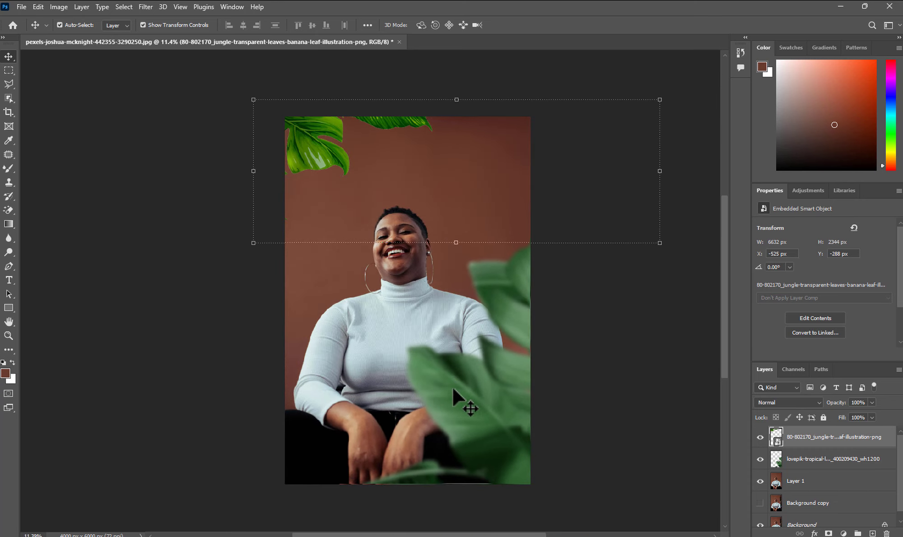
scroll(451, 385, "up", 1)
scroll(429, 172, "up", 1)
- Apply Levels to the banana-leaf layer with midtones 1.04, white input 240 and black output 25
left_click(59, 7)
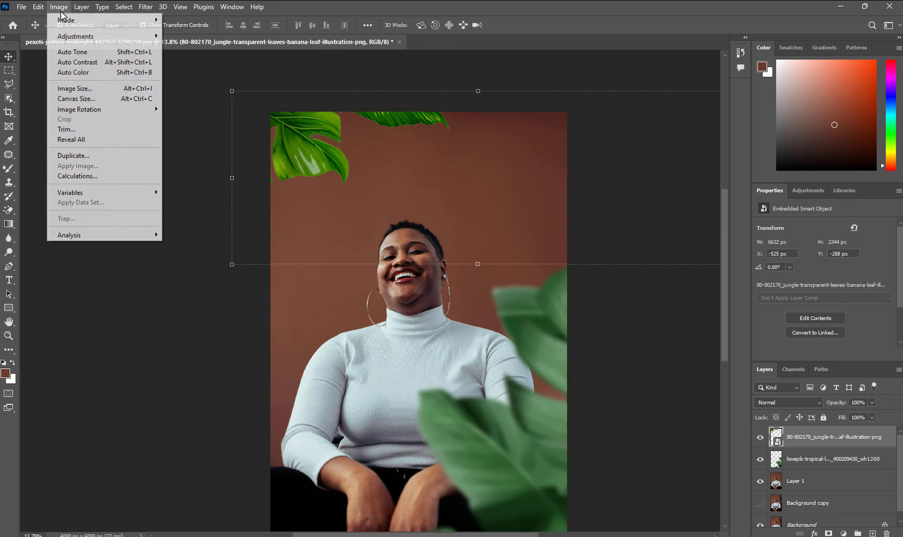
mouse_move(90, 39)
left_click(191, 51)
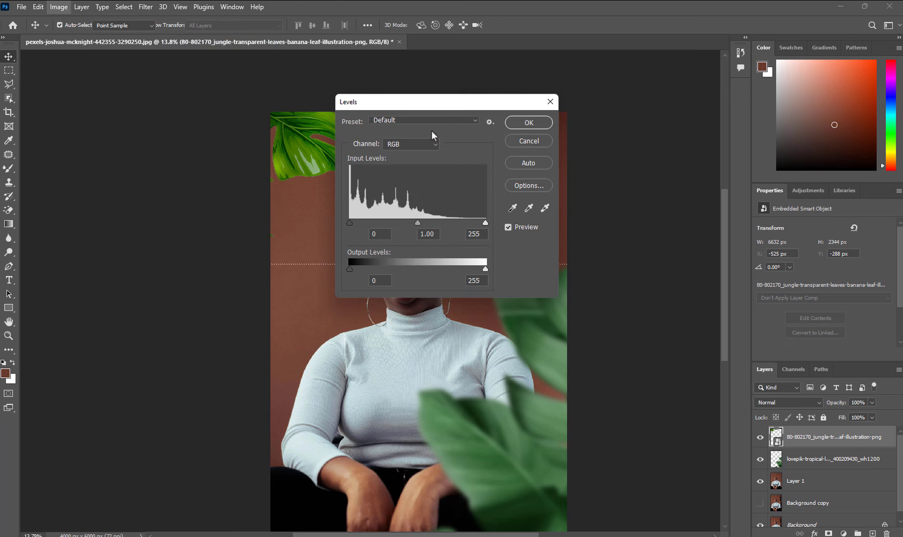
left_click_drag(433, 102, 634, 115)
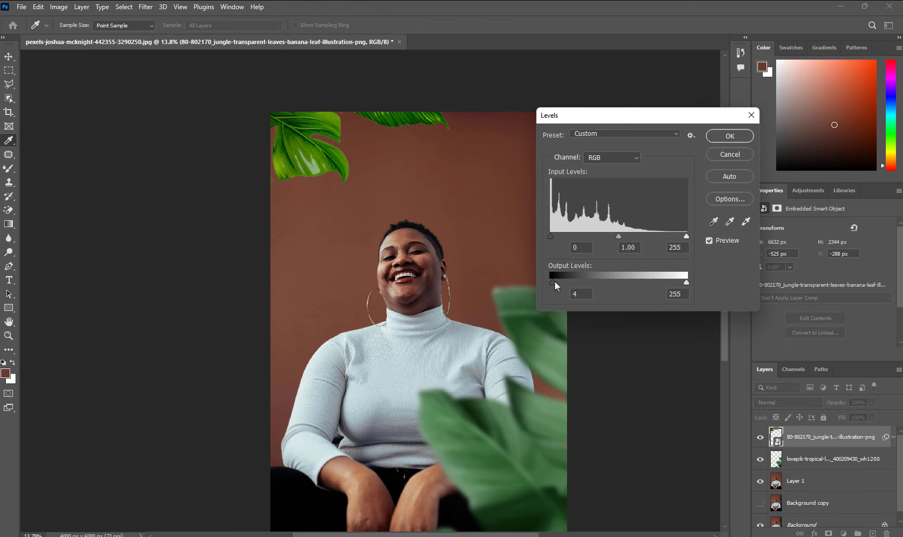
left_click_drag(554, 281, 563, 279)
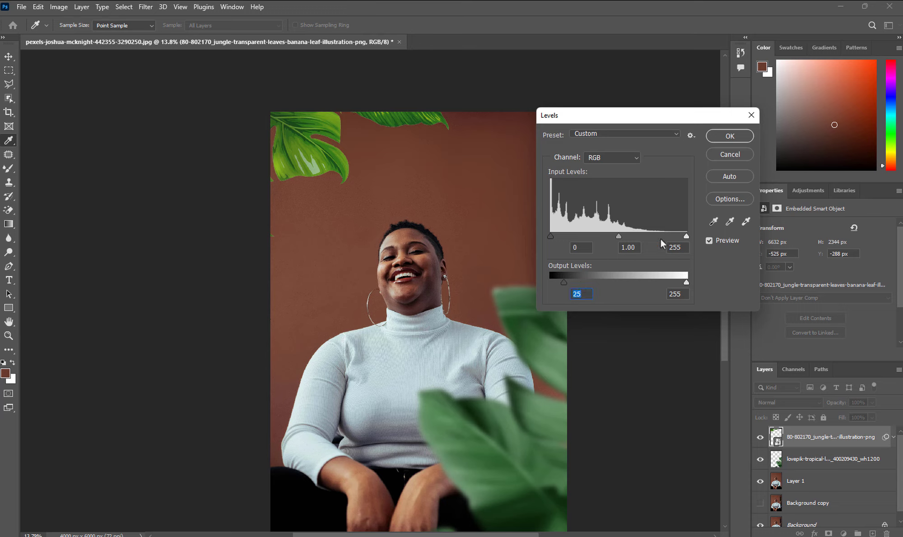
mouse_move(619, 236)
left_mouse_down()
mouse_move(629, 235)
mouse_move(617, 235)
left_mouse_up()
mouse_move(552, 234)
left_mouse_down()
mouse_move(565, 235)
mouse_move(549, 235)
left_mouse_up()
mouse_move(686, 236)
left_mouse_down()
mouse_move(668, 239)
mouse_move(678, 237)
left_mouse_up()
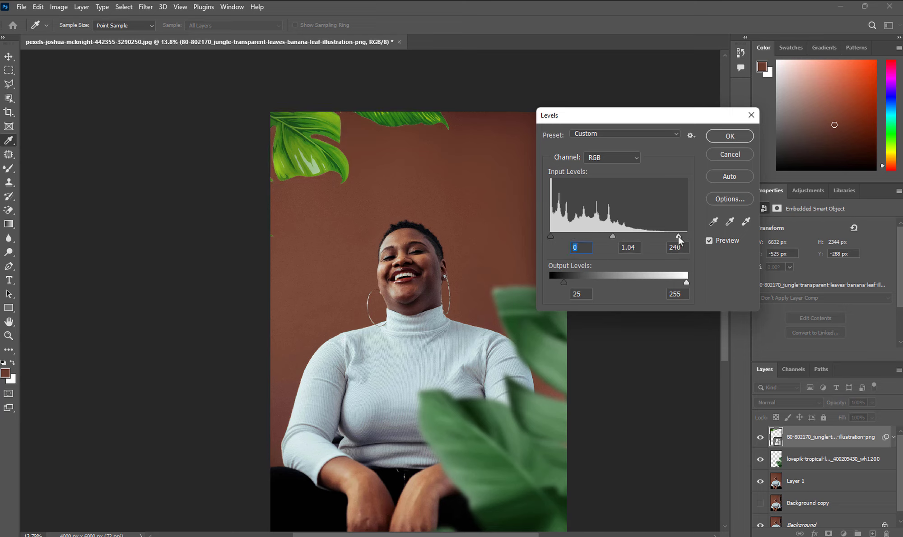
left_click(727, 136)
- Mute the banana leaves' green with a Hue/Saturation adjustment, setting hue to -13 and saturation to -43
left_click(58, 7)
mouse_move(80, 40)
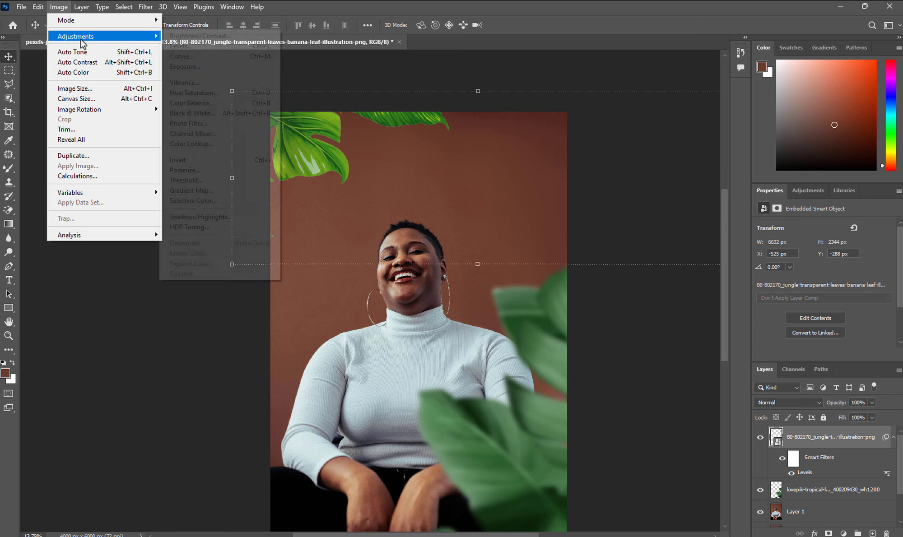
left_click(189, 93)
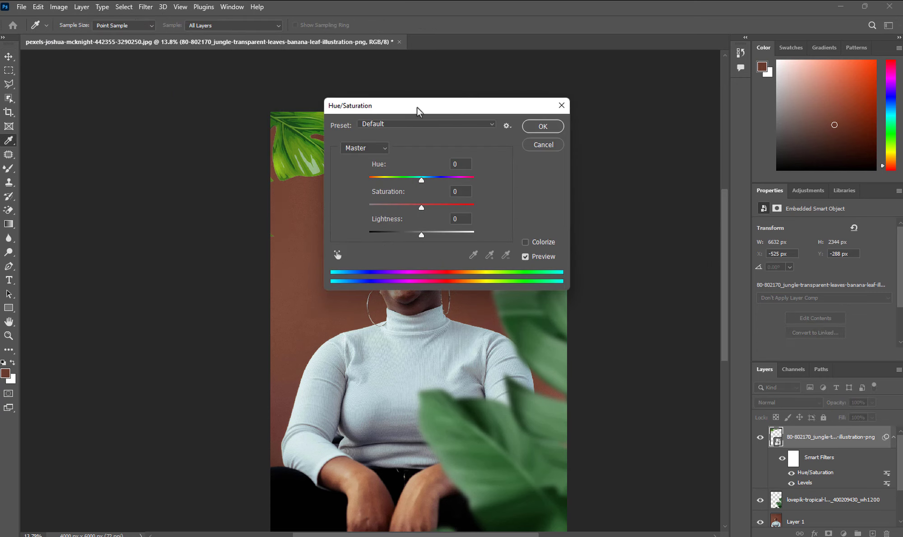
left_click_drag(411, 105, 560, 116)
left_click_drag(570, 191, 547, 219)
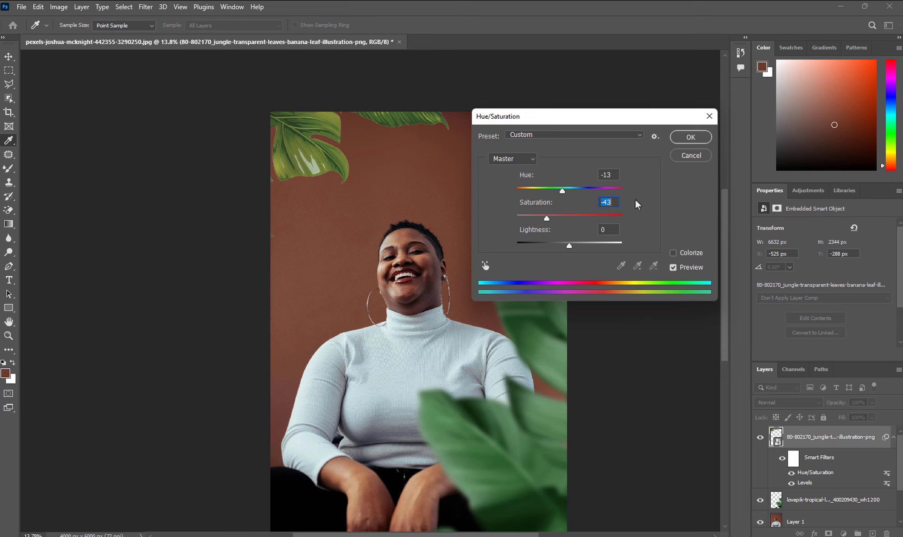
left_click(687, 138)
key("v")
scroll(382, 199, "down", 2)
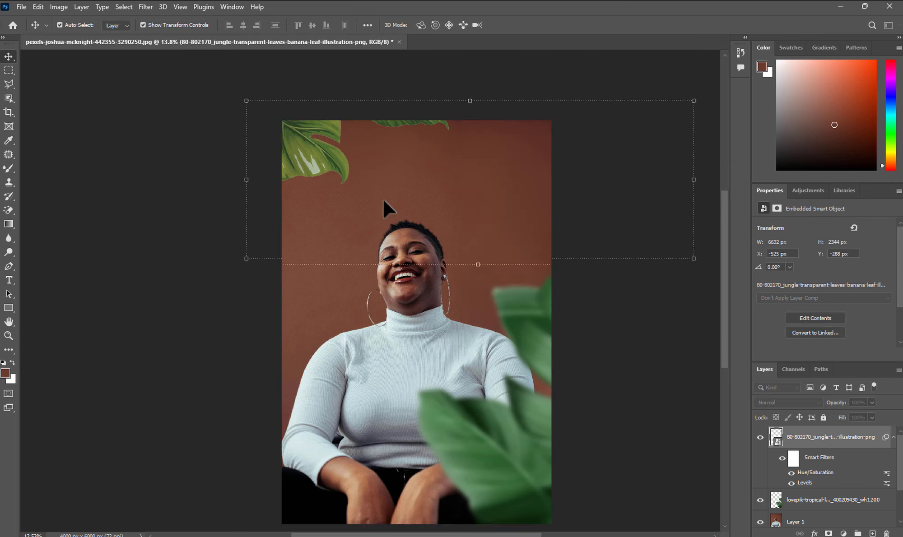
- Blur the banana-leaf layer using a Gaussian Blur with a 30.4-pixel radius
scroll(373, 217, "up", 1)
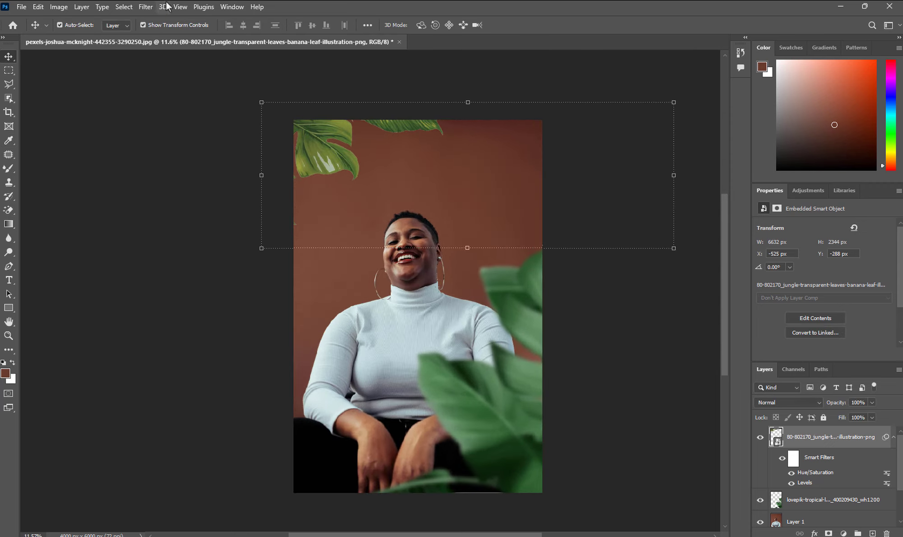
left_click(123, 6)
mouse_move(145, 6)
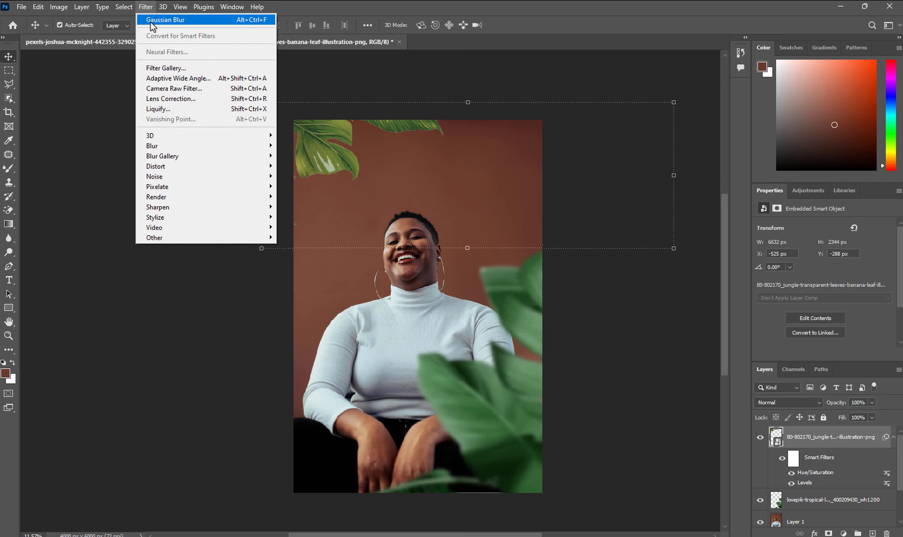
left_click(151, 21)
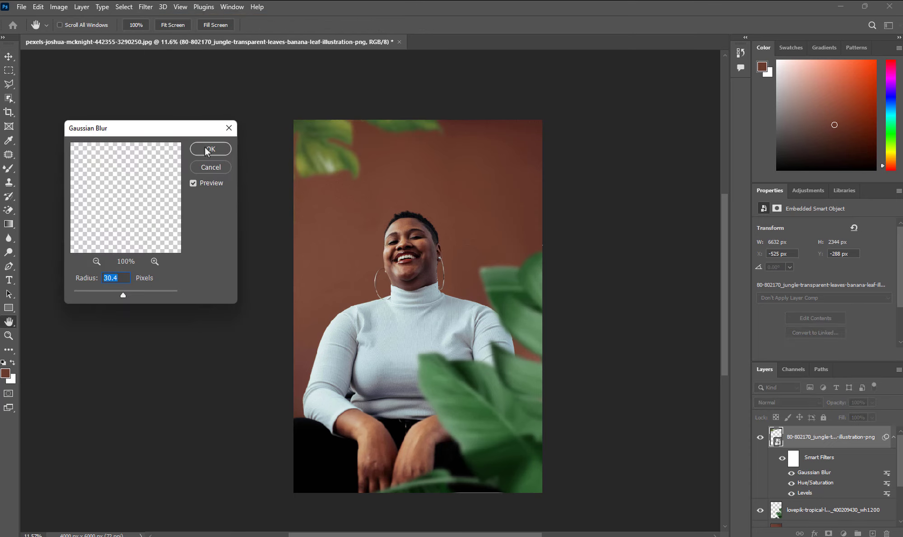
left_click(207, 150)
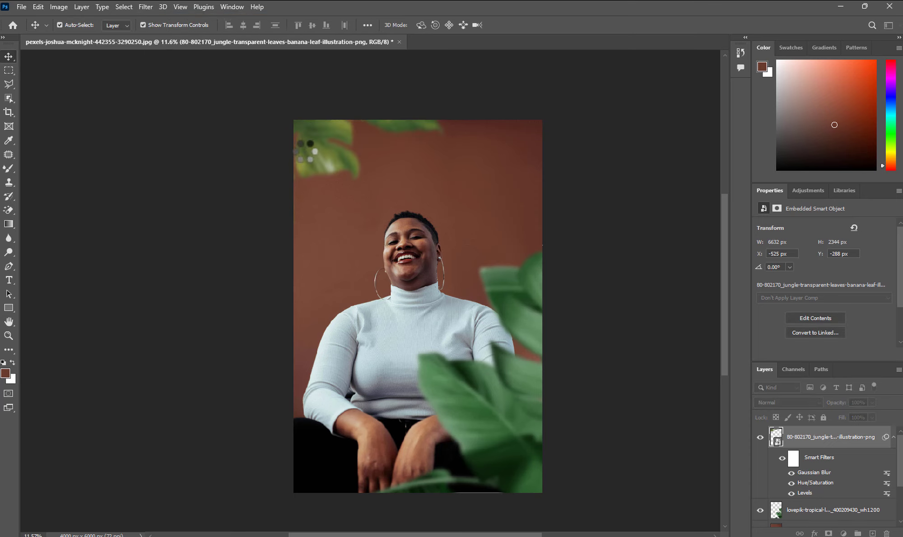
- Shift the banana leaves' midtones with a Color Balance adjustment of -23 cyan/red, -3 magenta/green and +20 yellow/blue
scroll(300, 151, "up", 1)
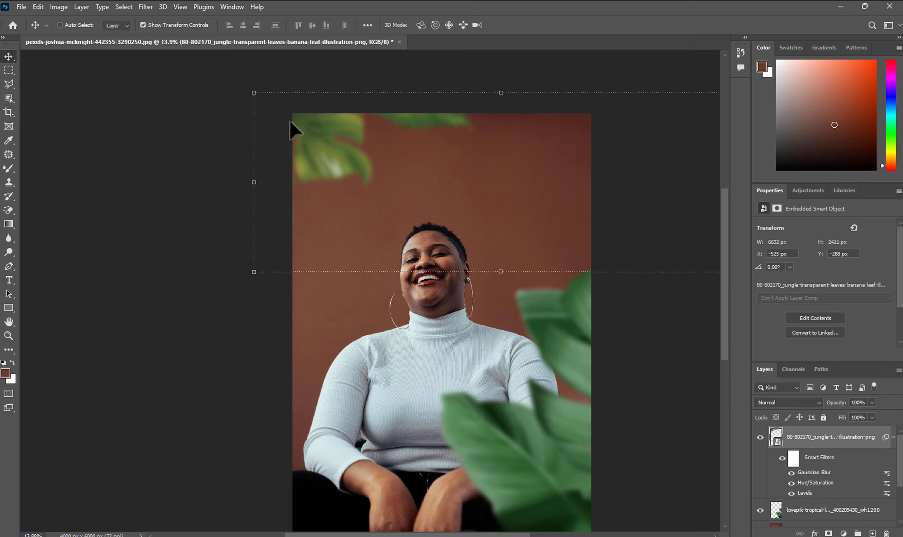
key("ctrl+b")
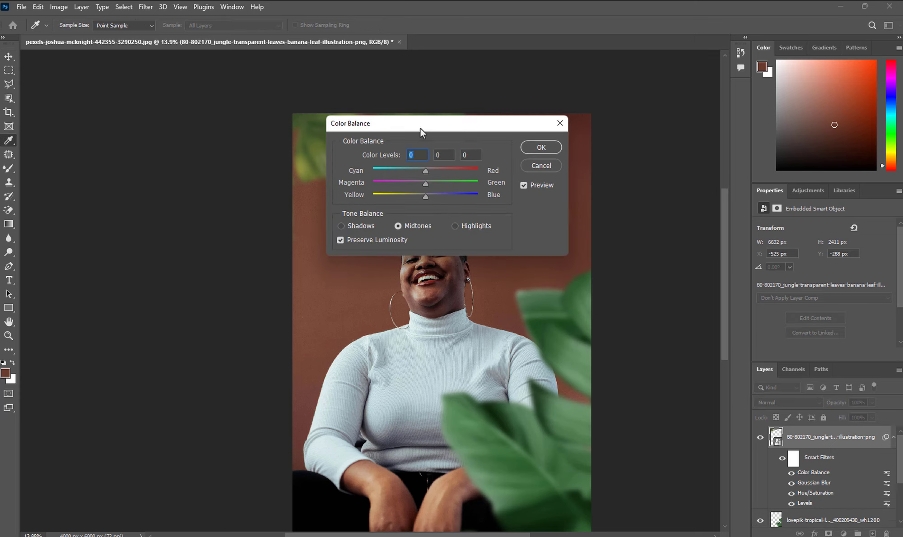
left_click_drag(421, 128, 674, 152)
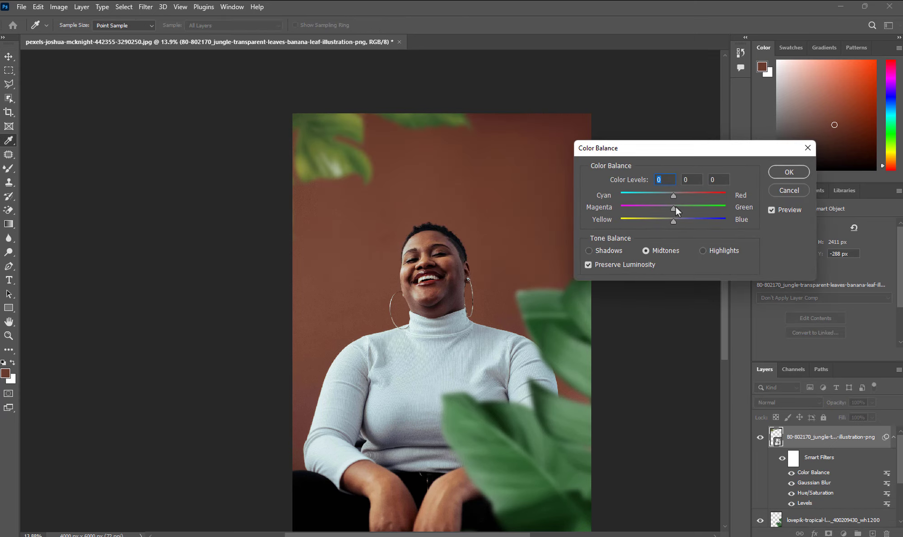
left_click_drag(676, 208, 656, 195)
left_click_drag(683, 206, 673, 204)
mouse_move(667, 221)
left_mouse_down()
mouse_move(650, 219)
mouse_move(684, 217)
left_mouse_up()
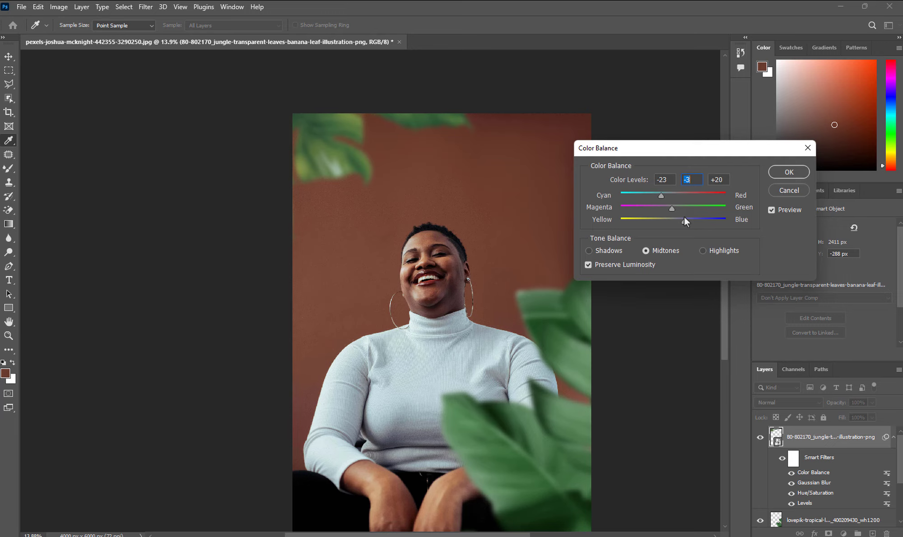
left_click(788, 173)
key("v")
- Merge the banana-leaf layer, the lovepik tropical-leaf layer and Layer 1 into a single layer
scroll(483, 166, "down", 5)
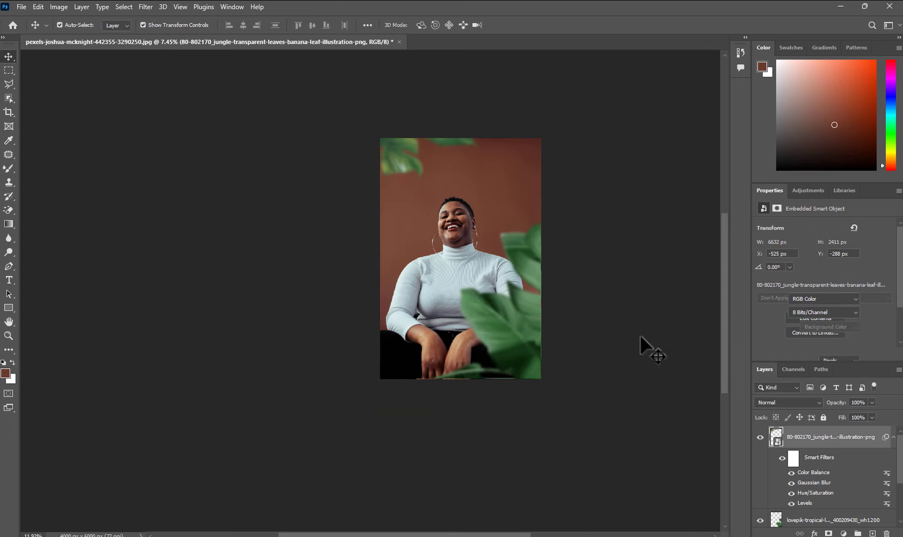
scroll(810, 489, "down", 3)
scroll(810, 494, "up", 3)
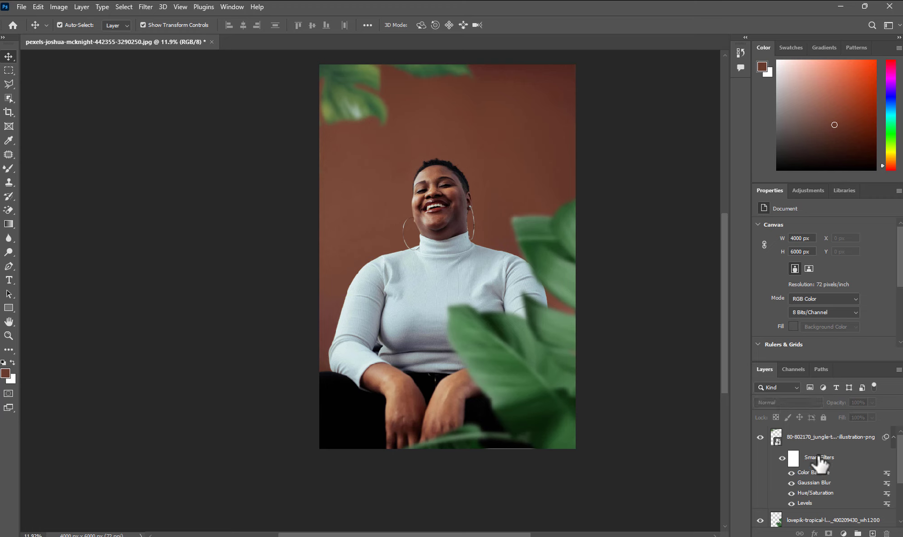
left_click(812, 440)
scroll(814, 497, "down", 3)
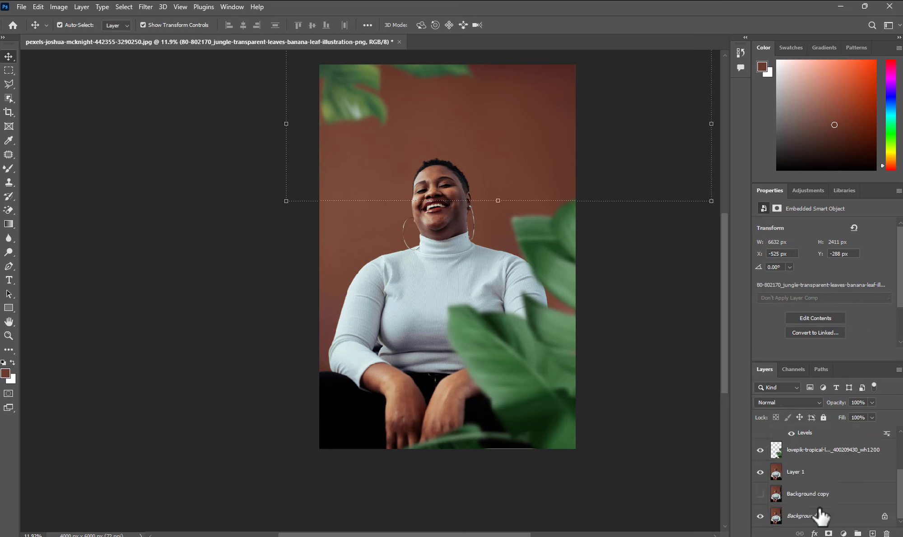
left_click(805, 452, "ctrl")
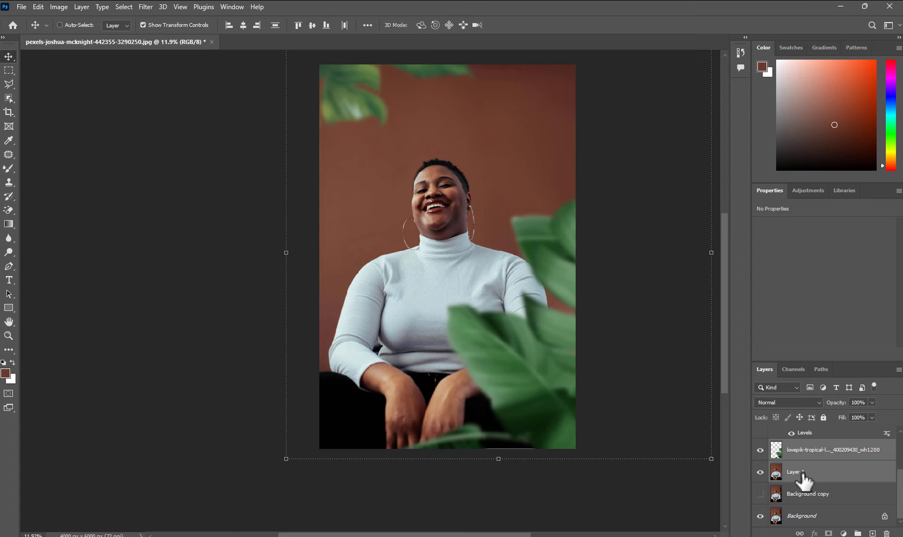
key("ctrl+e")
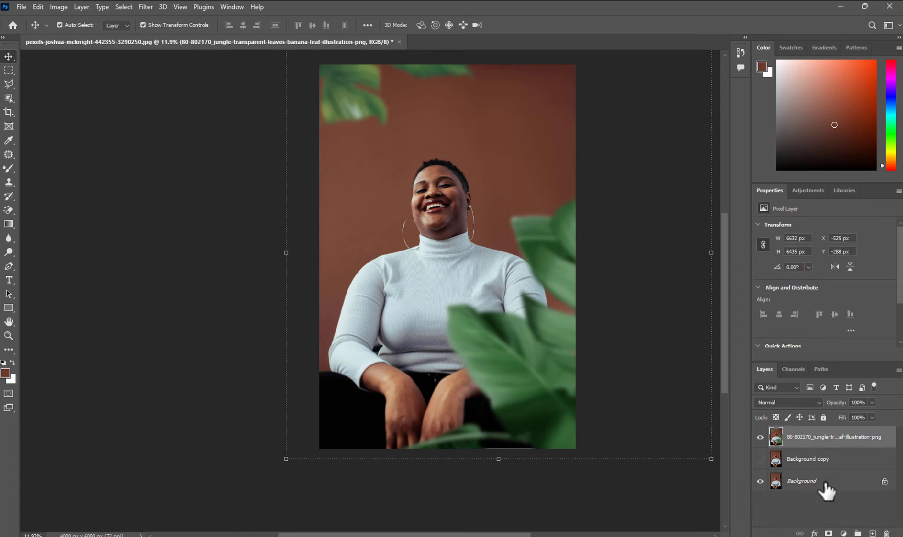
- Compare the merged, retouched portrait with the original background photo, and examine the overall composition
left_click(761, 437)
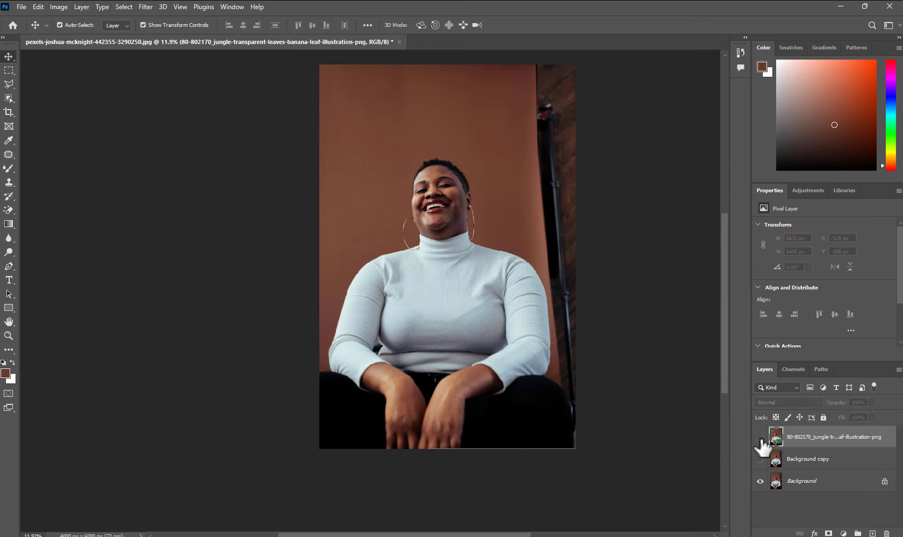
left_click(760, 436)
scroll(327, 431, "down", 2)
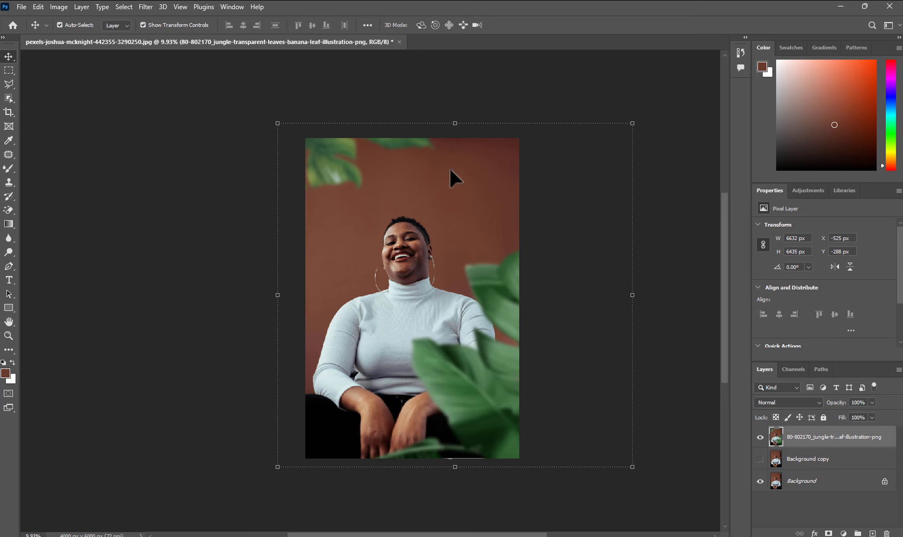
scroll(476, 289, "up", 2)
scroll(476, 283, "down", 2)
scroll(407, 322, "up", 1)
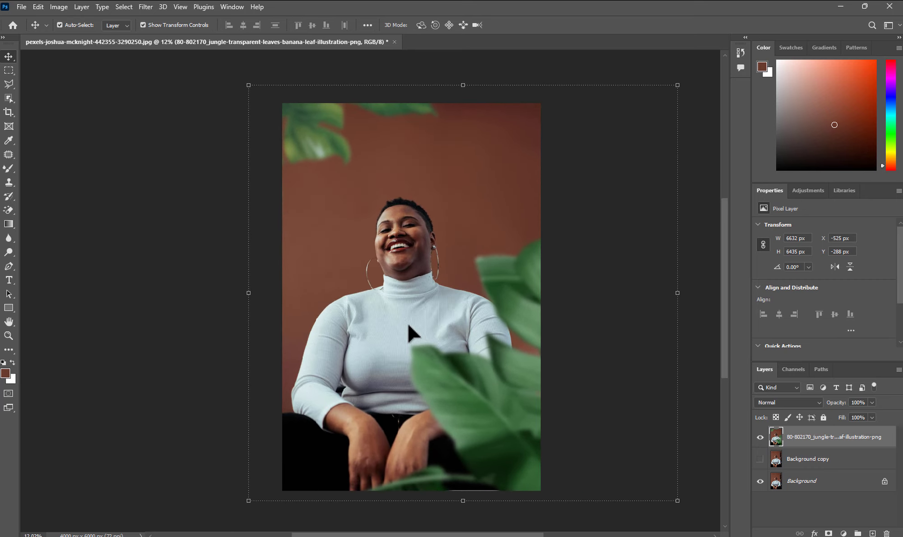
scroll(432, 287, "up", 1)
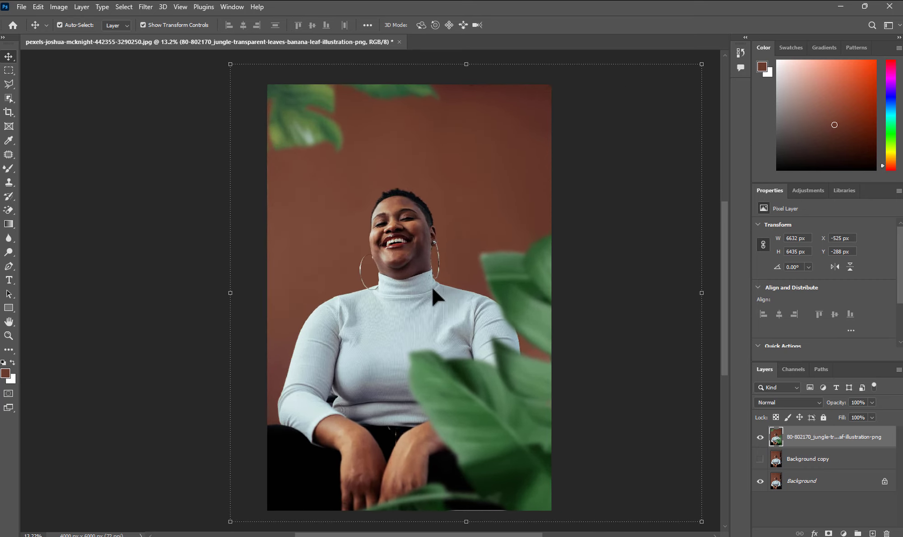
scroll(431, 285, "down", 2)
left_click(59, 7)
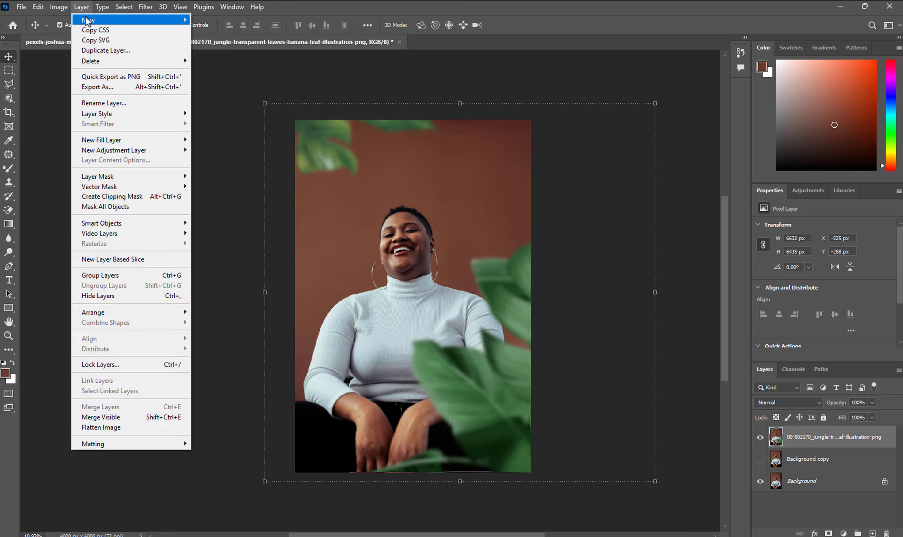
key("Escape")
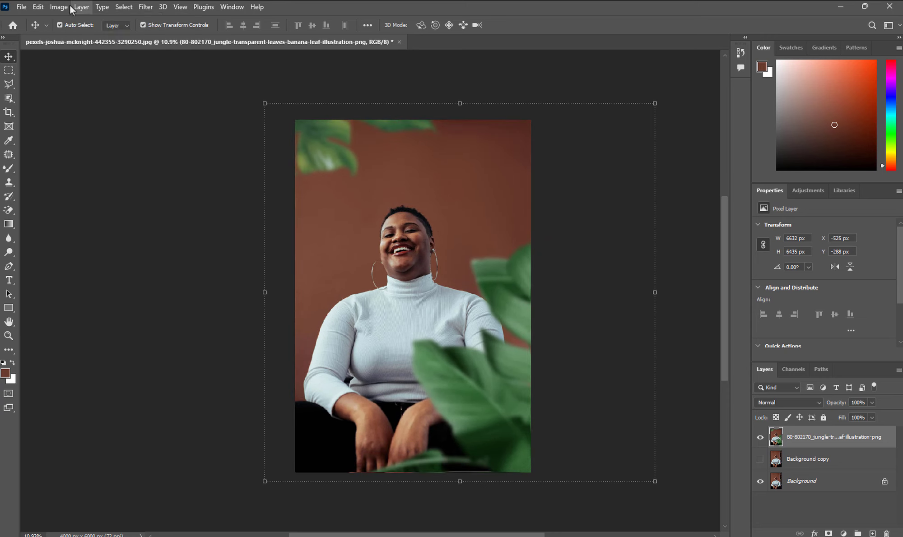
left_click(58, 7)
mouse_move(84, 37)
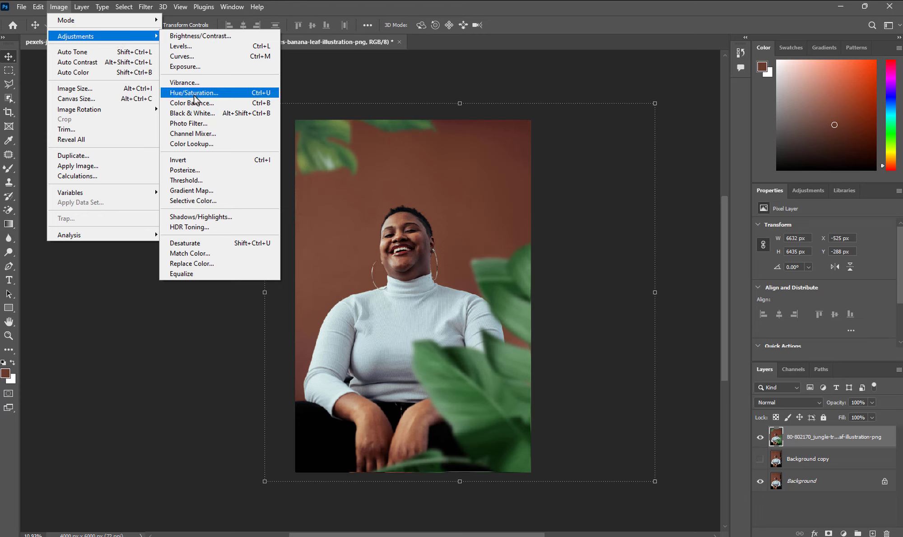
left_click(404, 81)
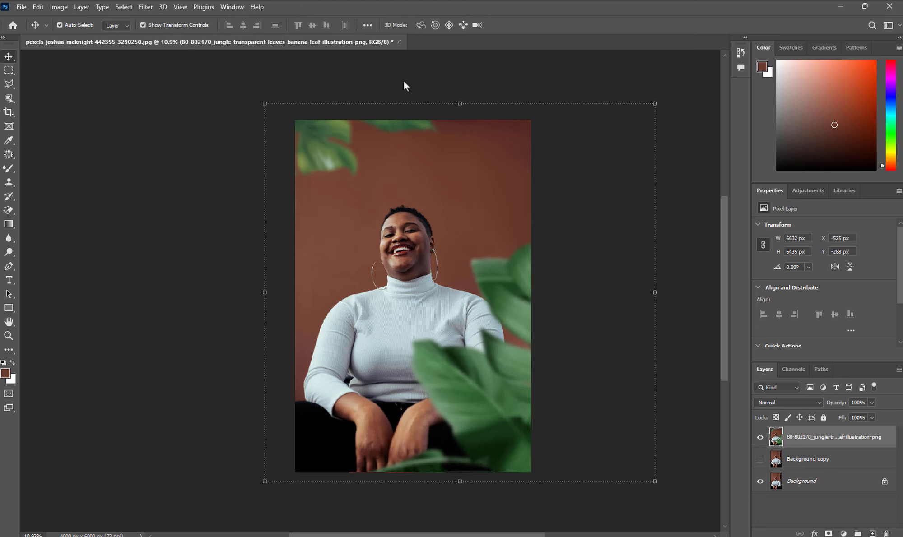
- Shift the merged portrait's midtones with a Color Balance adjustment of about +18 cyan/red, -15 magenta/green and -19 yellow/blue
key("ctrl+b")
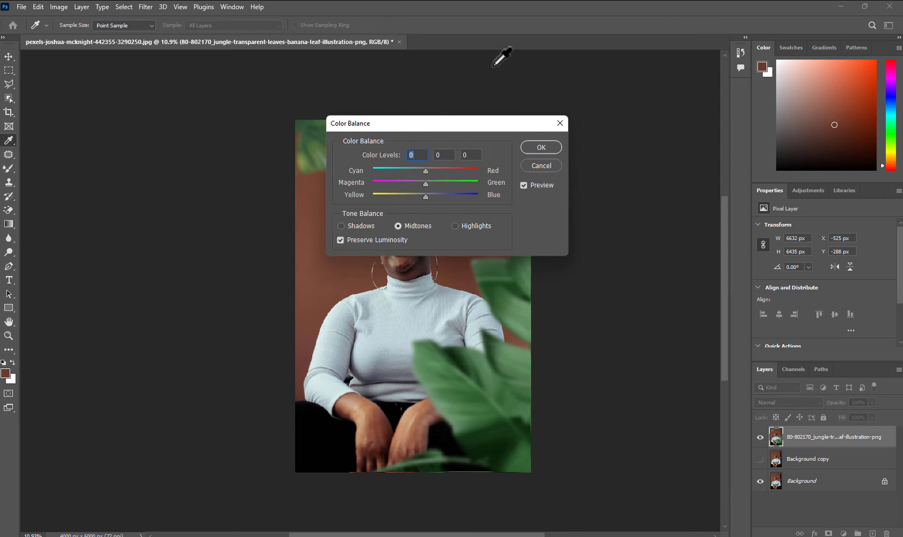
left_click_drag(417, 127, 626, 129)
left_click_drag(635, 199, 625, 200)
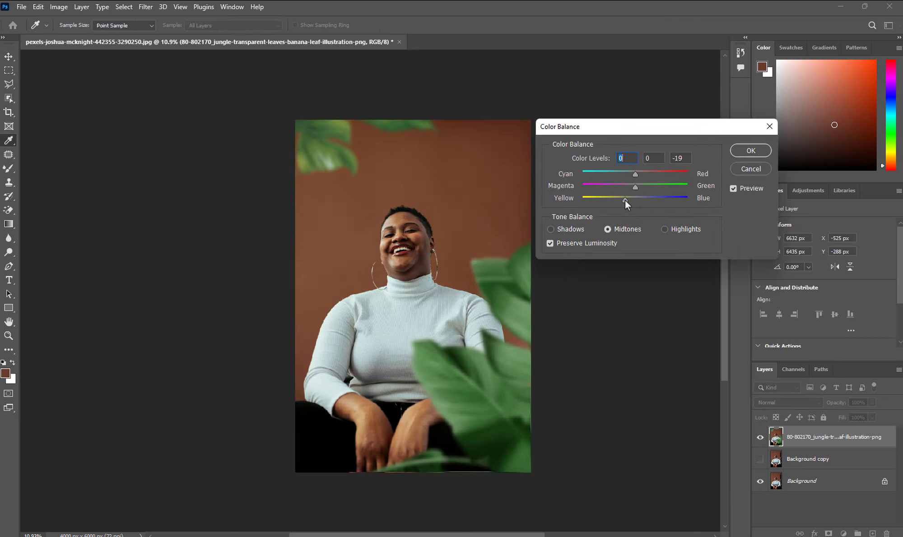
left_click(645, 171)
left_click_drag(636, 189, 625, 186)
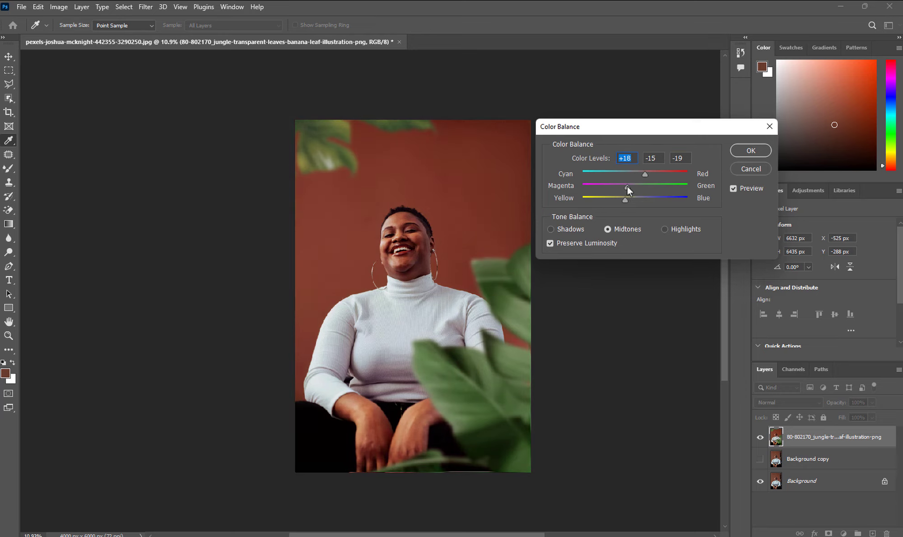
left_click(628, 185)
left_click_drag(627, 199, 625, 200)
left_click(744, 153)
- Set the foreground colour to black
scroll(474, 257, "down", 1)
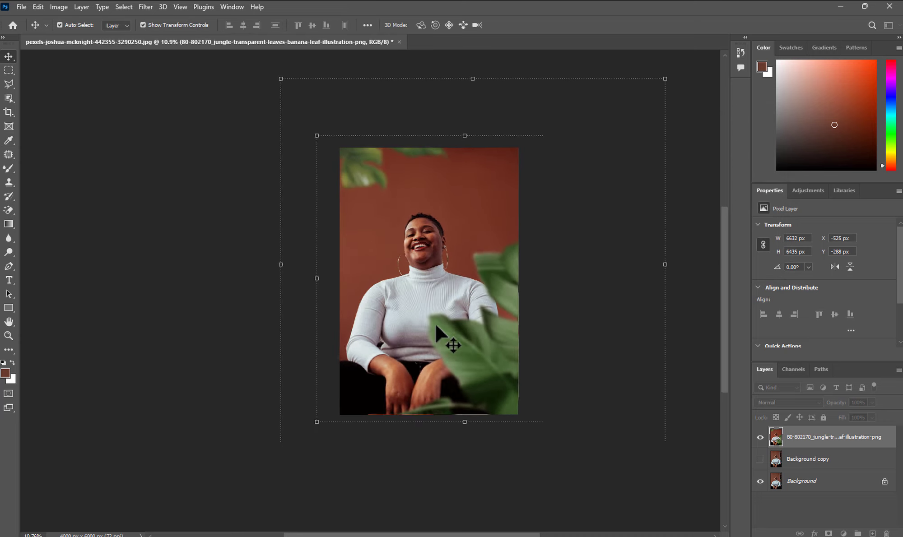
scroll(434, 321, "up", 1)
scroll(449, 264, "down", 1)
scroll(459, 240, "up", 1)
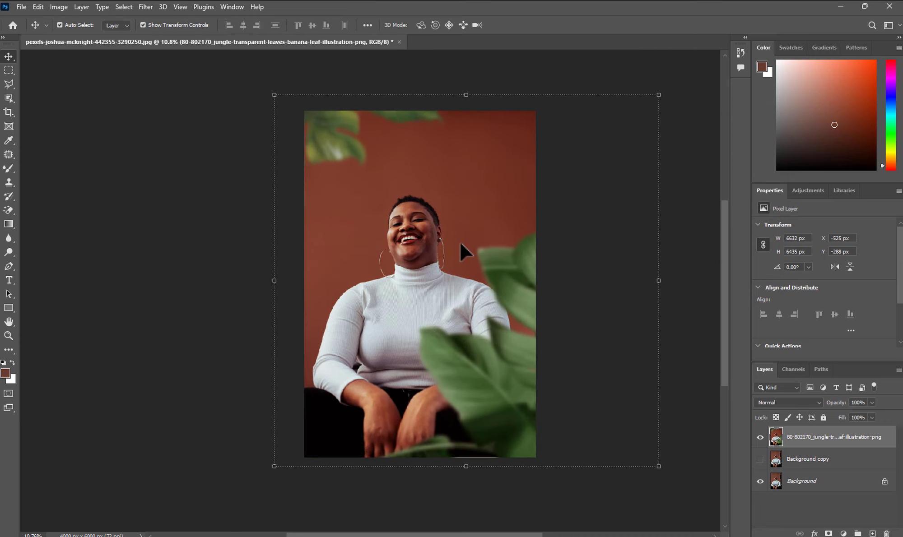
left_click(5, 375)
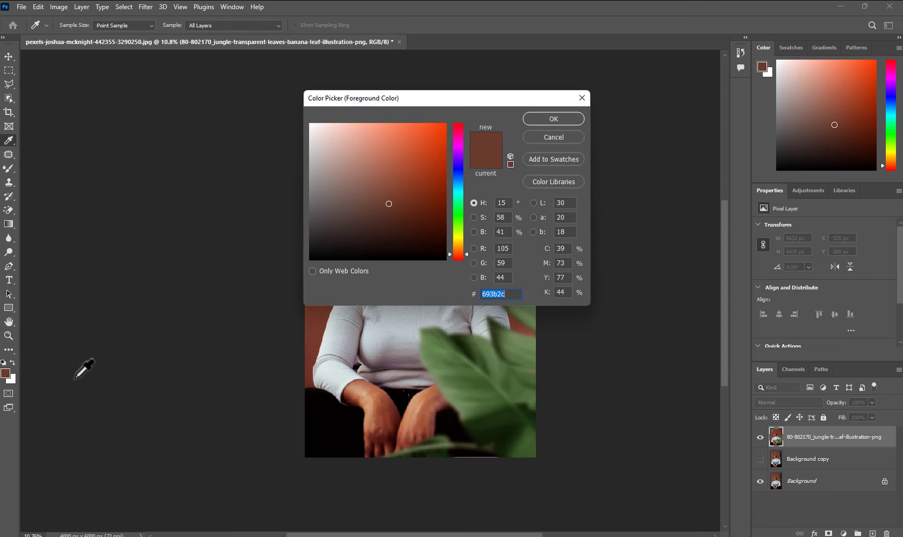
left_click(311, 259)
left_click(553, 119)
key("v")
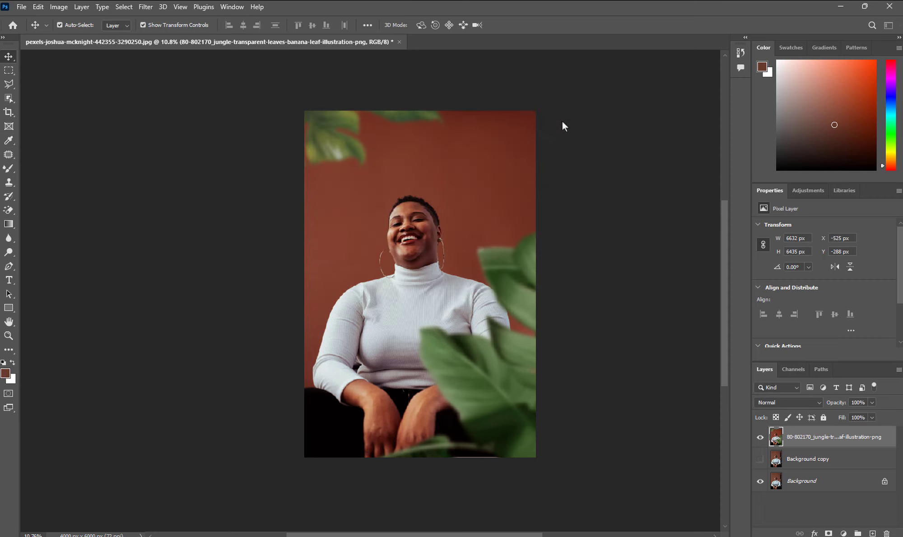
left_click(844, 533)
left_click(837, 356)
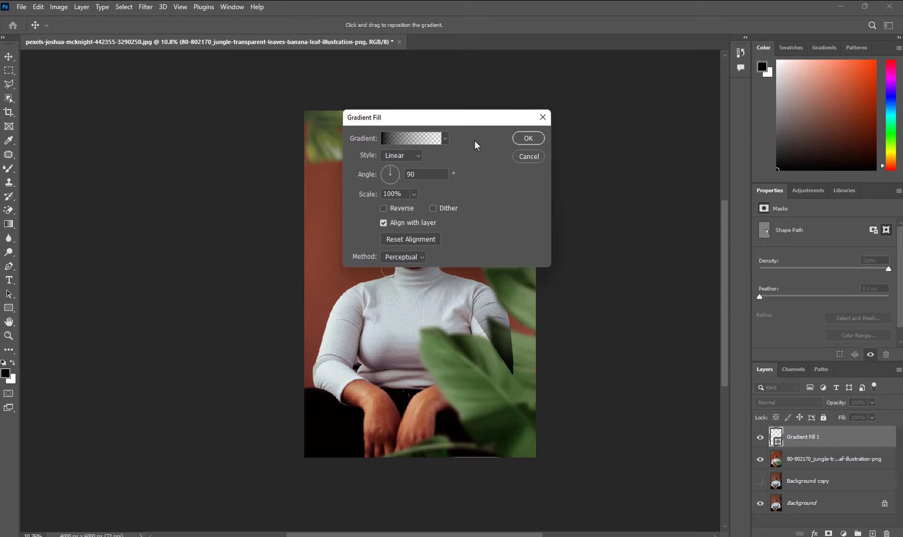
left_click(400, 155)
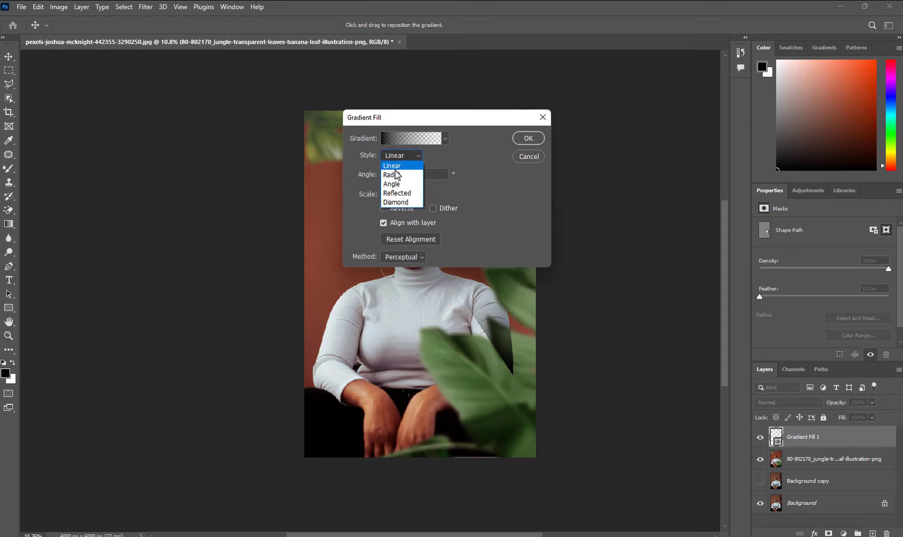
left_click(395, 176)
left_click_drag(481, 118, 313, 118)
left_click(368, 137)
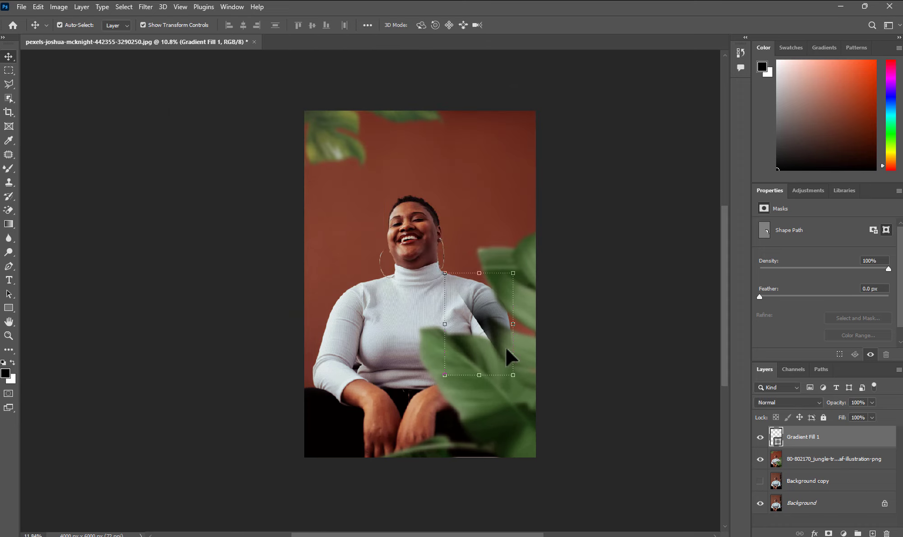
scroll(505, 345, "up", 2)
left_click_drag(498, 315, 426, 283)
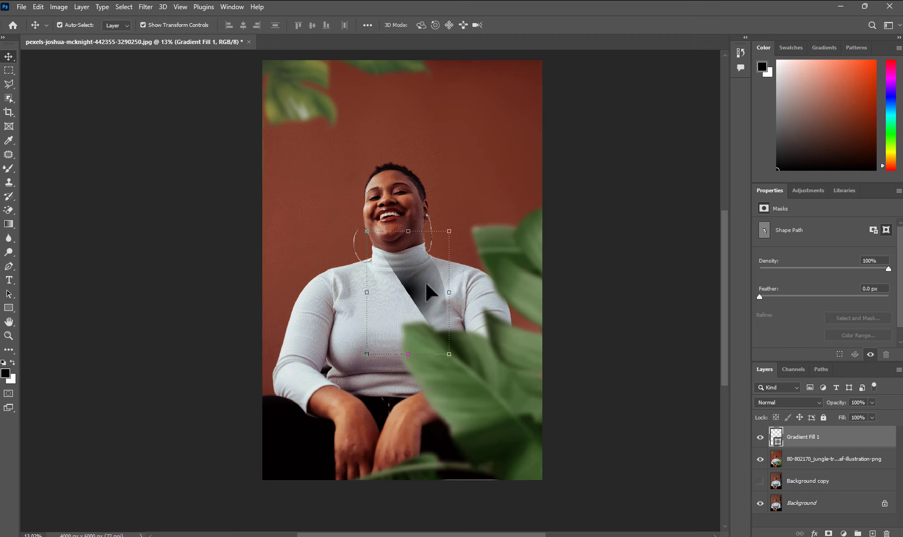
key("Delete")
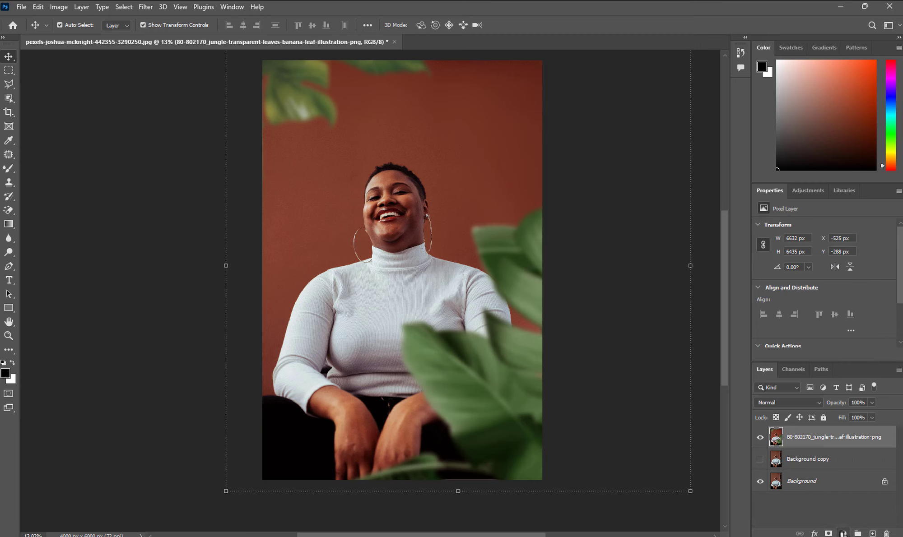
- Add a reversed radial black-to-transparent Gradient Fill layer at about 239% scale above the merged portrait as a vignette
left_click(843, 534)
left_click(835, 352)
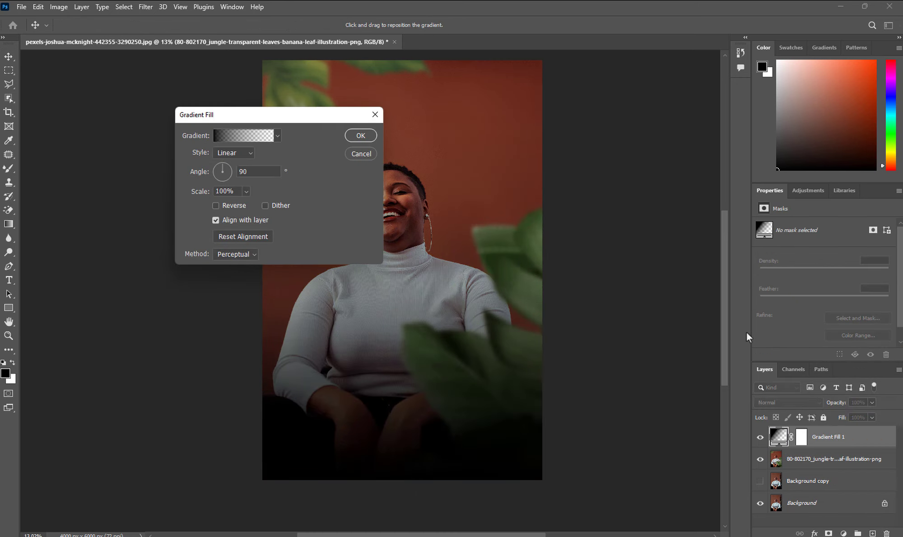
left_click(242, 153)
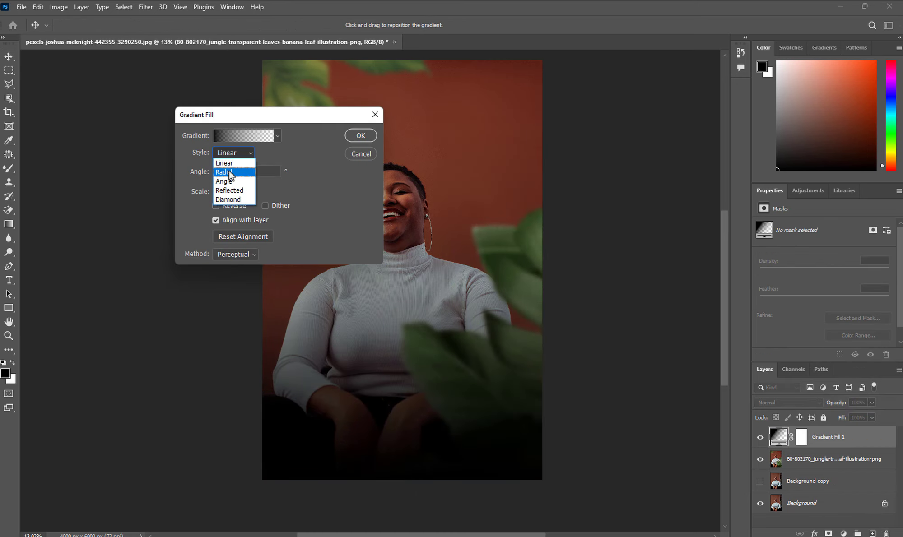
left_click(230, 173)
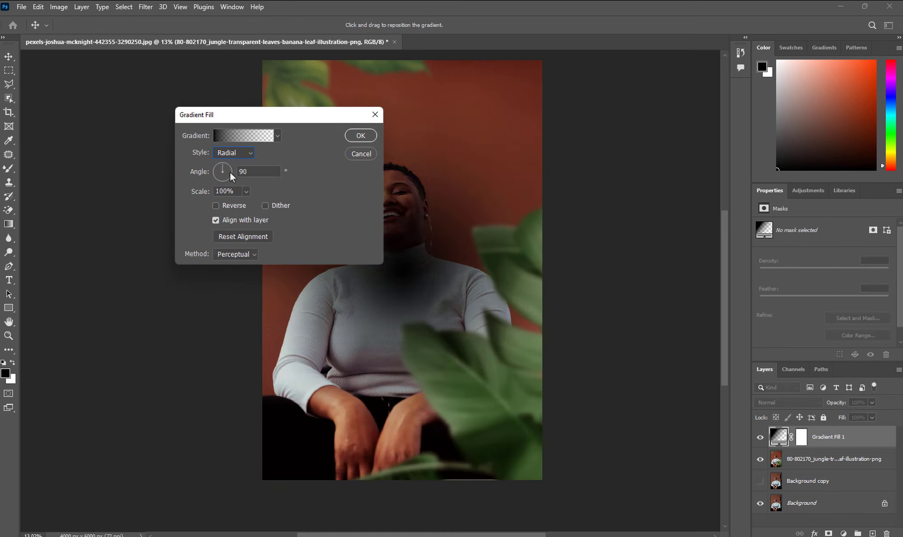
left_click(216, 205)
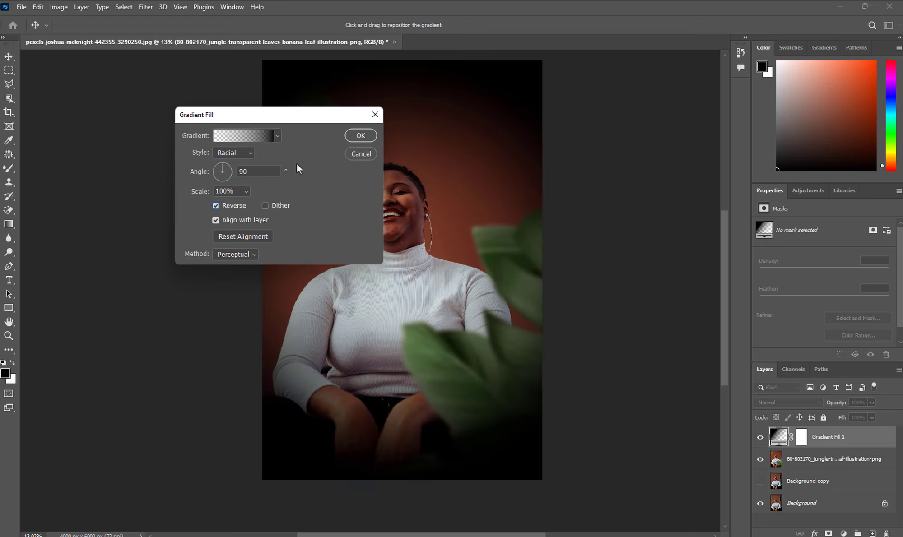
left_click(247, 192)
left_click_drag(241, 208, 258, 201)
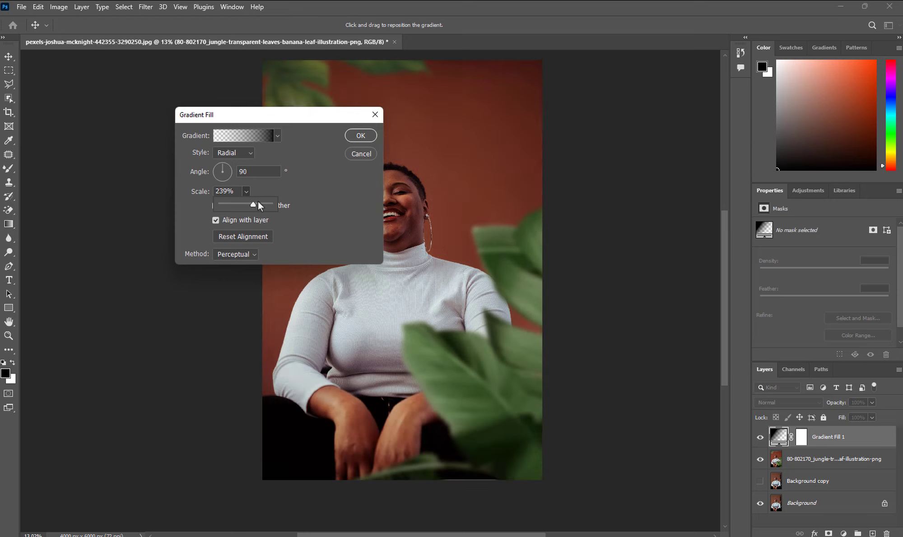
left_click(359, 135)
- Lower the gradient fill layer's opacity to 65%
scroll(379, 205, "down", 2)
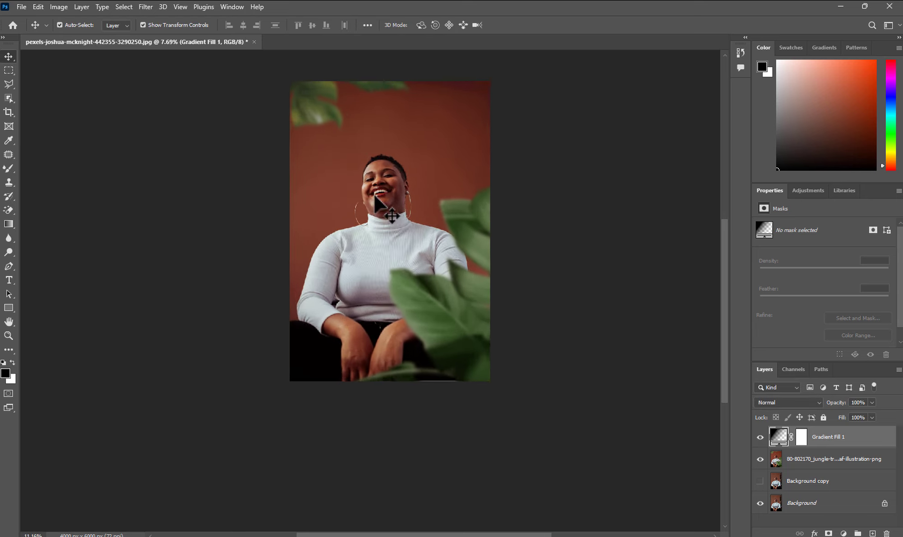
scroll(375, 201, "up", 2)
left_click(872, 403)
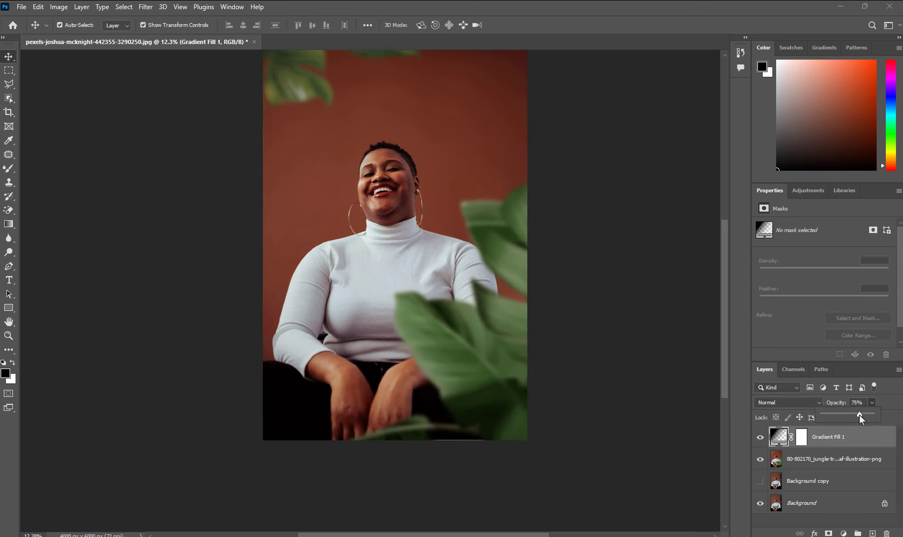
left_click_drag(857, 417, 853, 415)
- Compare the portrait with and without the gradient vignette, and examine the face up close and the whole composition
left_click(760, 437)
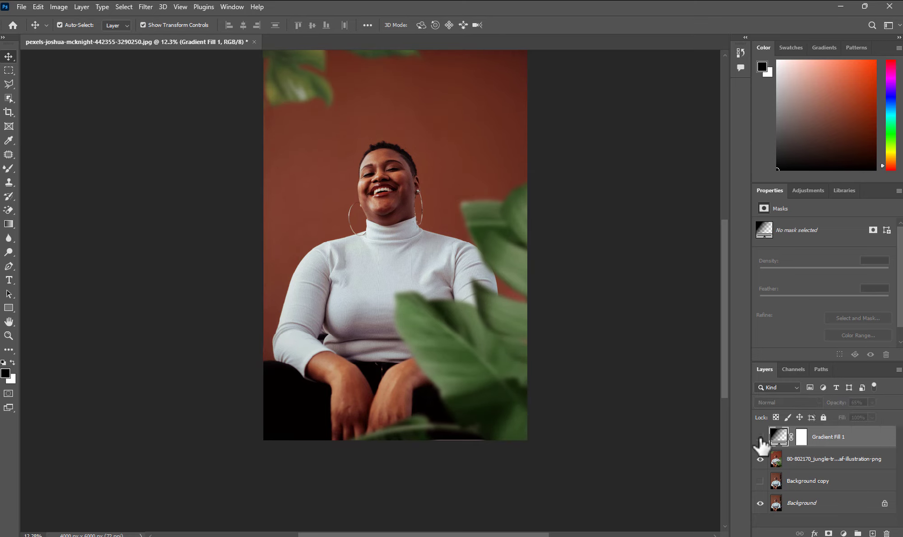
left_click(761, 437)
scroll(514, 388, "down", 2)
scroll(403, 316, "up", 3)
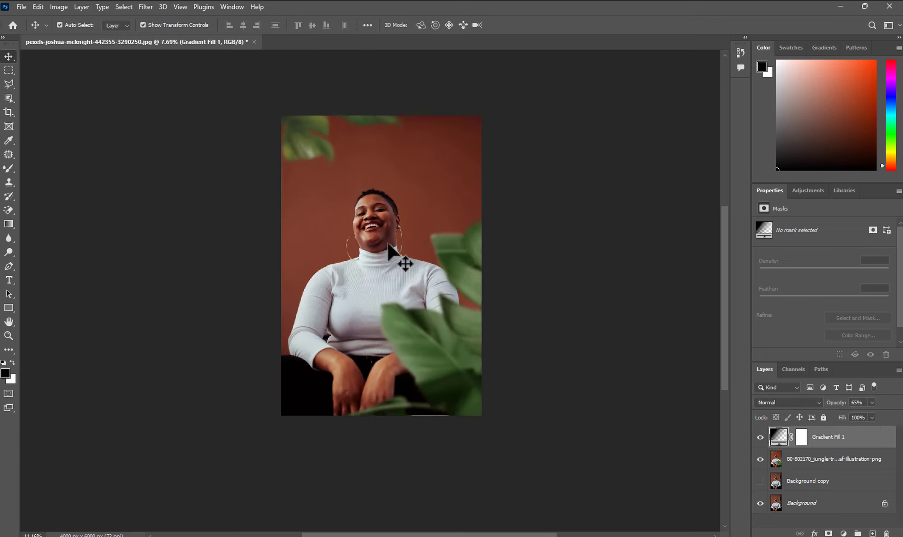
scroll(326, 223, "up", 5)
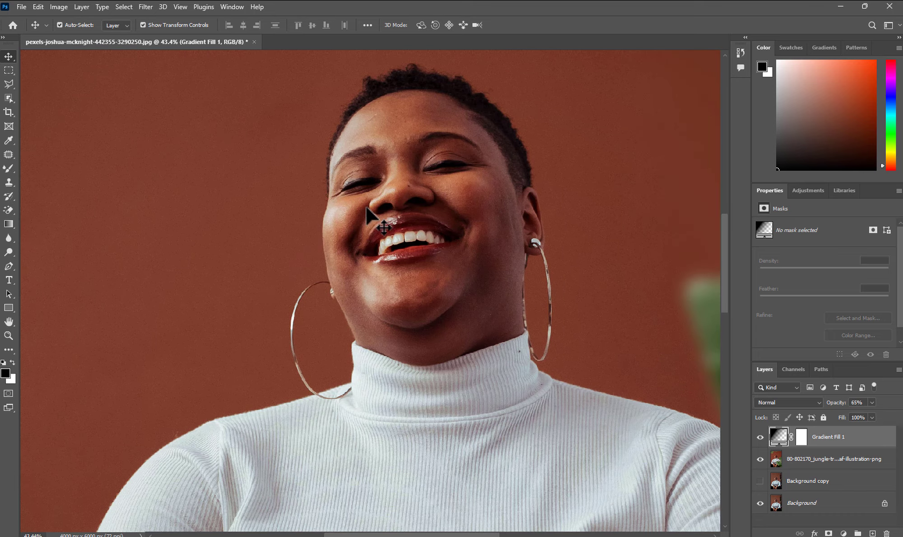
scroll(370, 213, "down", 6)
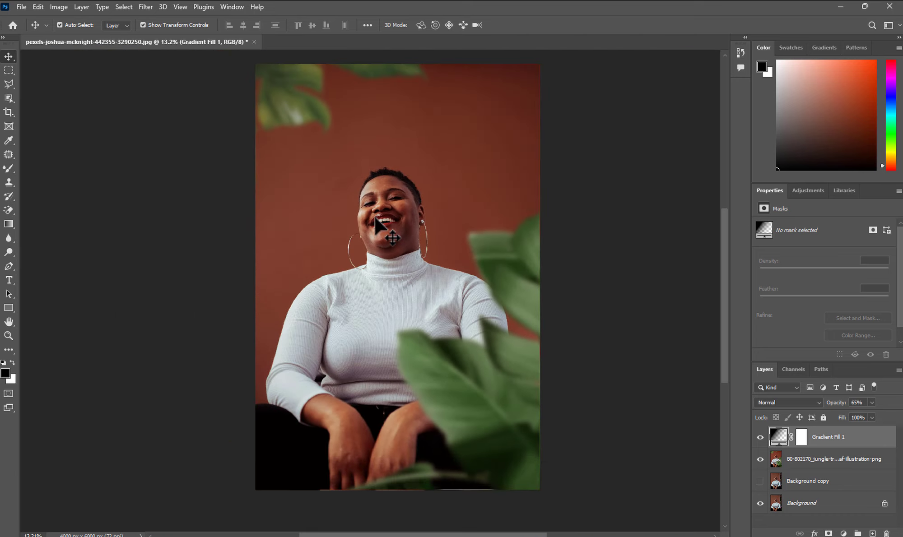